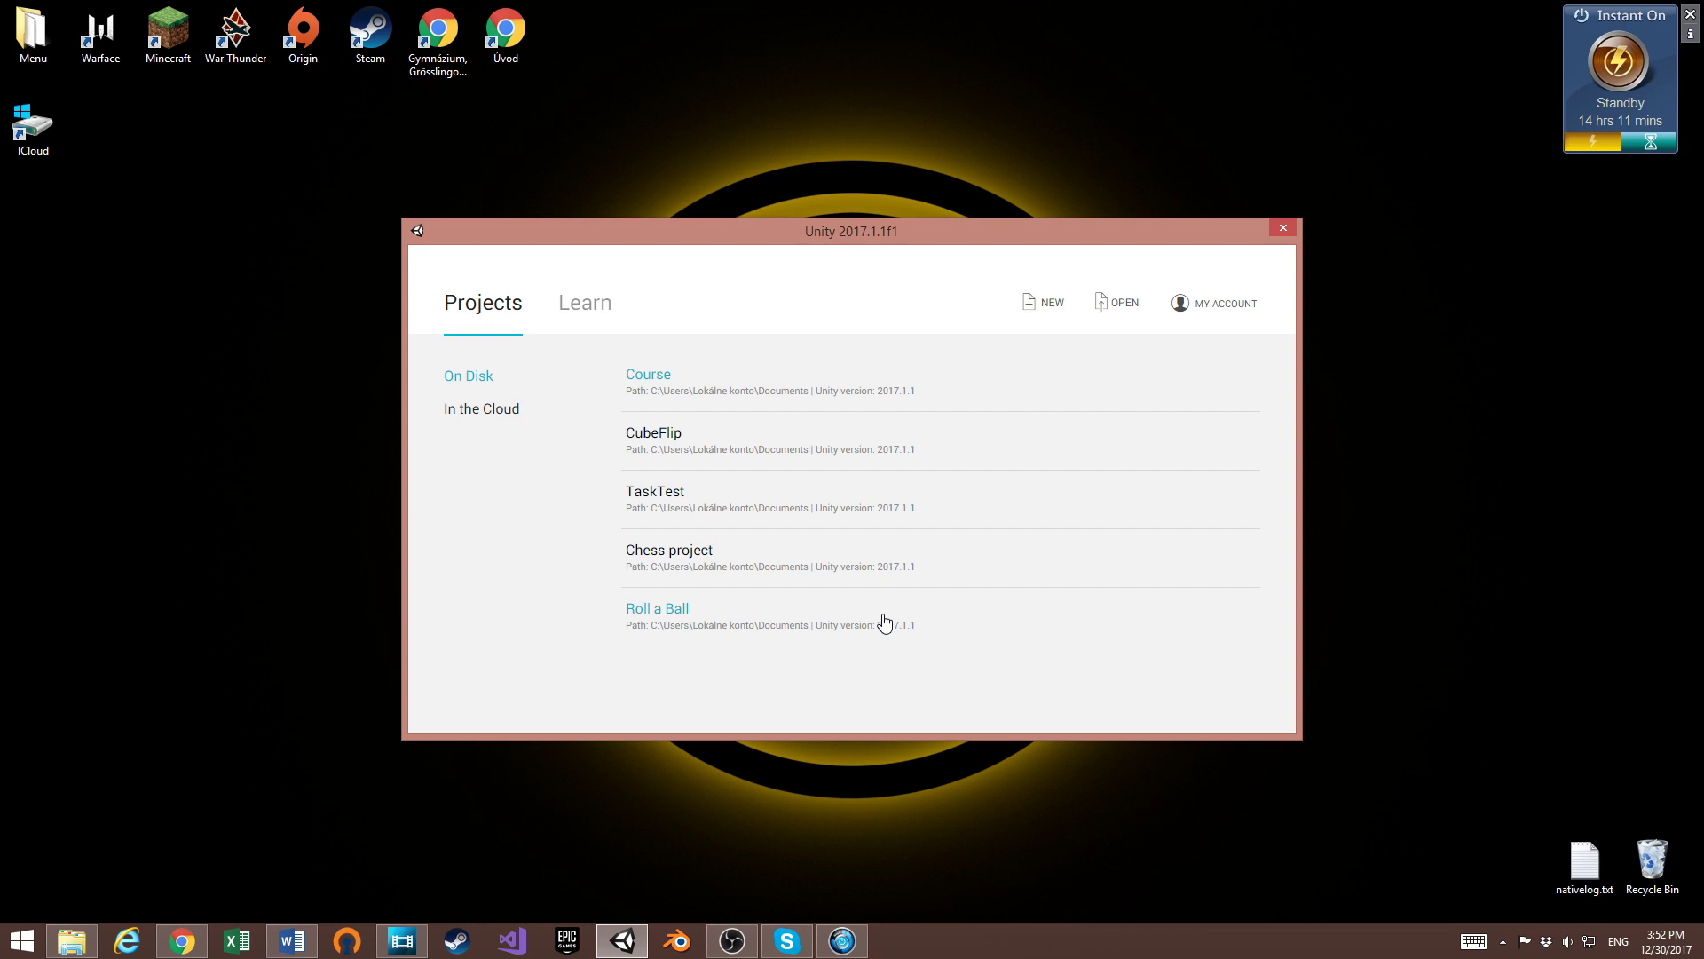
Create a new 3D project named '3D Cube flip' in place of the default name
click(1051, 310)
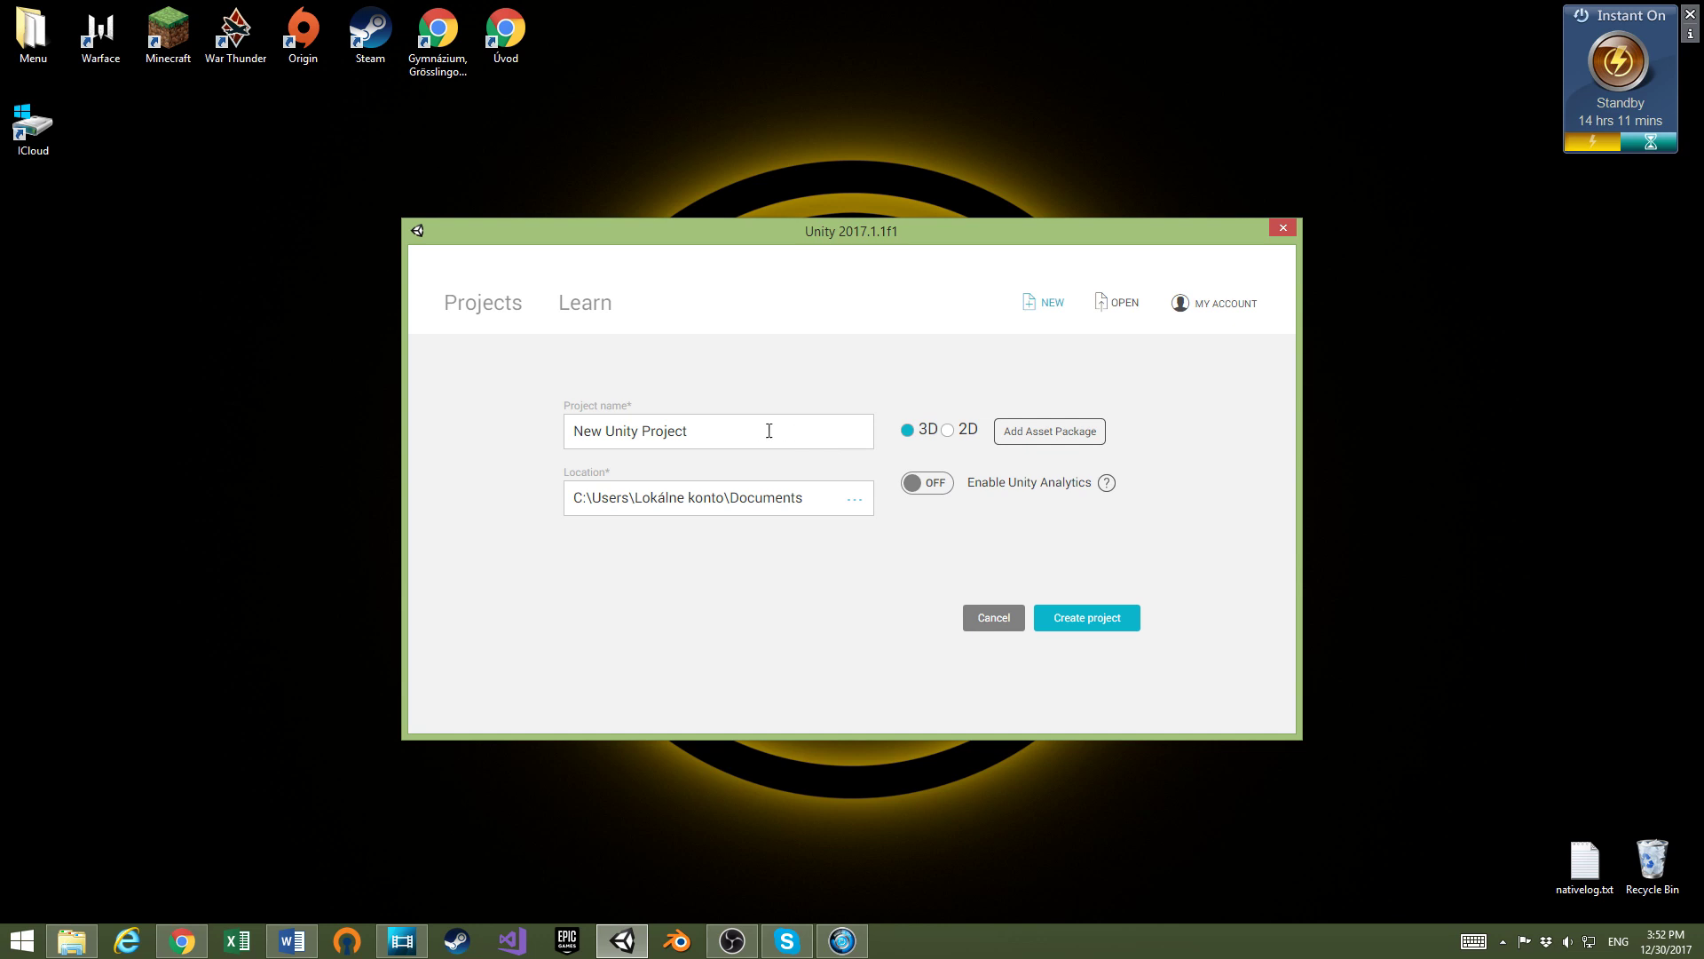
drag(748, 433, 440, 454)
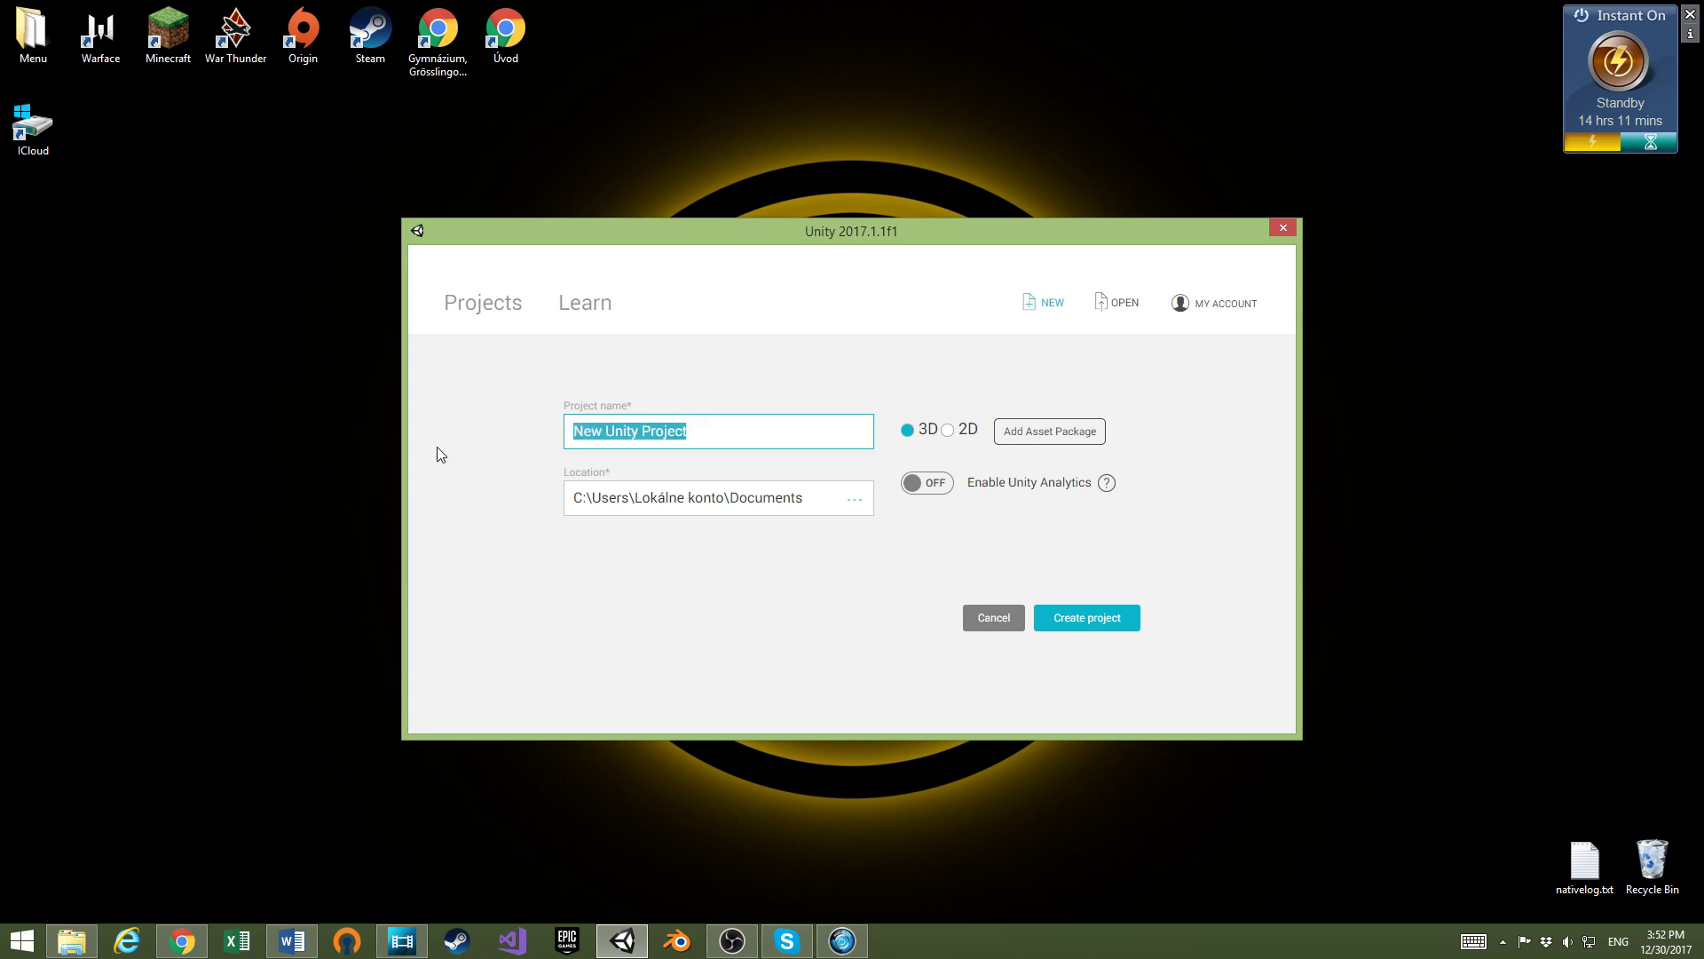
key(BackSpace)
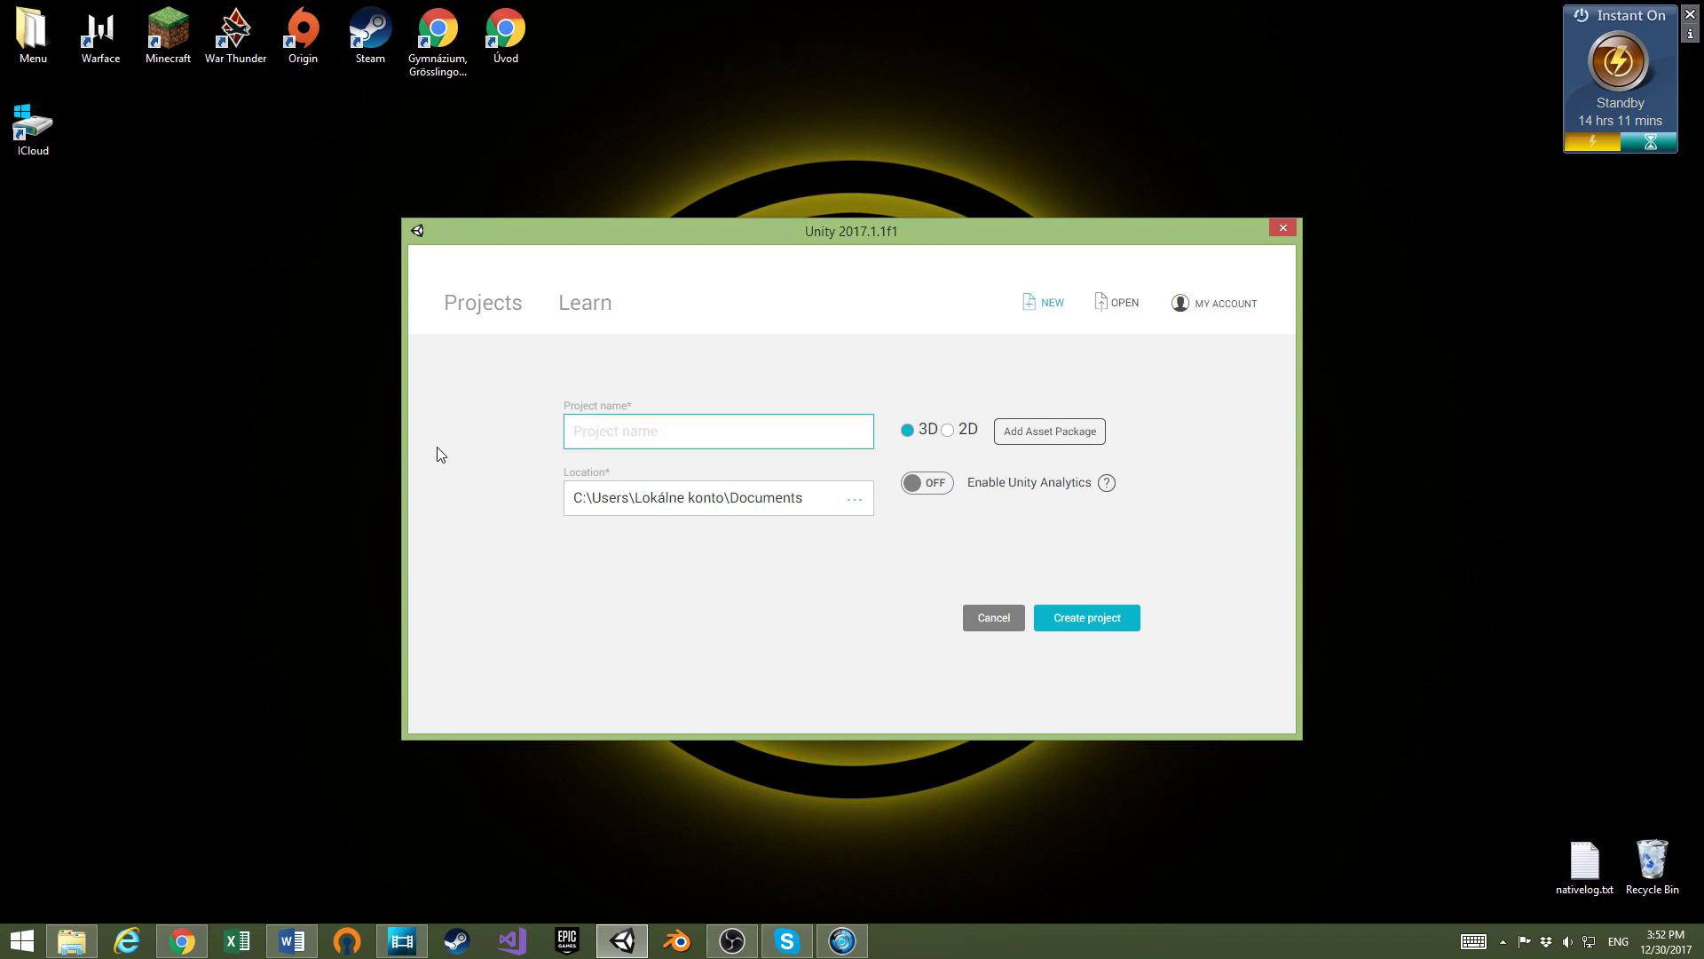
text(3D )
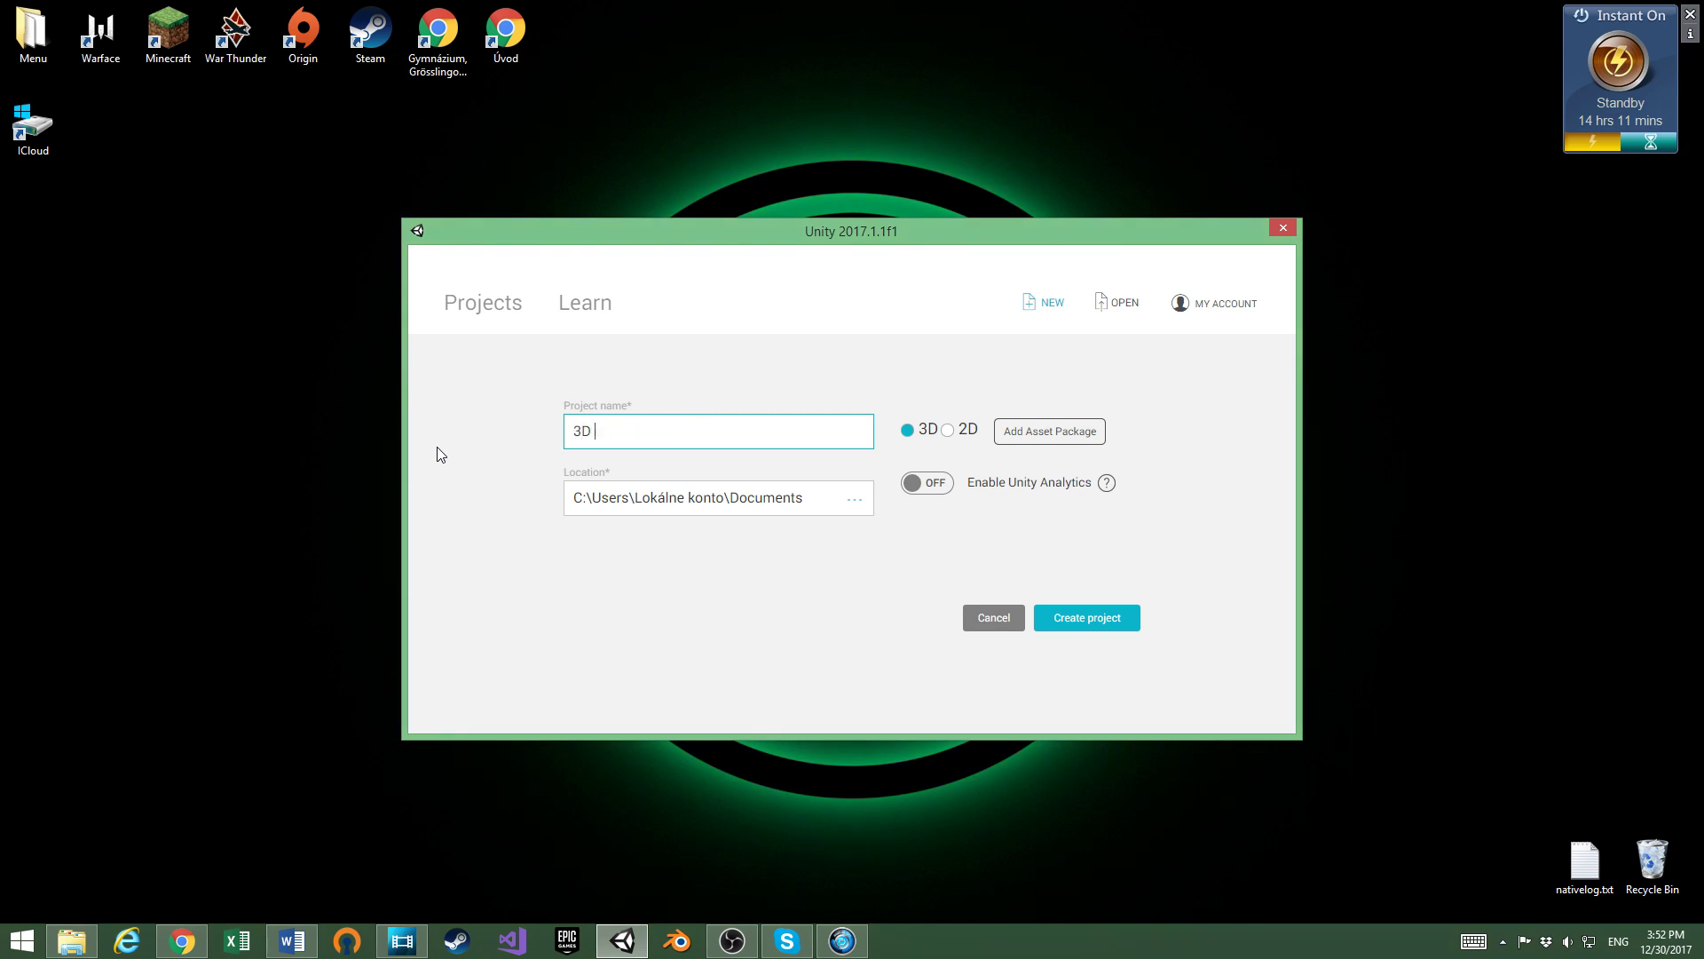
text(Cube flip)
click(1116, 630)
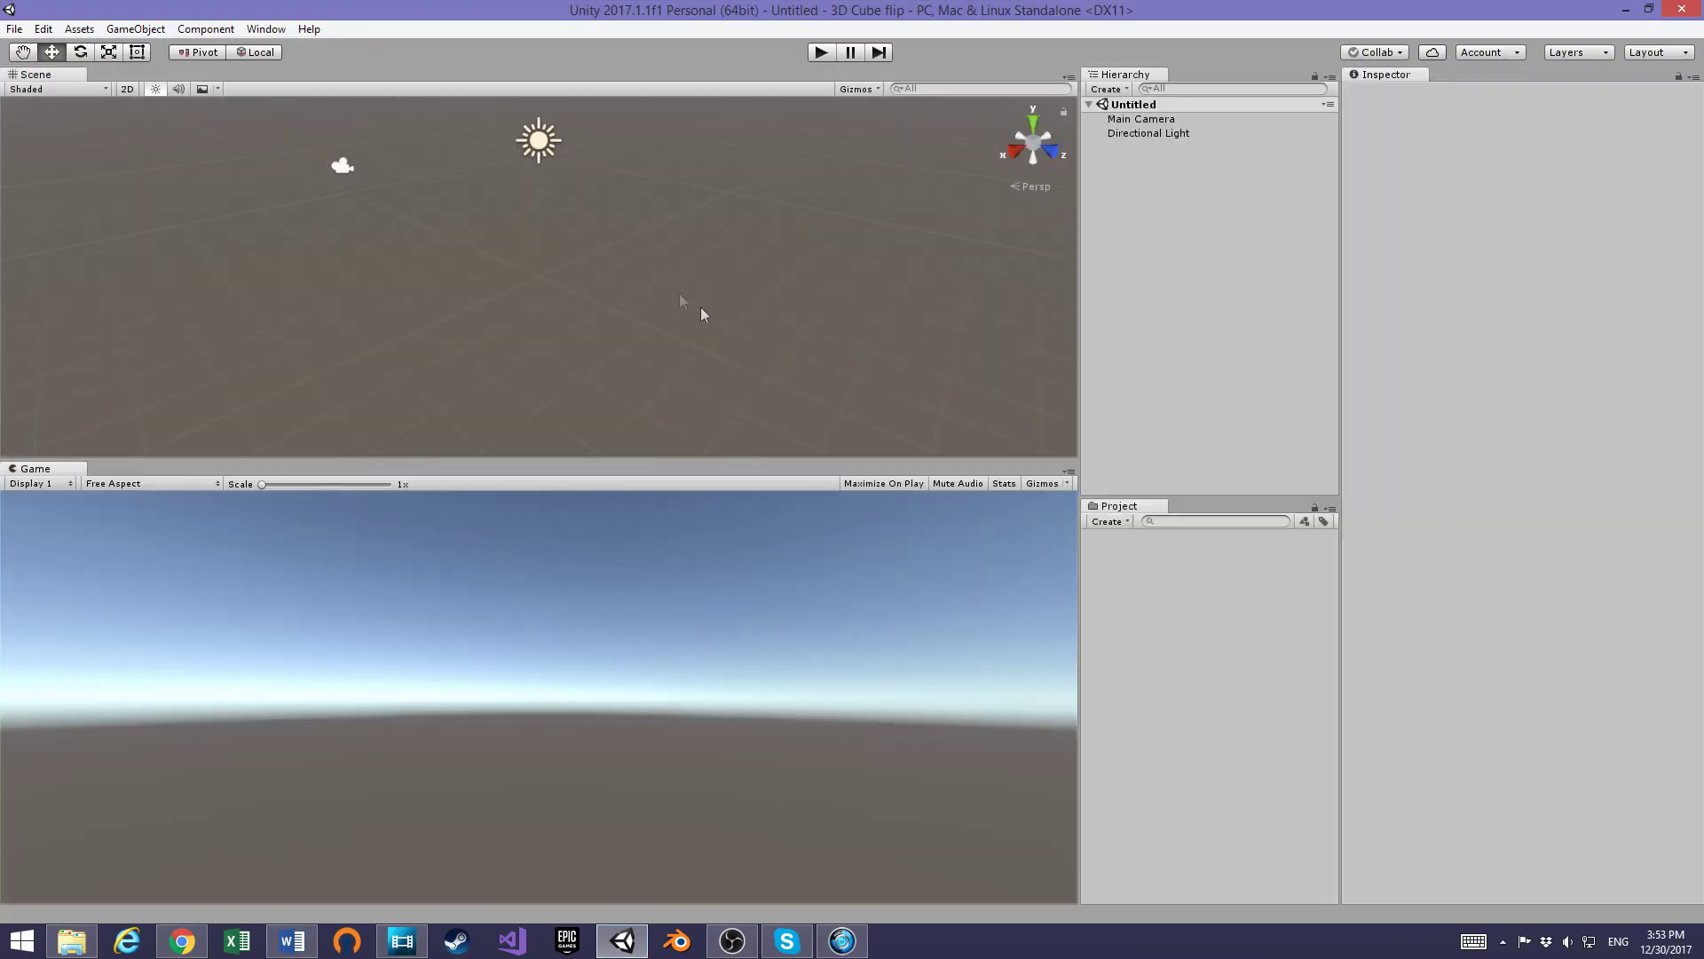
Add a cube to the scene and set its scale to 4 on X, Y and Z
click(133, 29)
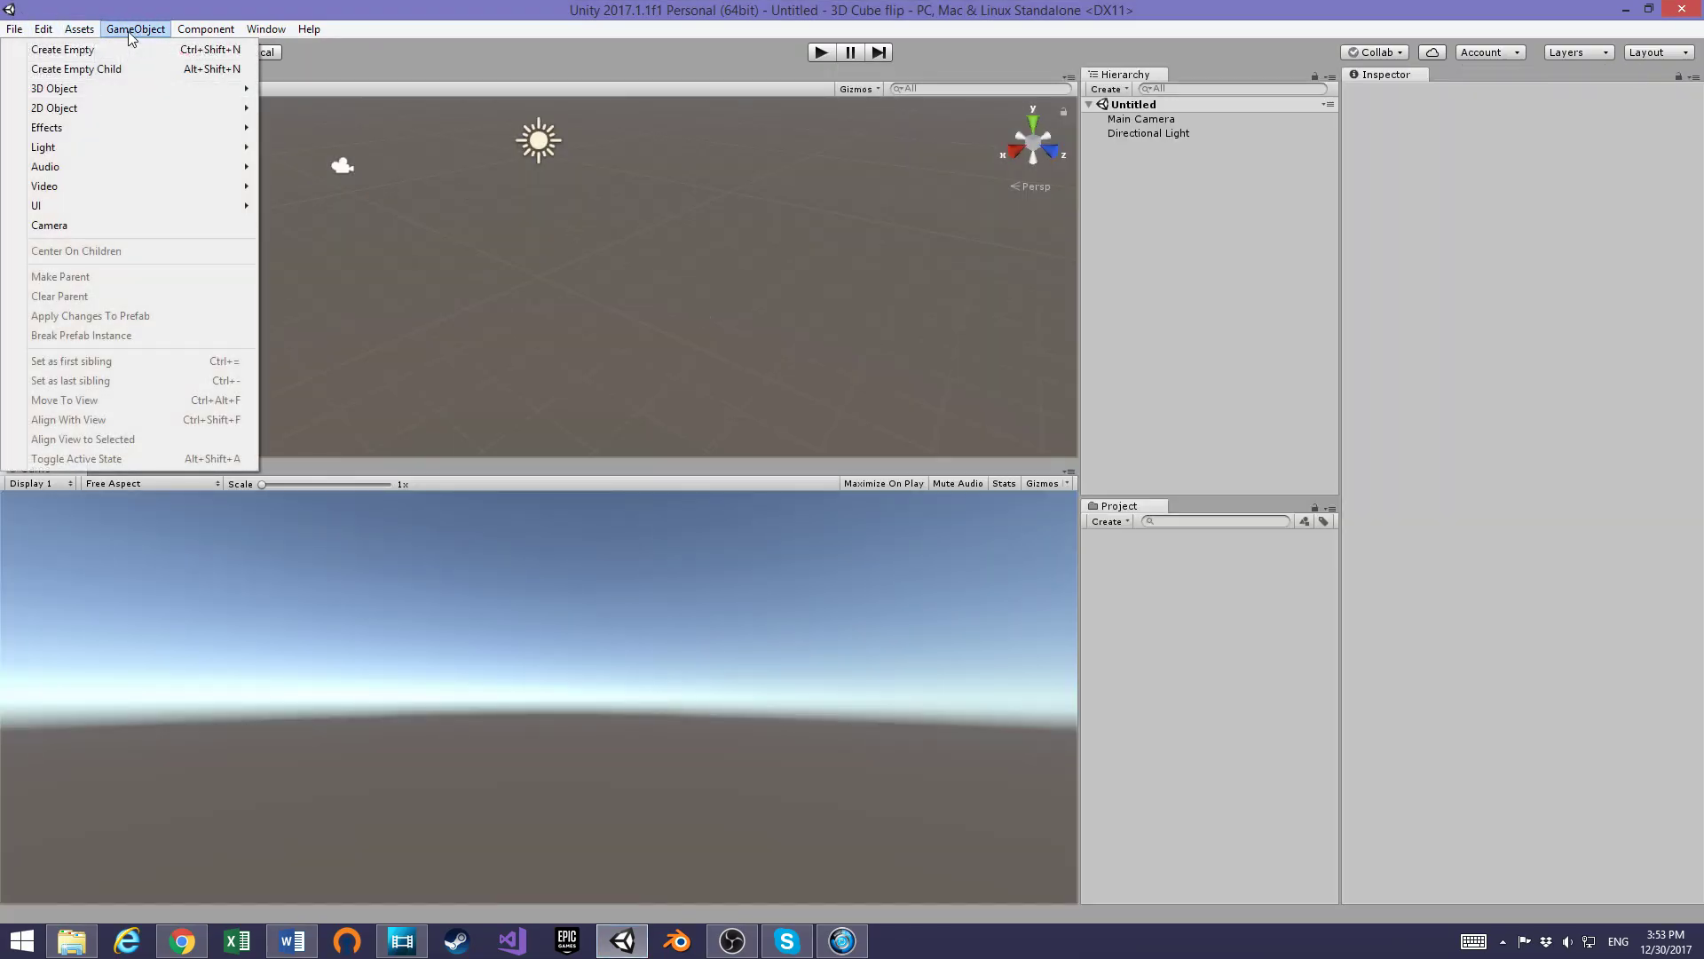
mouse_move(54, 88)
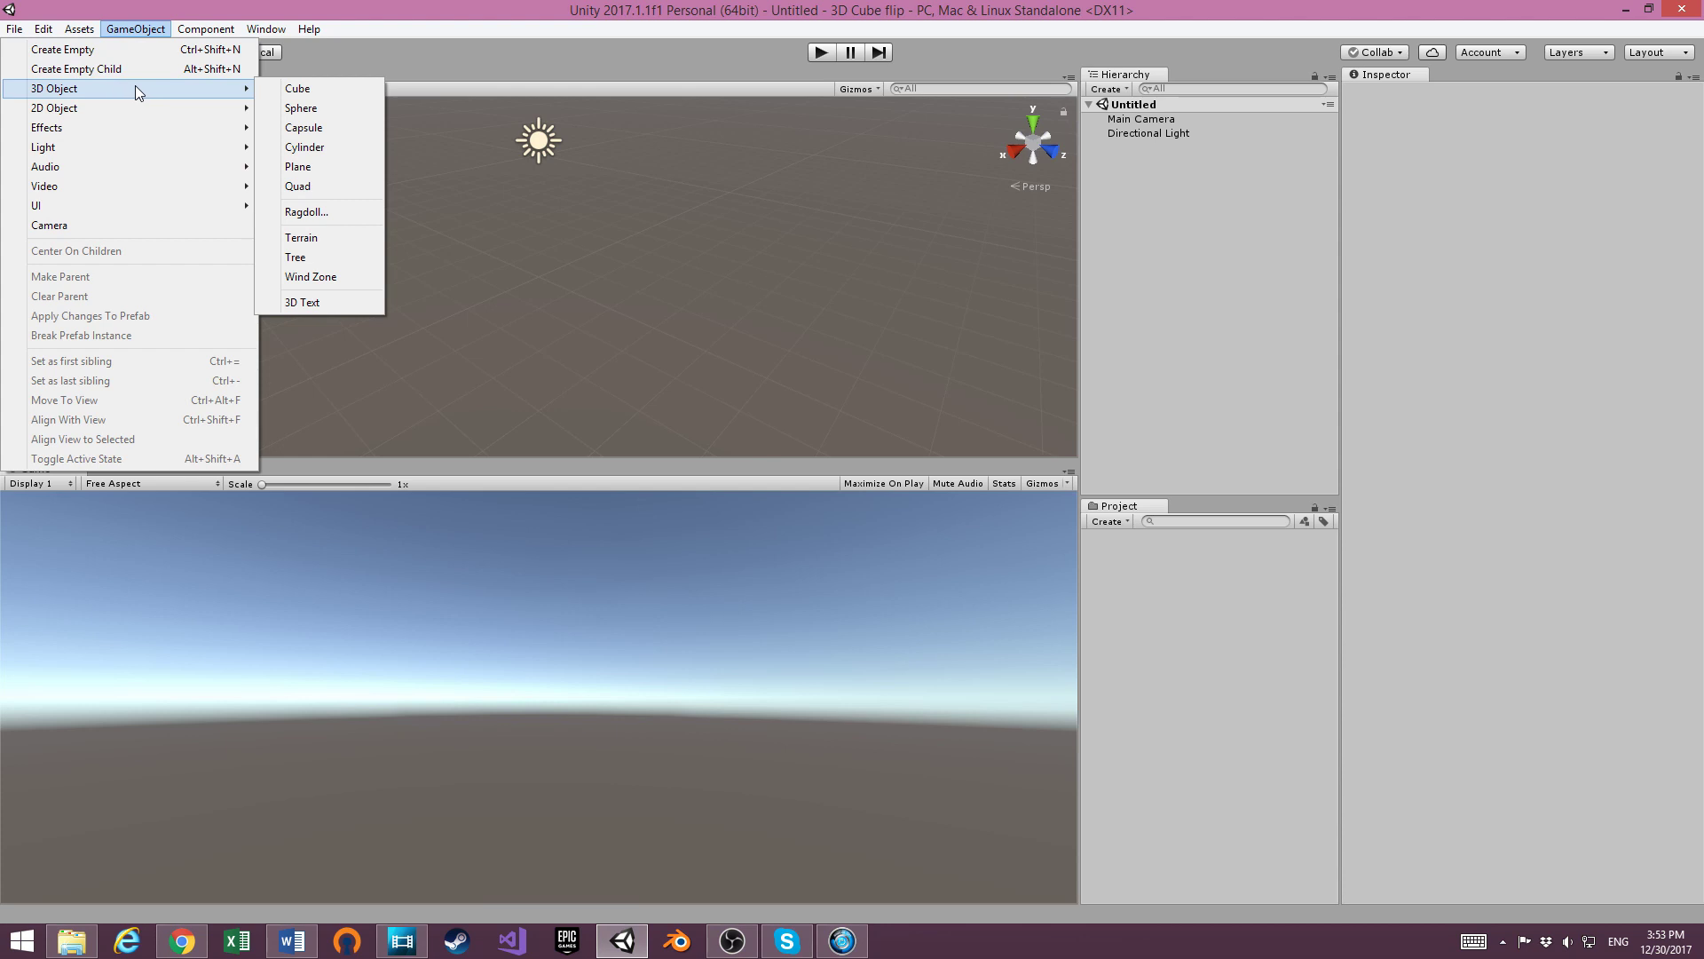
click(297, 91)
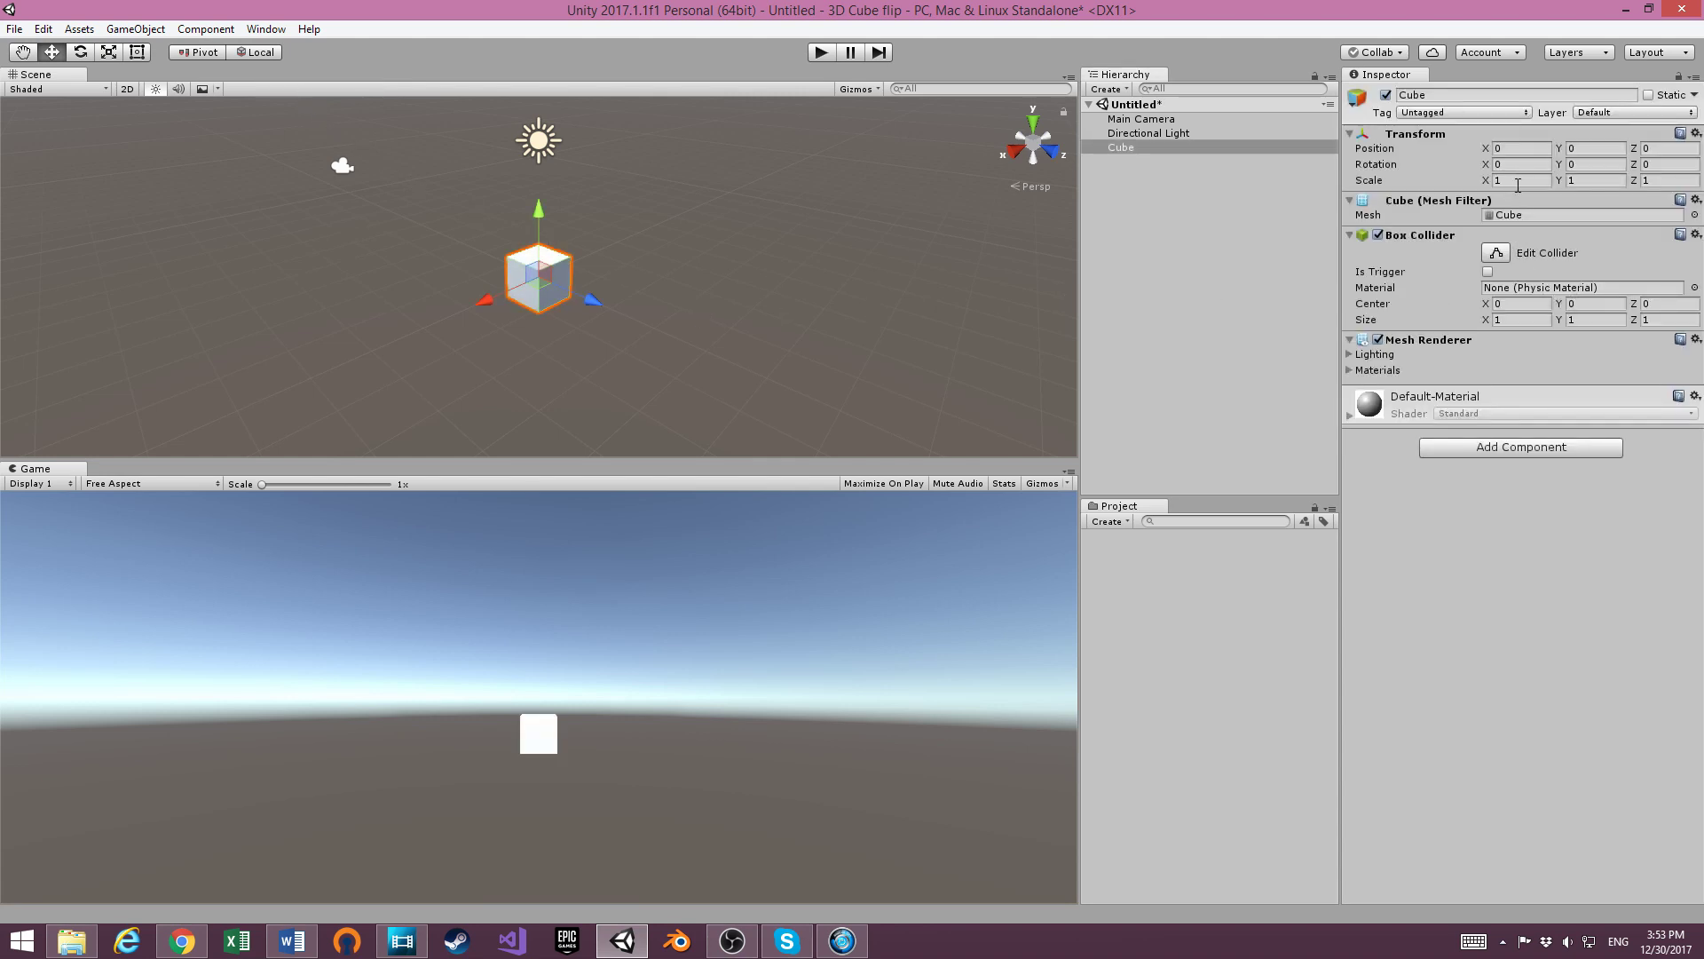
click(1518, 181)
text(4)
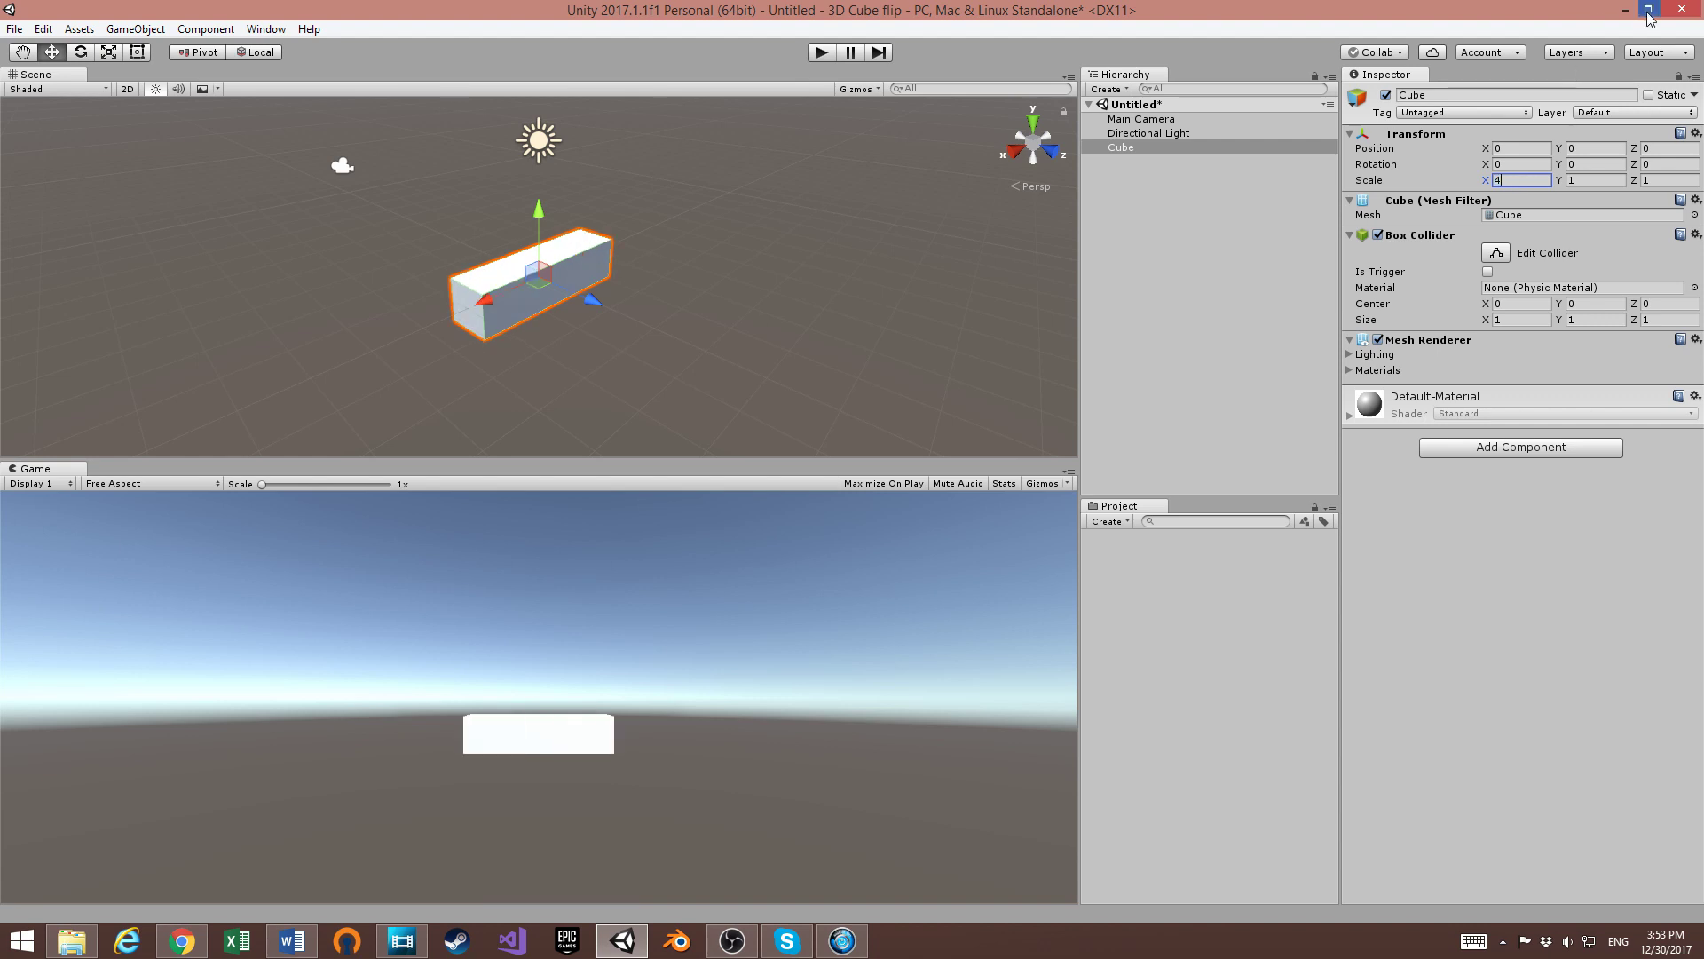
click(1594, 181)
text(4)
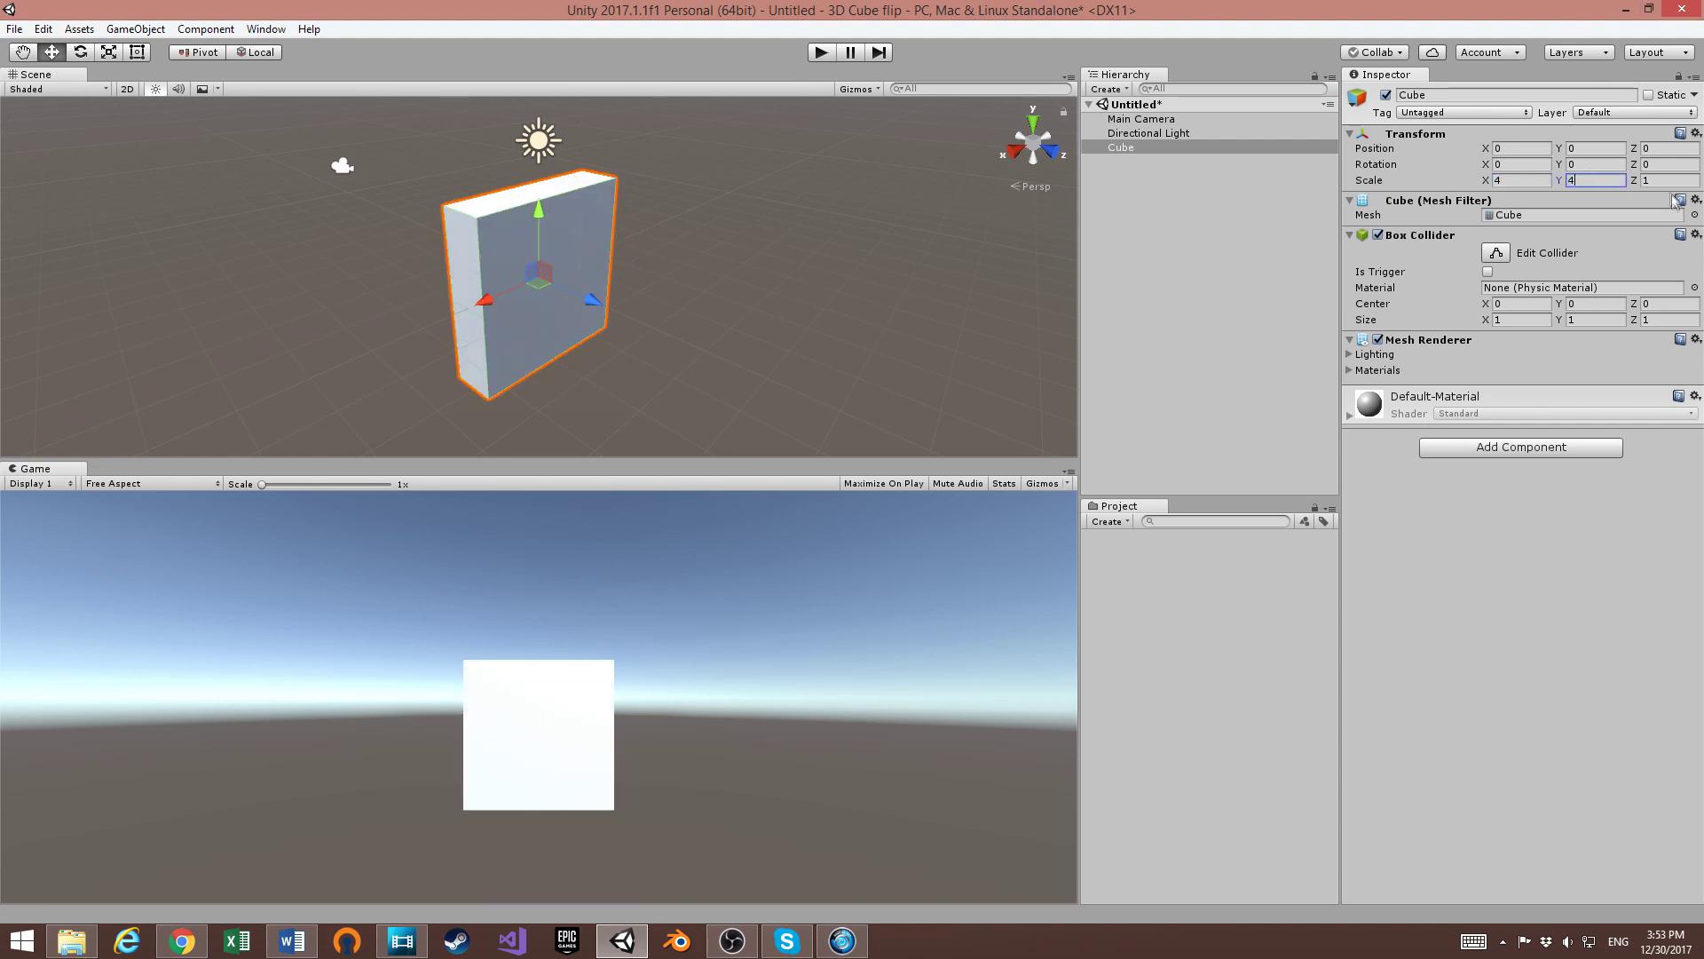
click(1661, 179)
text(4)
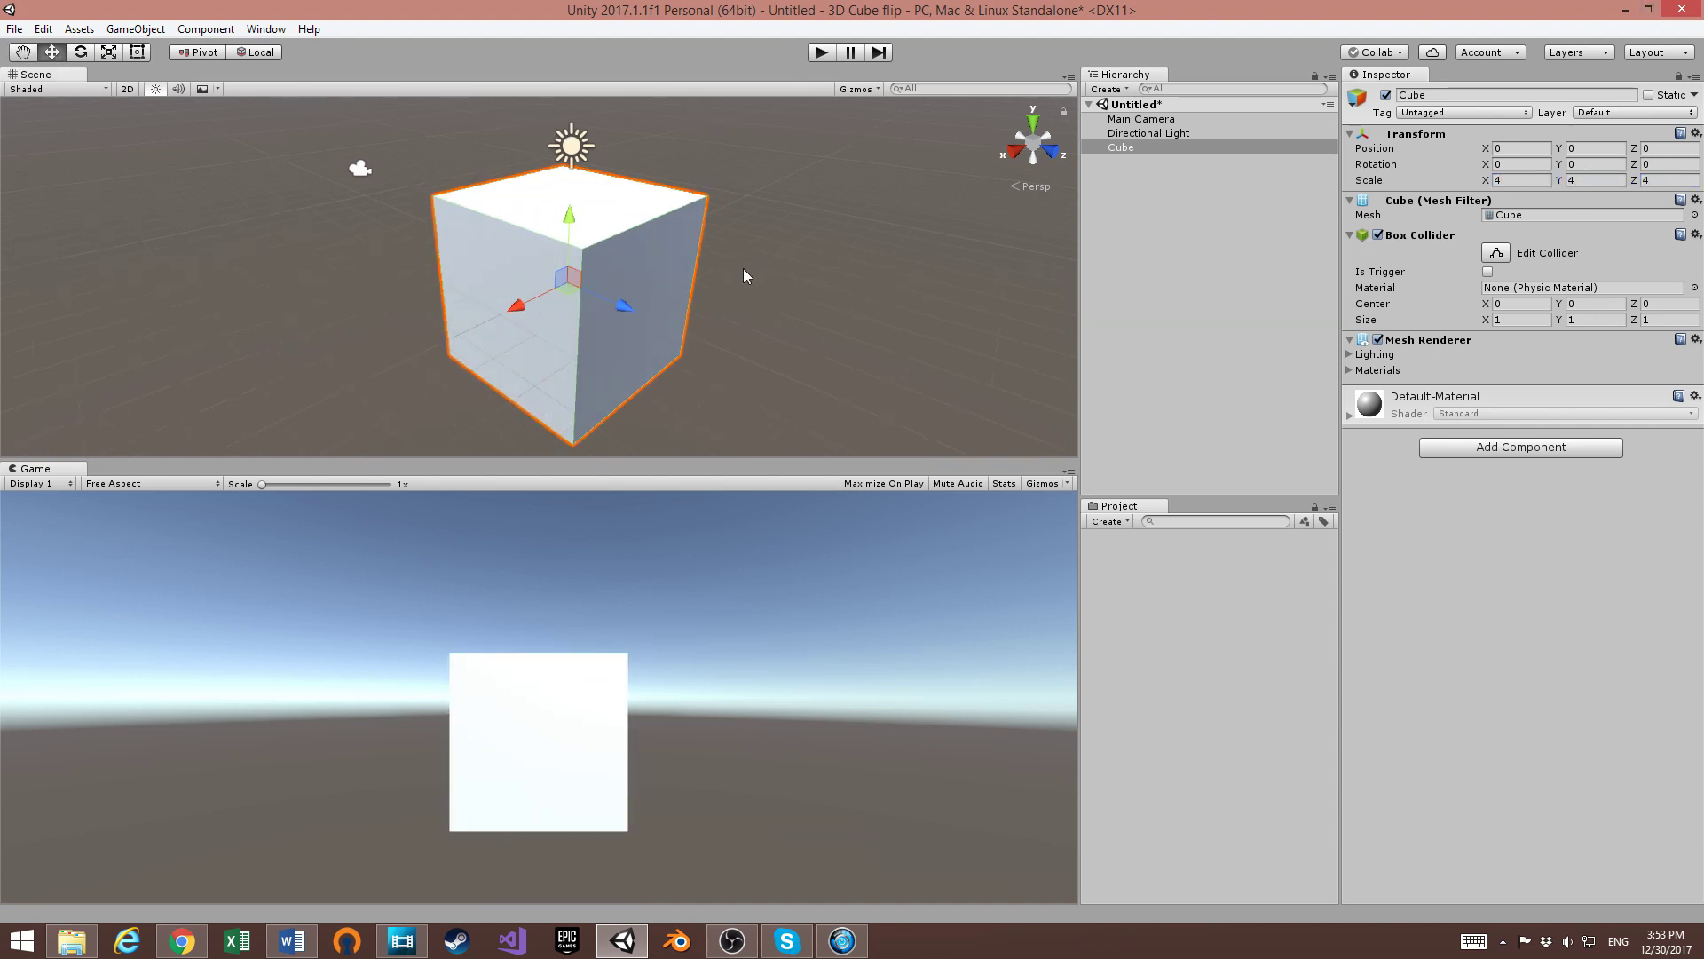
scroll(743, 268, up, 2)
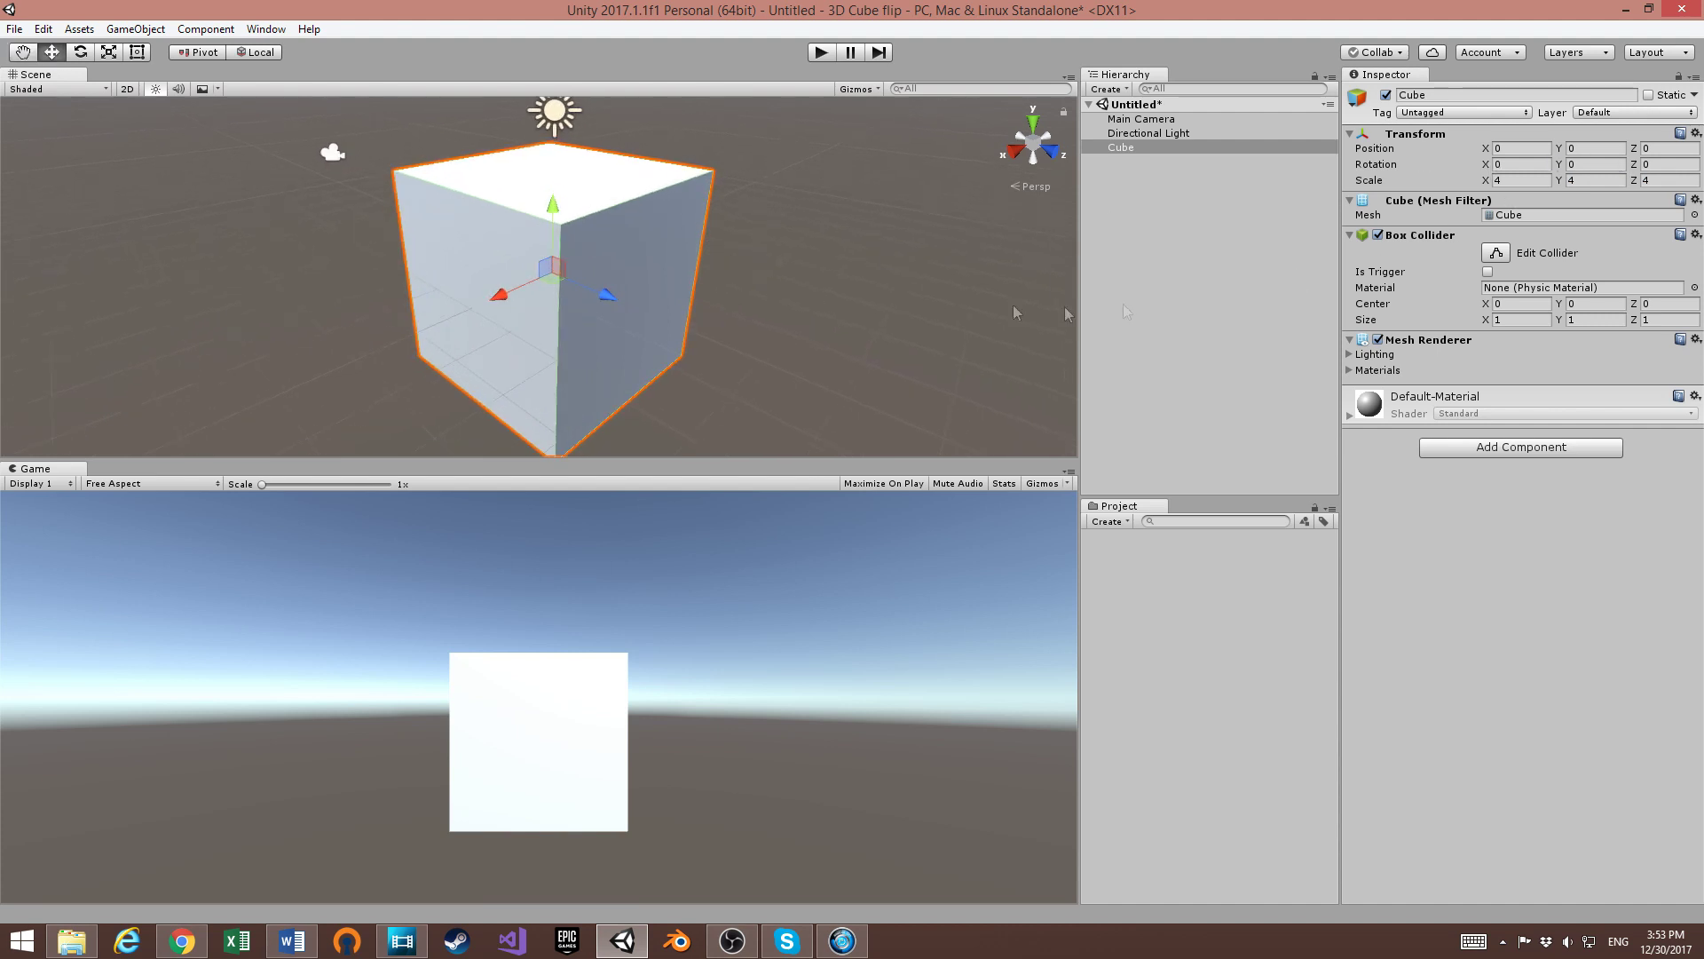
Raise the cube to a Y position of 2
middle_drag(891, 290, 884, 274)
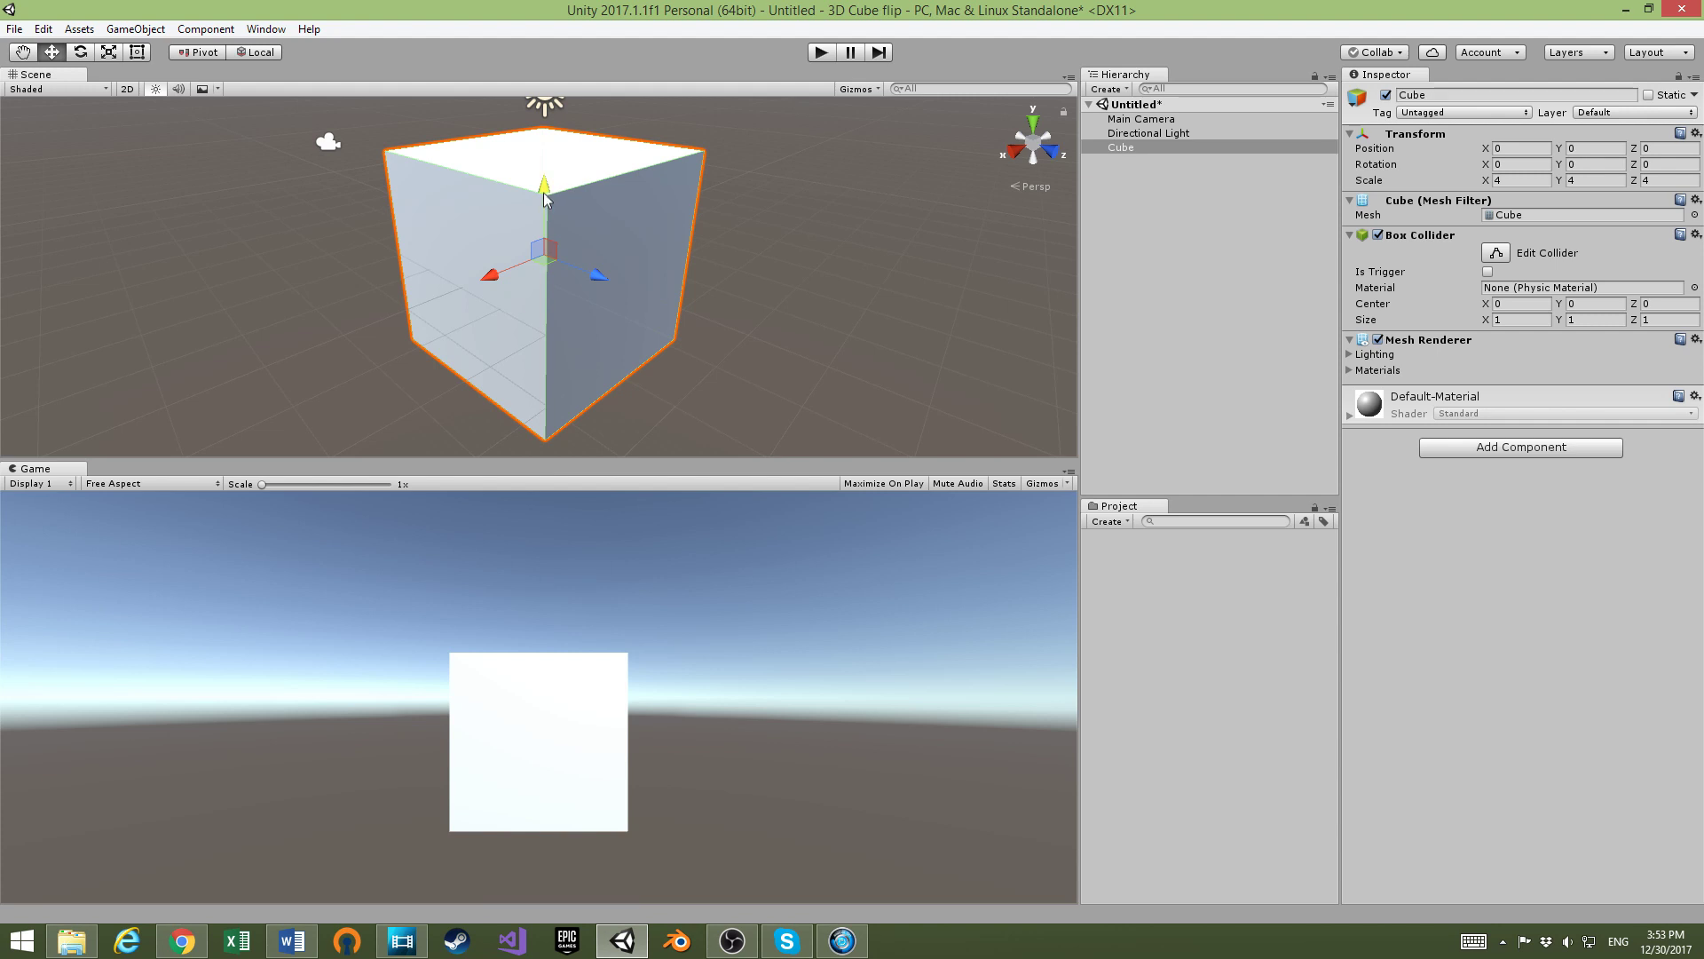
drag(544, 197, 545, 104)
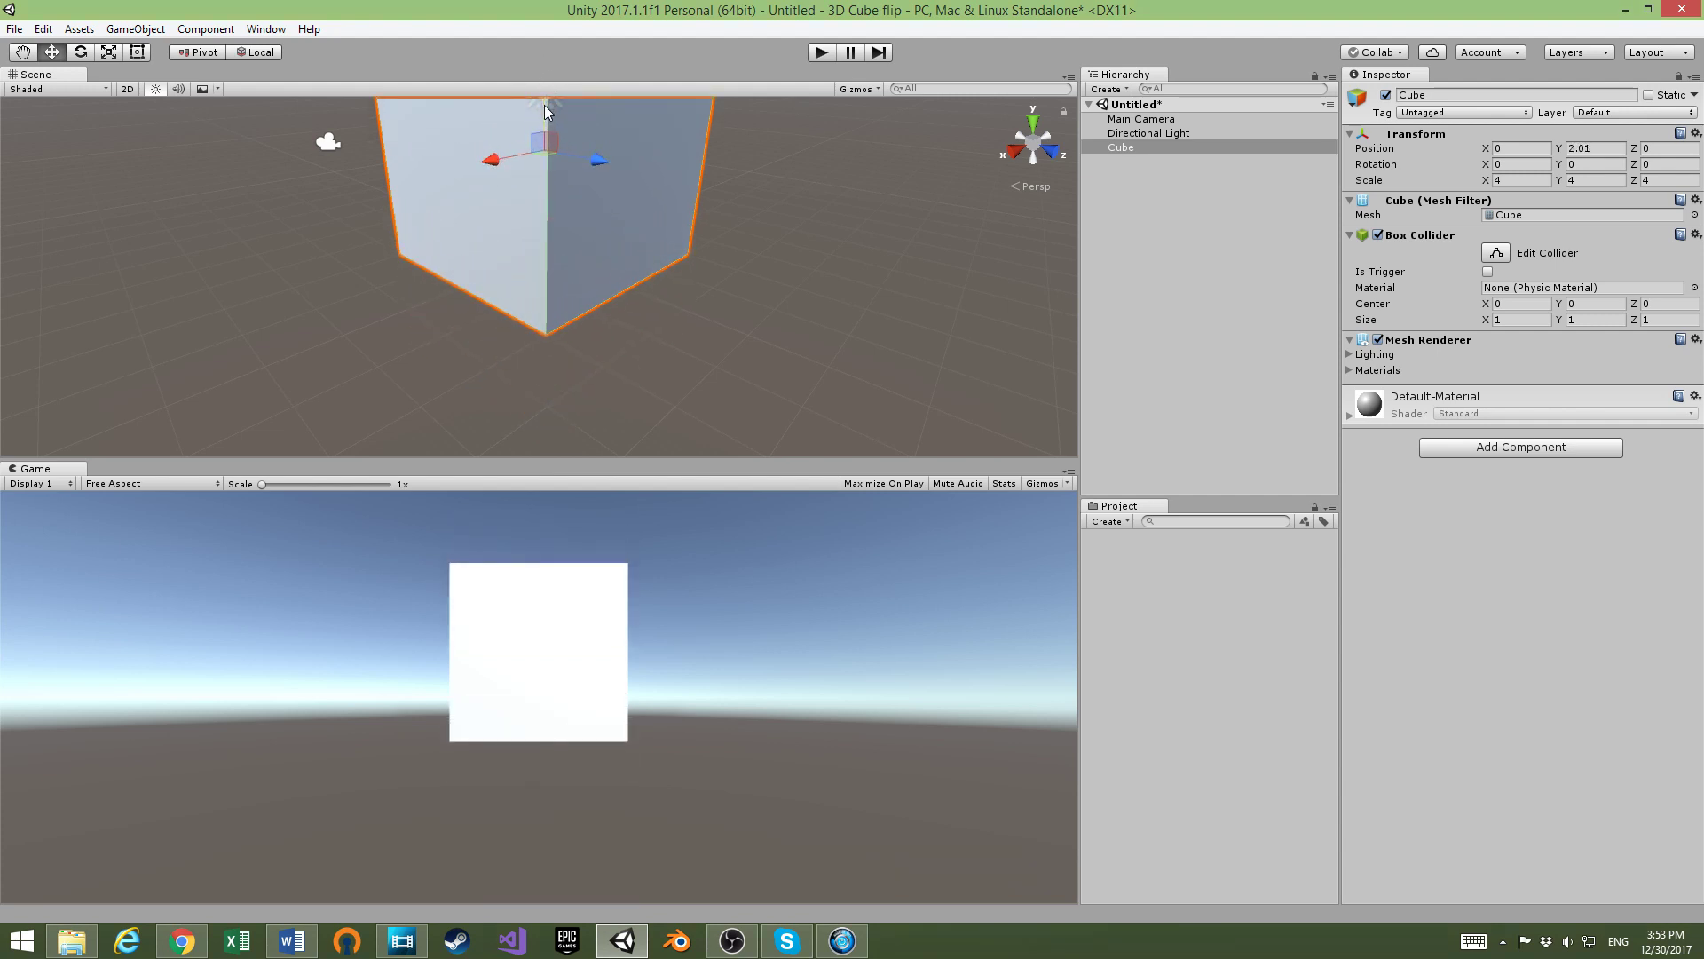
click(1616, 151)
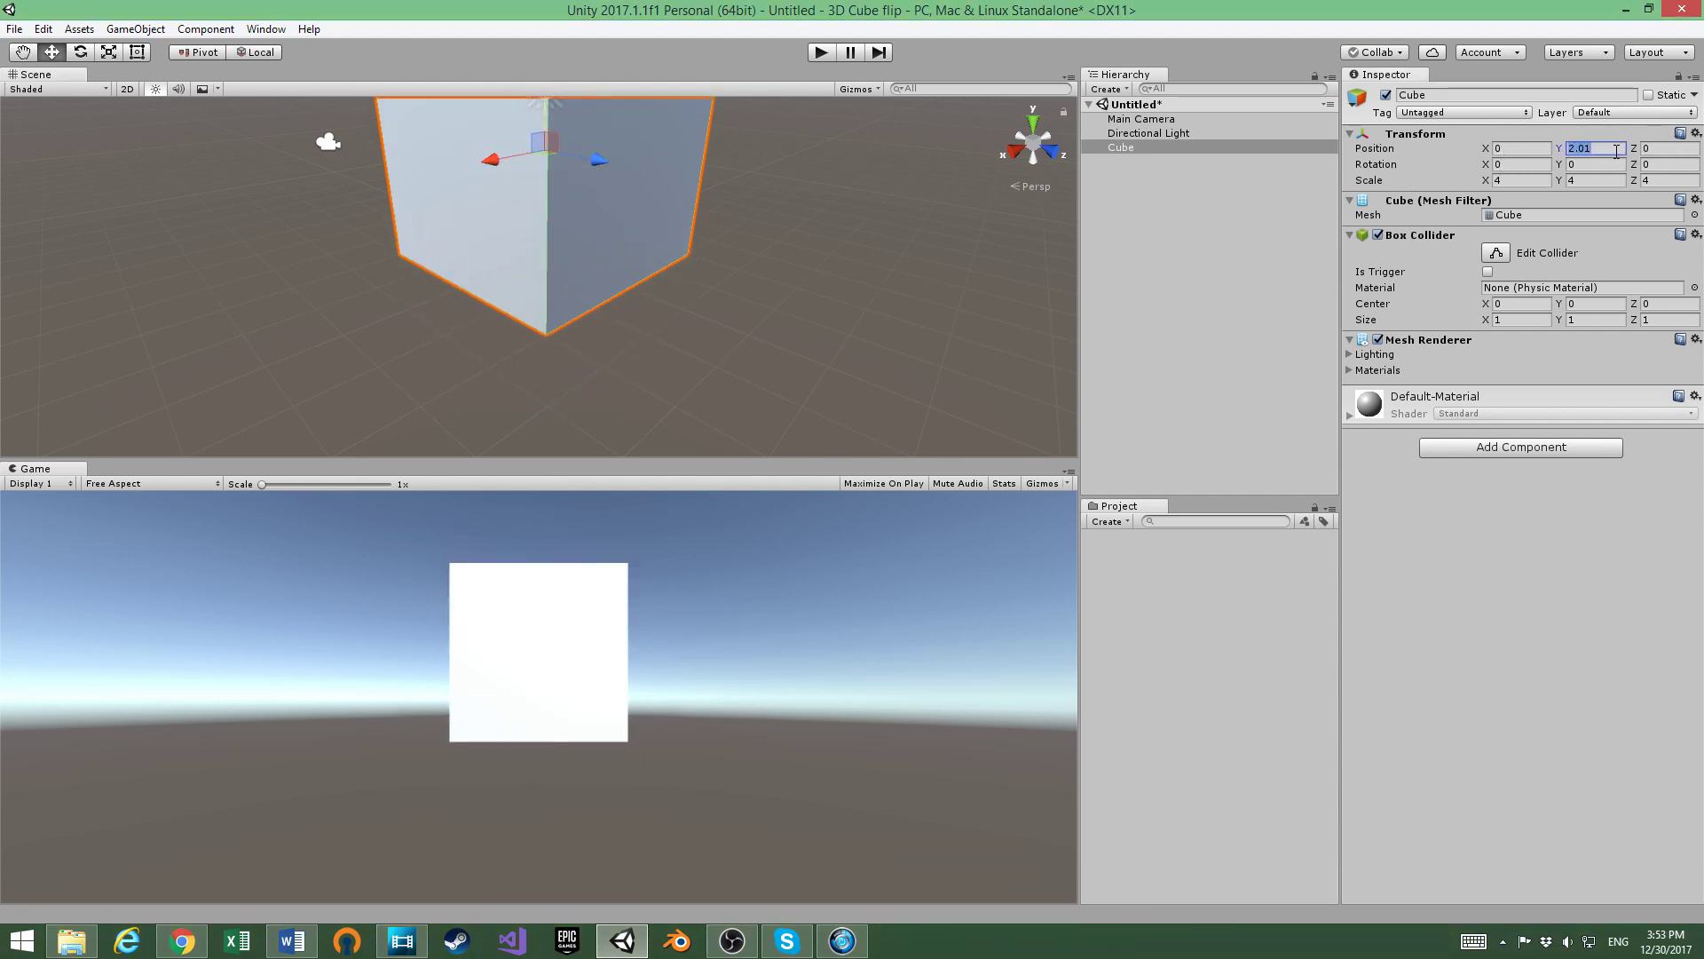
text(2)
key(Return)
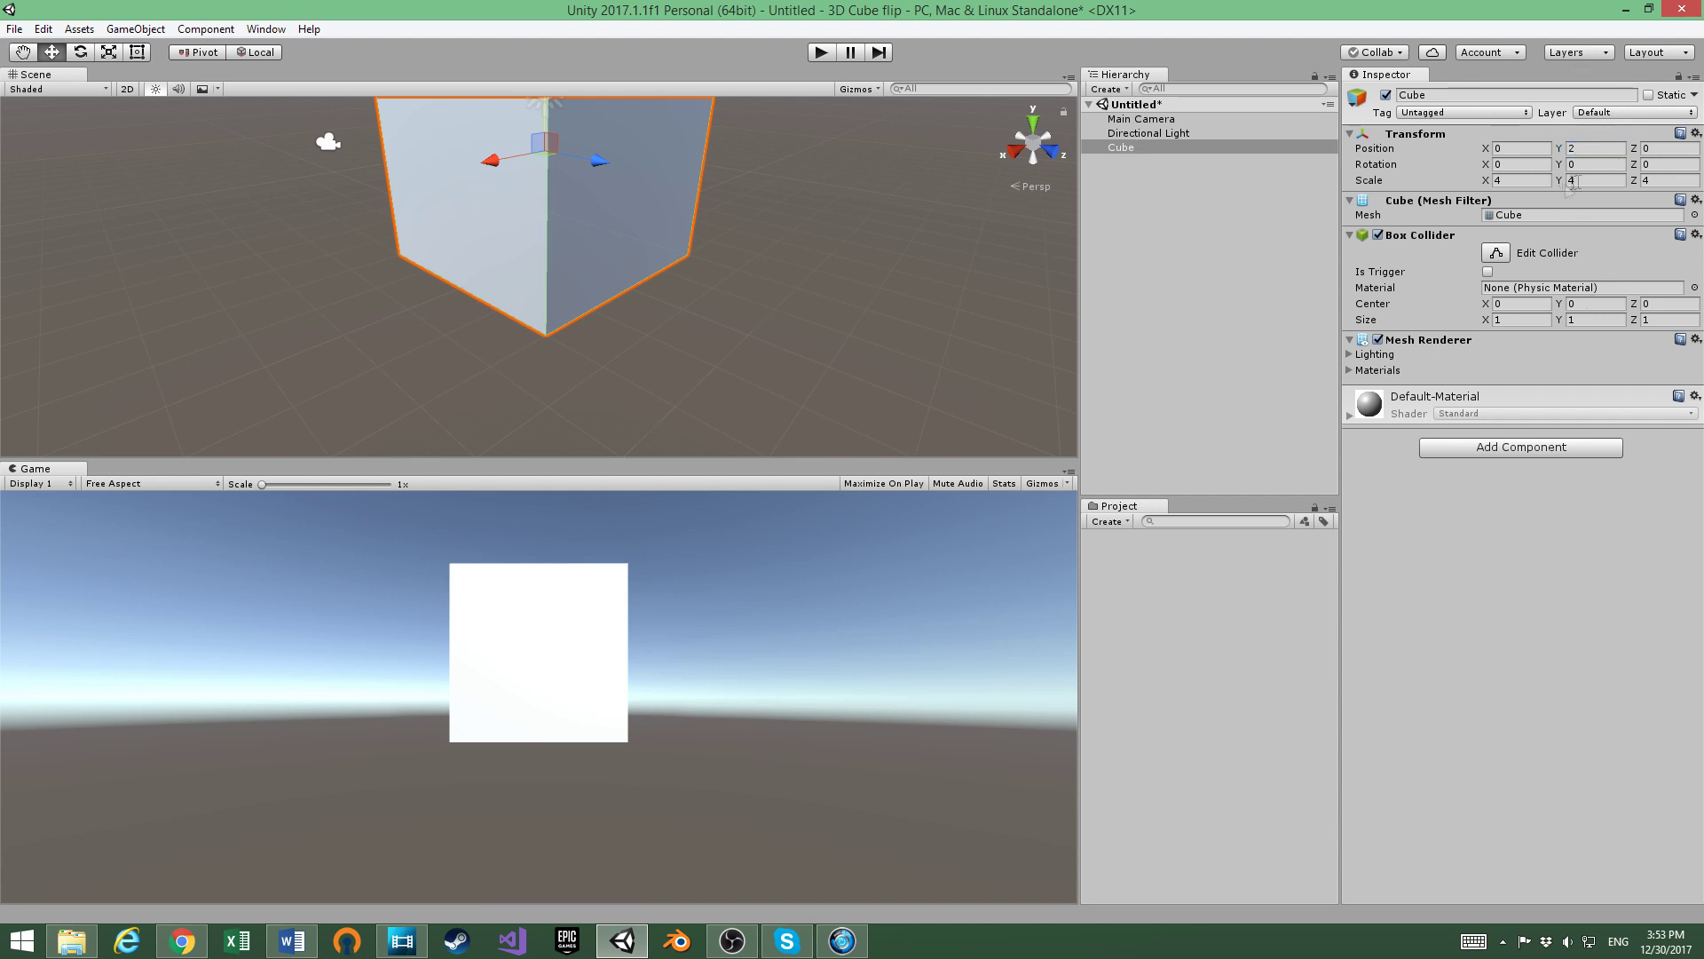
mouse_move(832, 264)
alt+mouse_down()
mouse_move(760, 292)
mouse_move(783, 337)
mouse_move(813, 287)
mouse_move(790, 312)
mouse_move(772, 285)
alt+mouse_up()
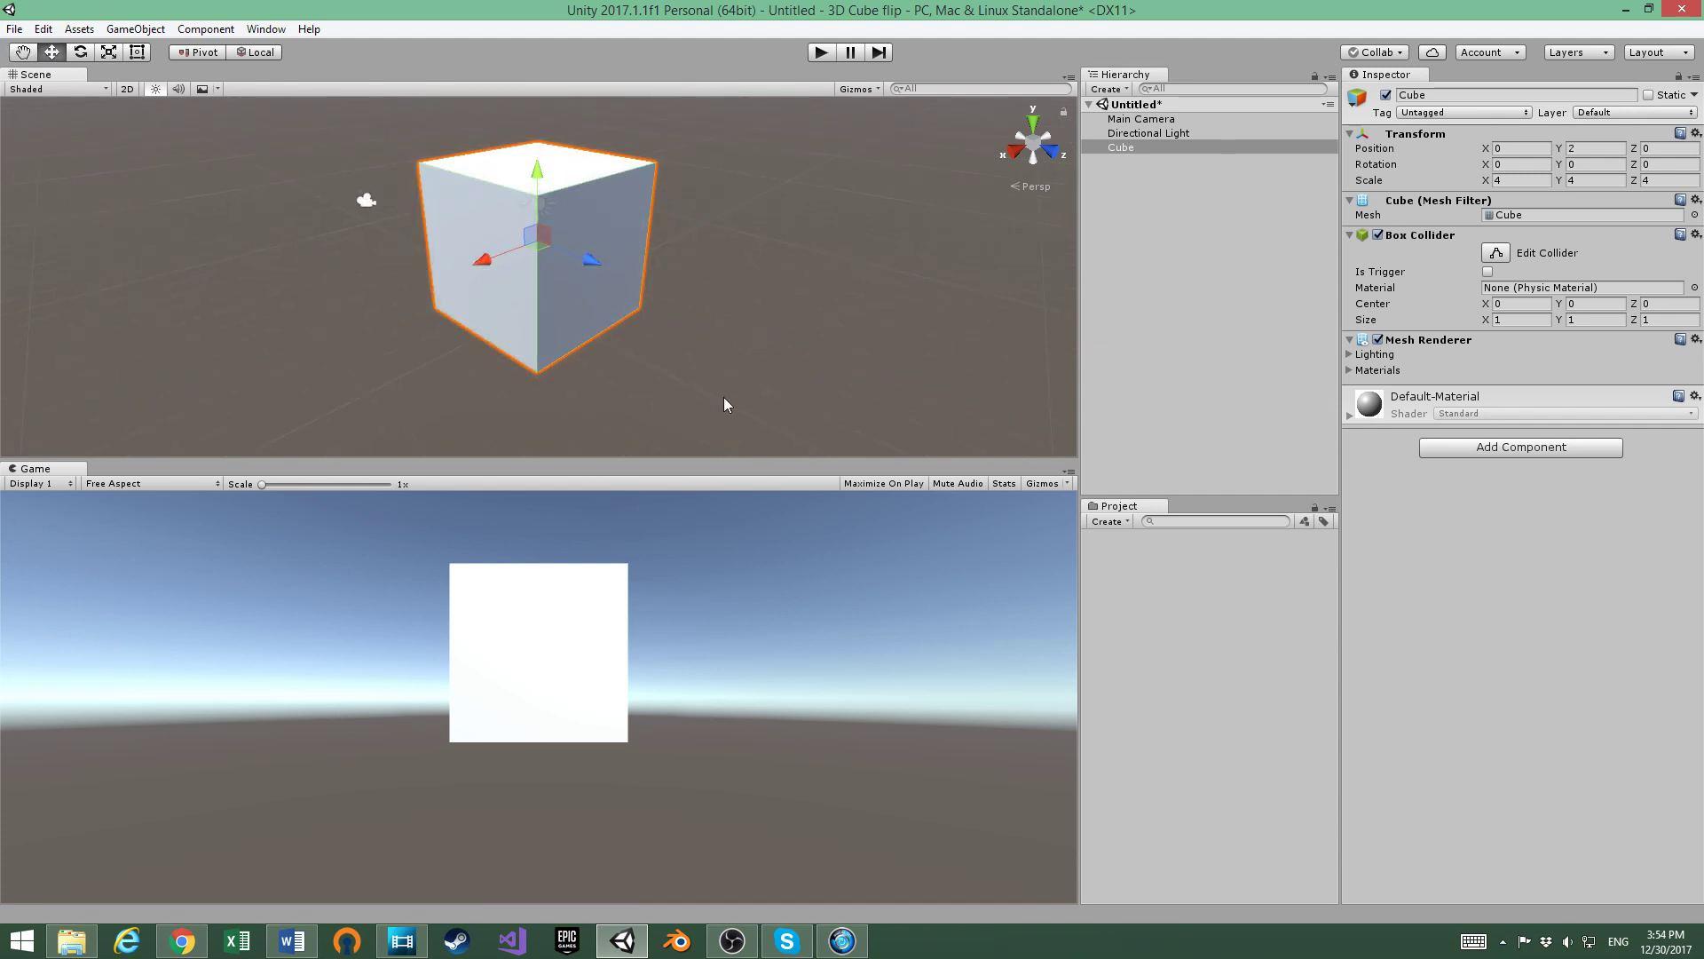
Rename the cube to 'Player' in the Hierarchy
right_click(1161, 147)
click(1207, 201)
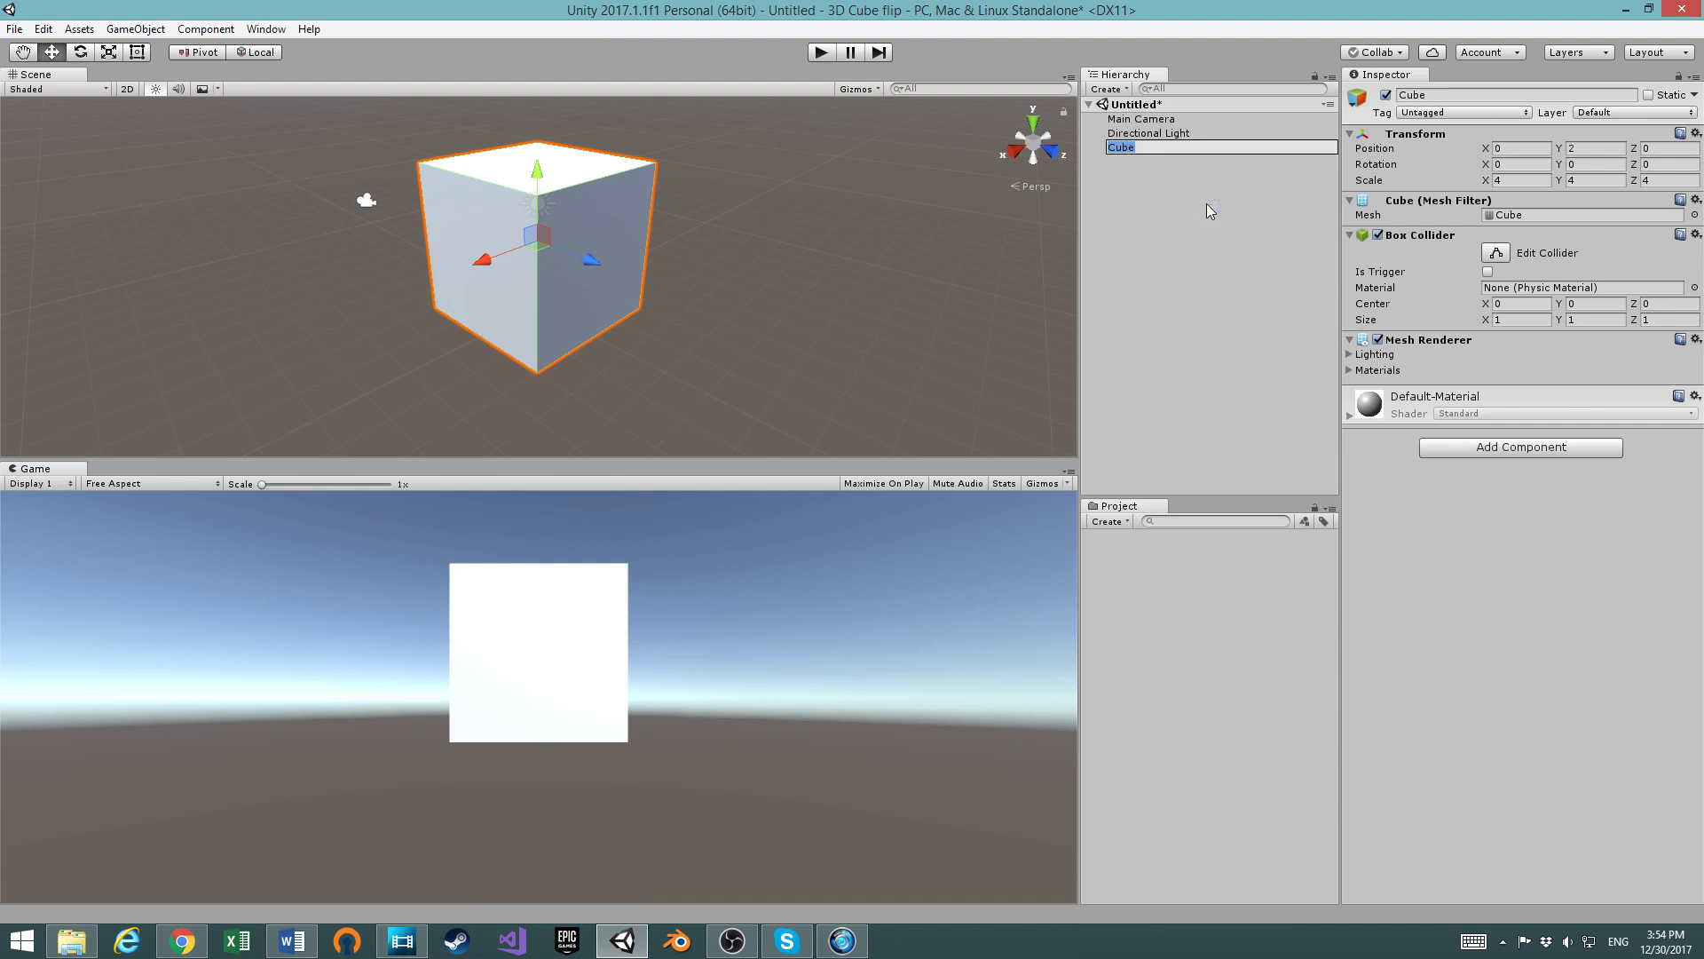
text(PLayer)
key(Return)
click(1222, 181)
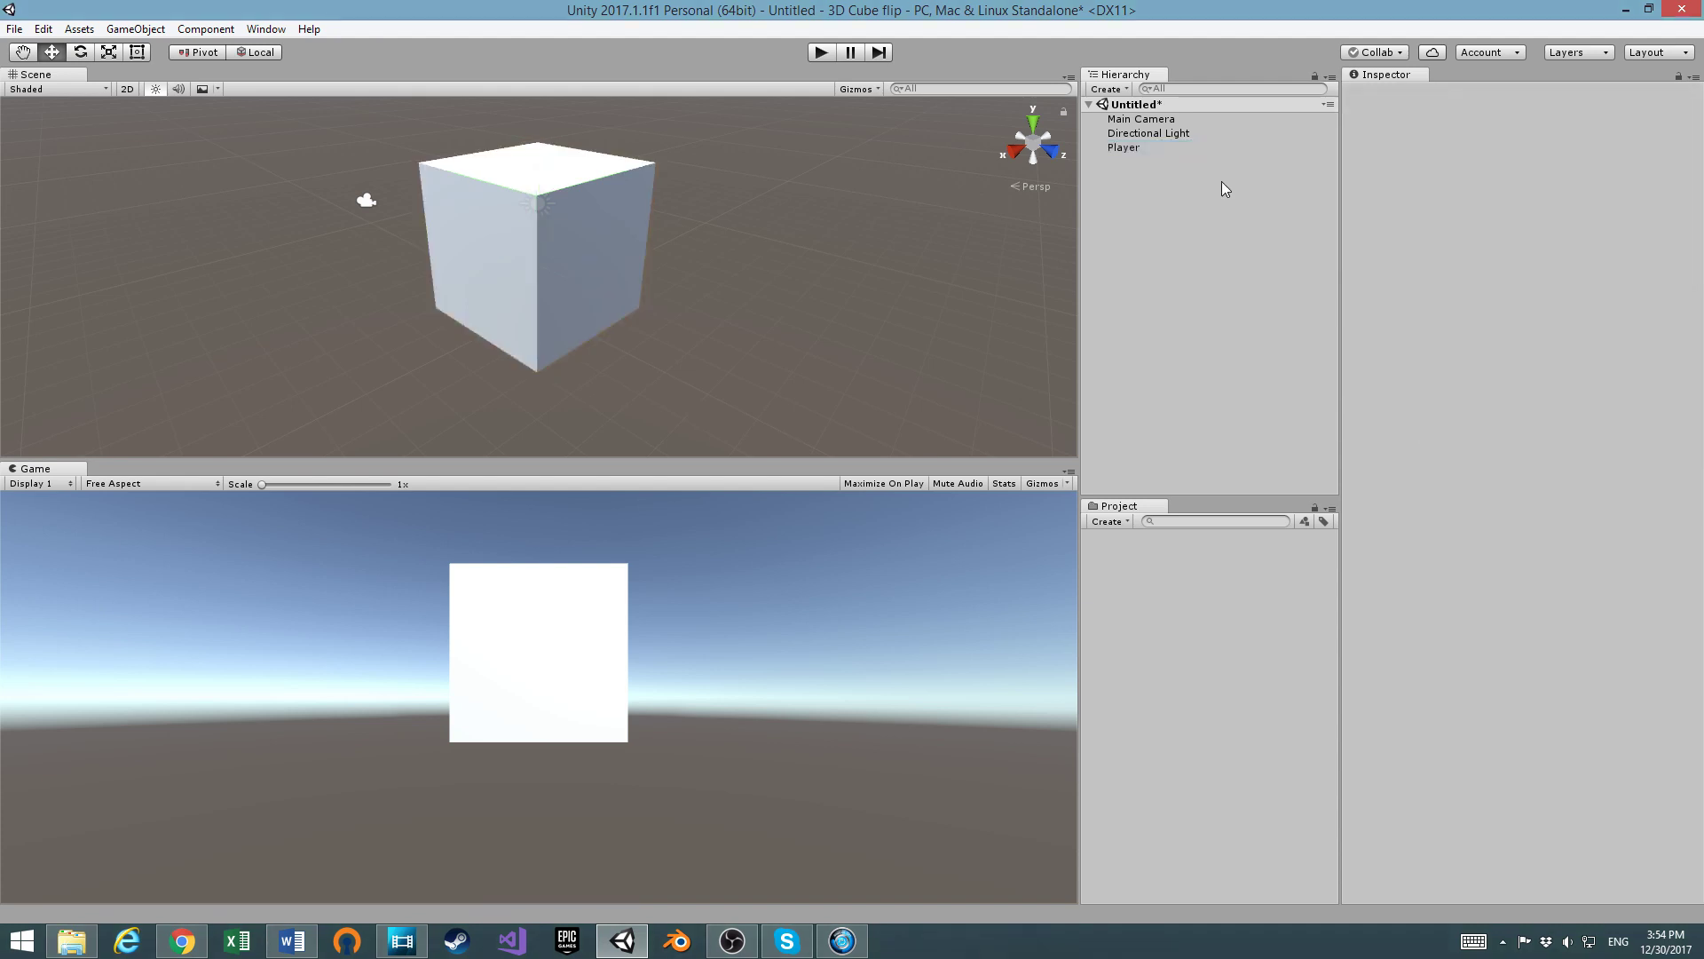
click(135, 28)
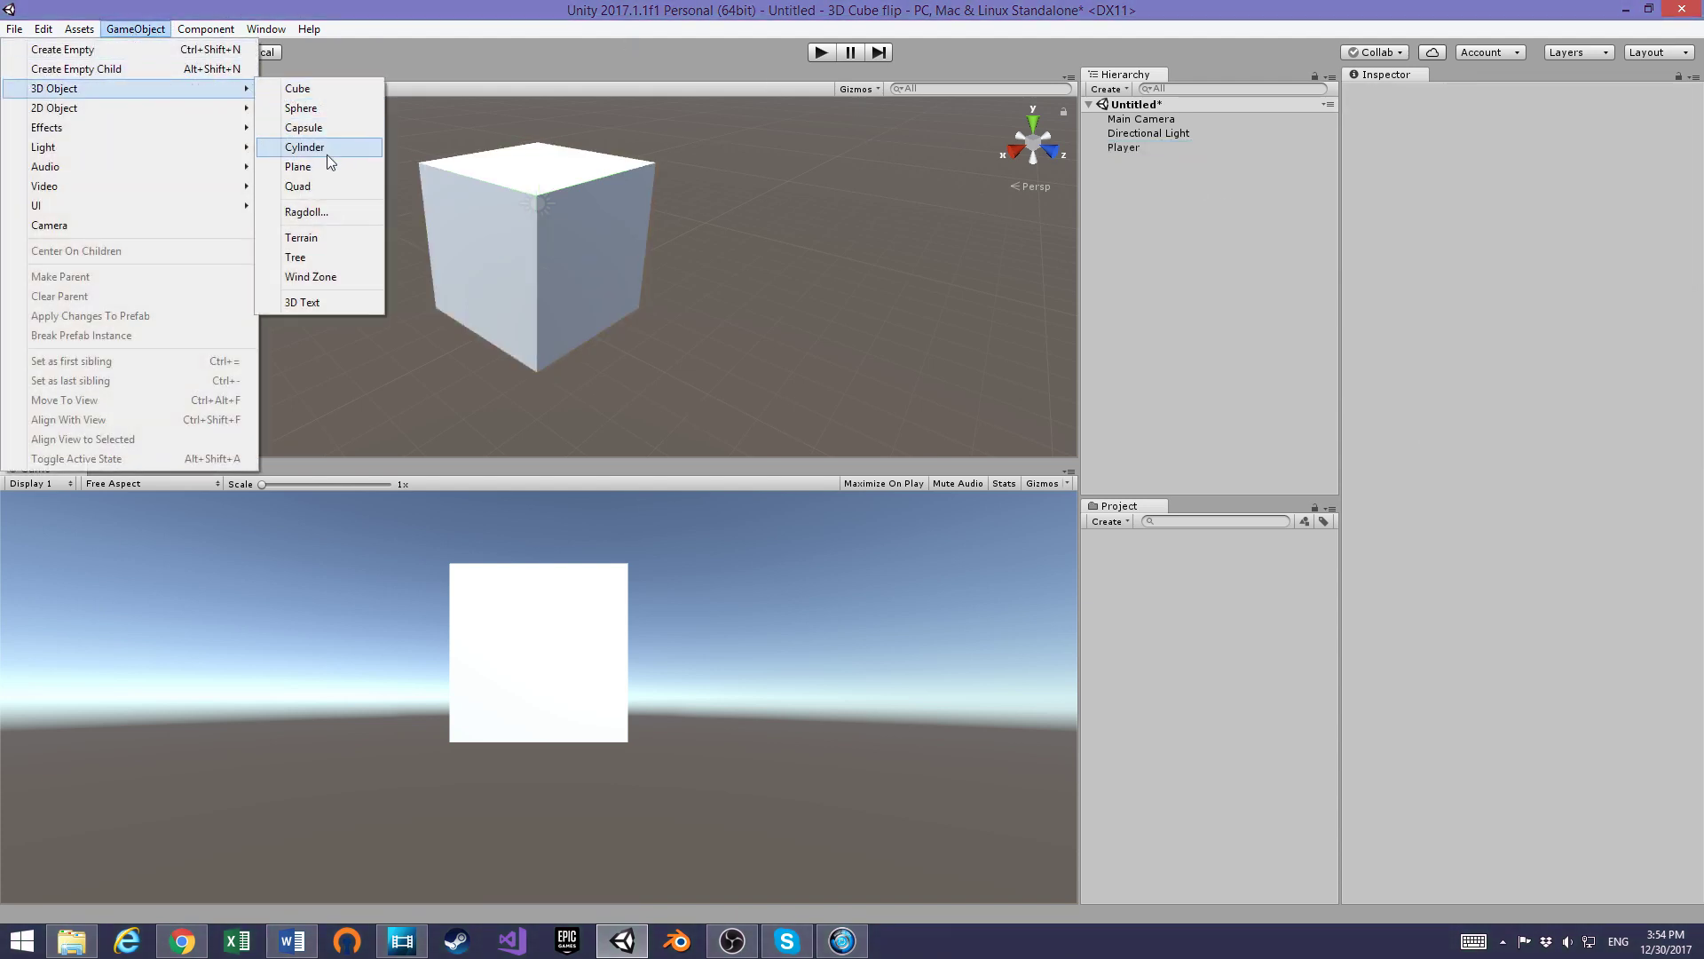
Add a plane and reset its transform to the origin
click(318, 166)
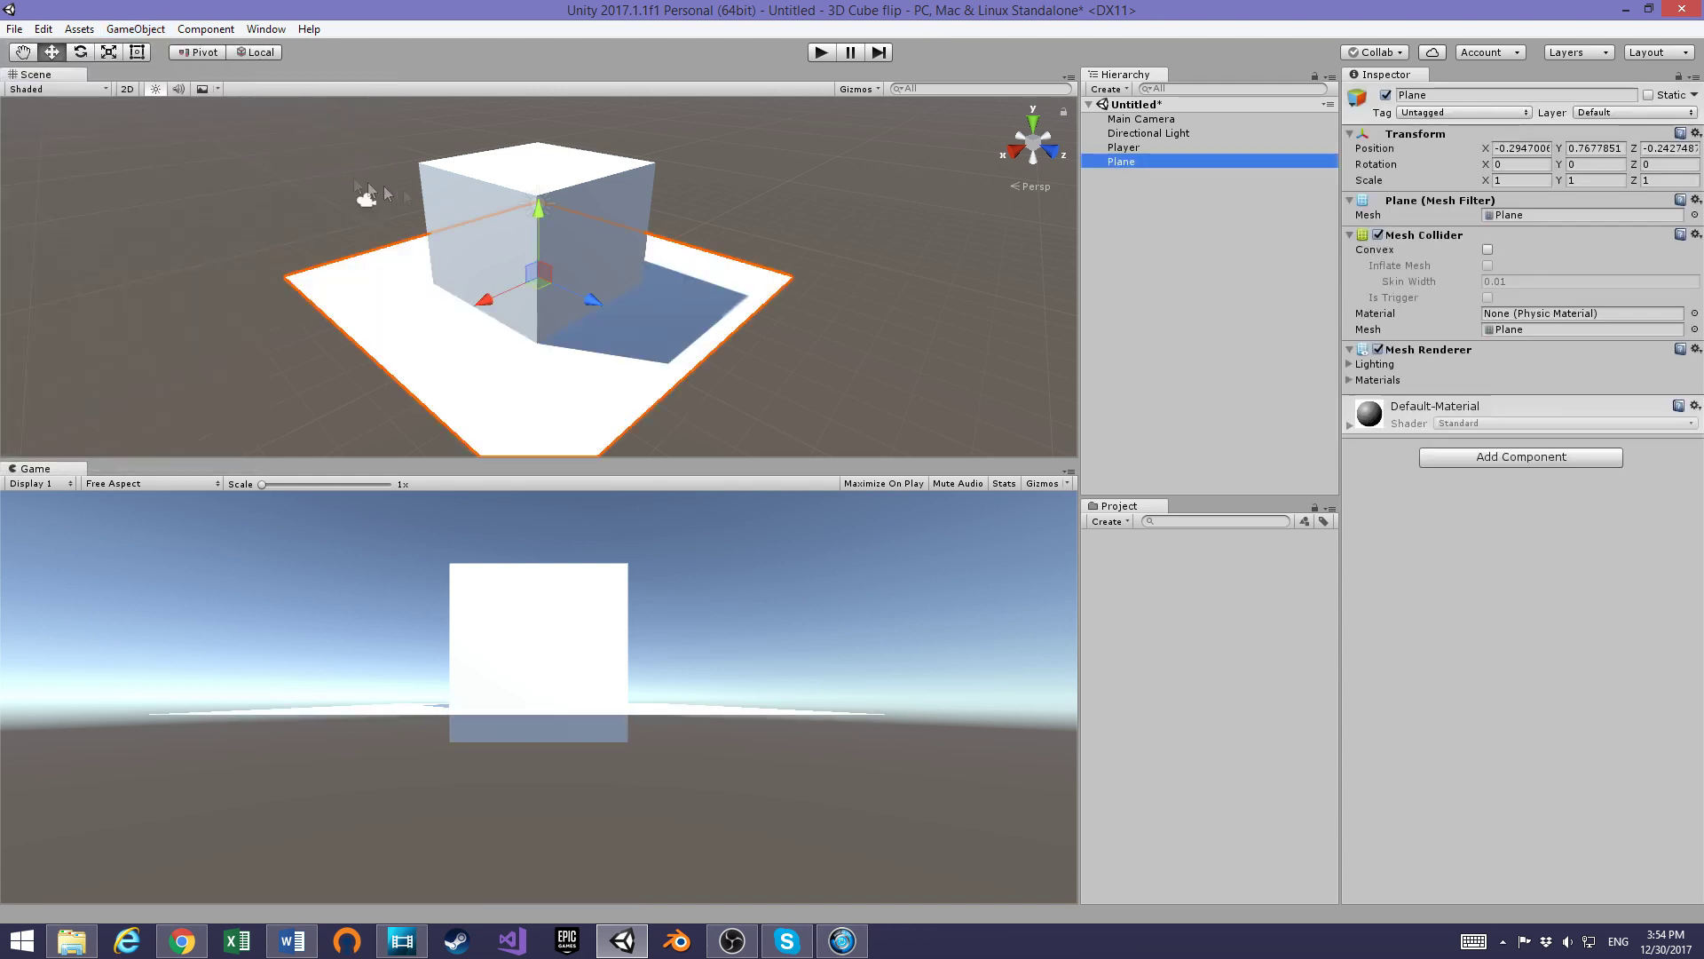
scroll(562, 228, down, 2)
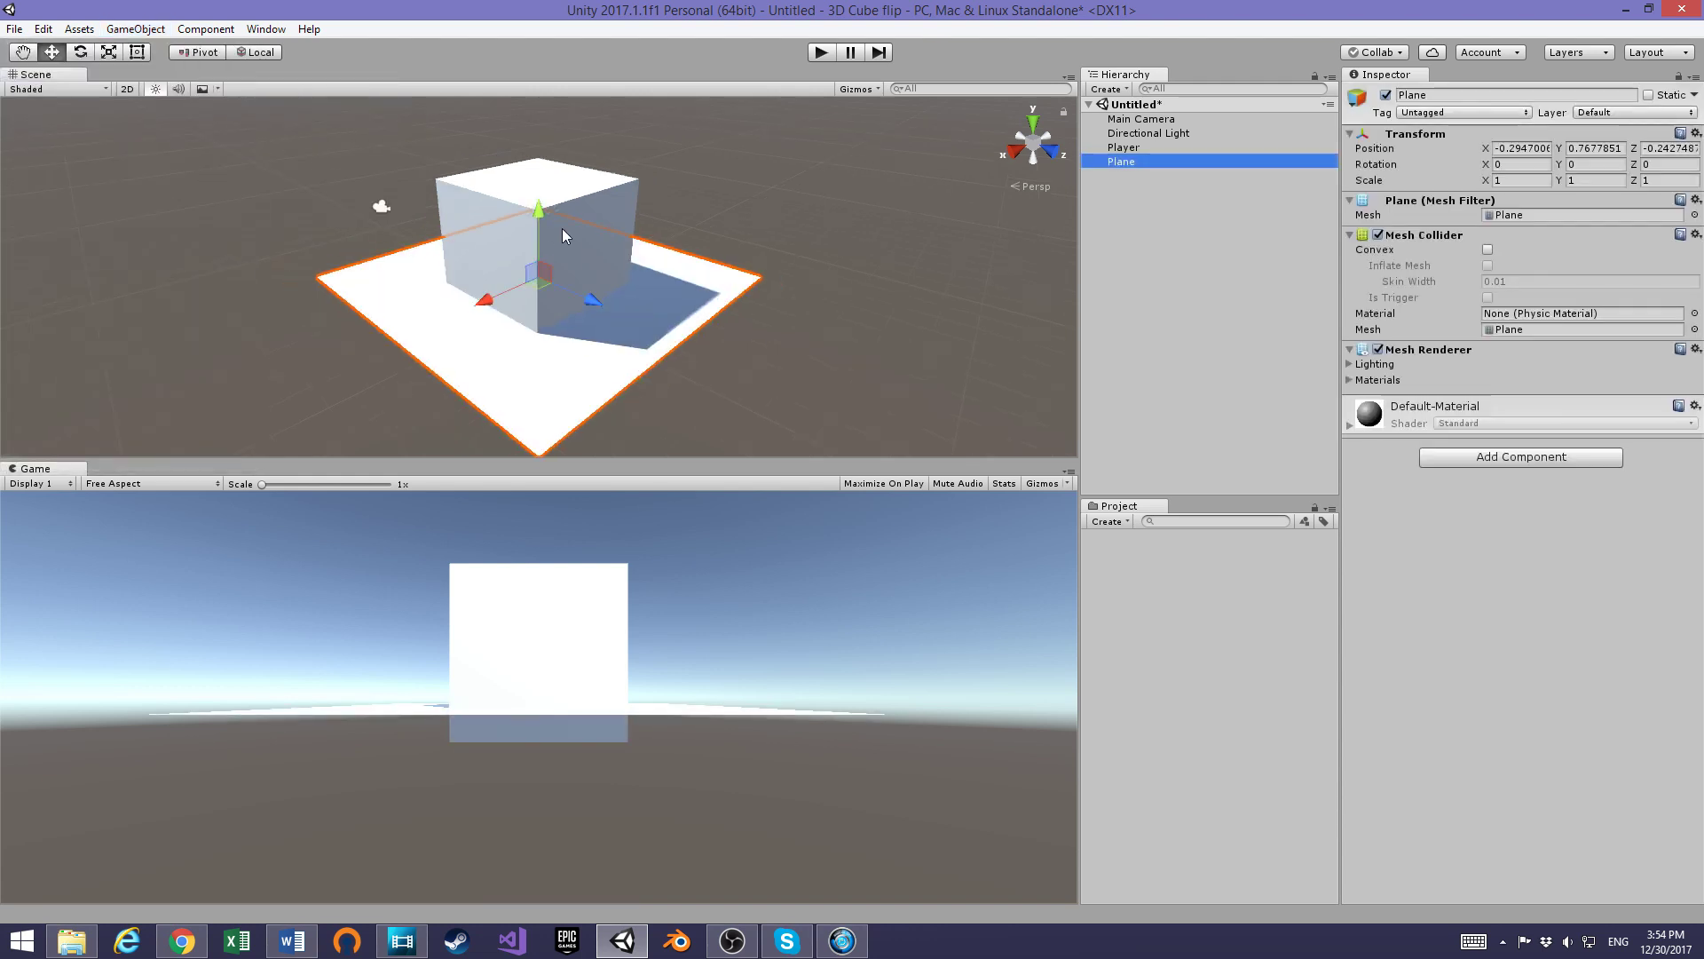
click(1695, 133)
click(1540, 151)
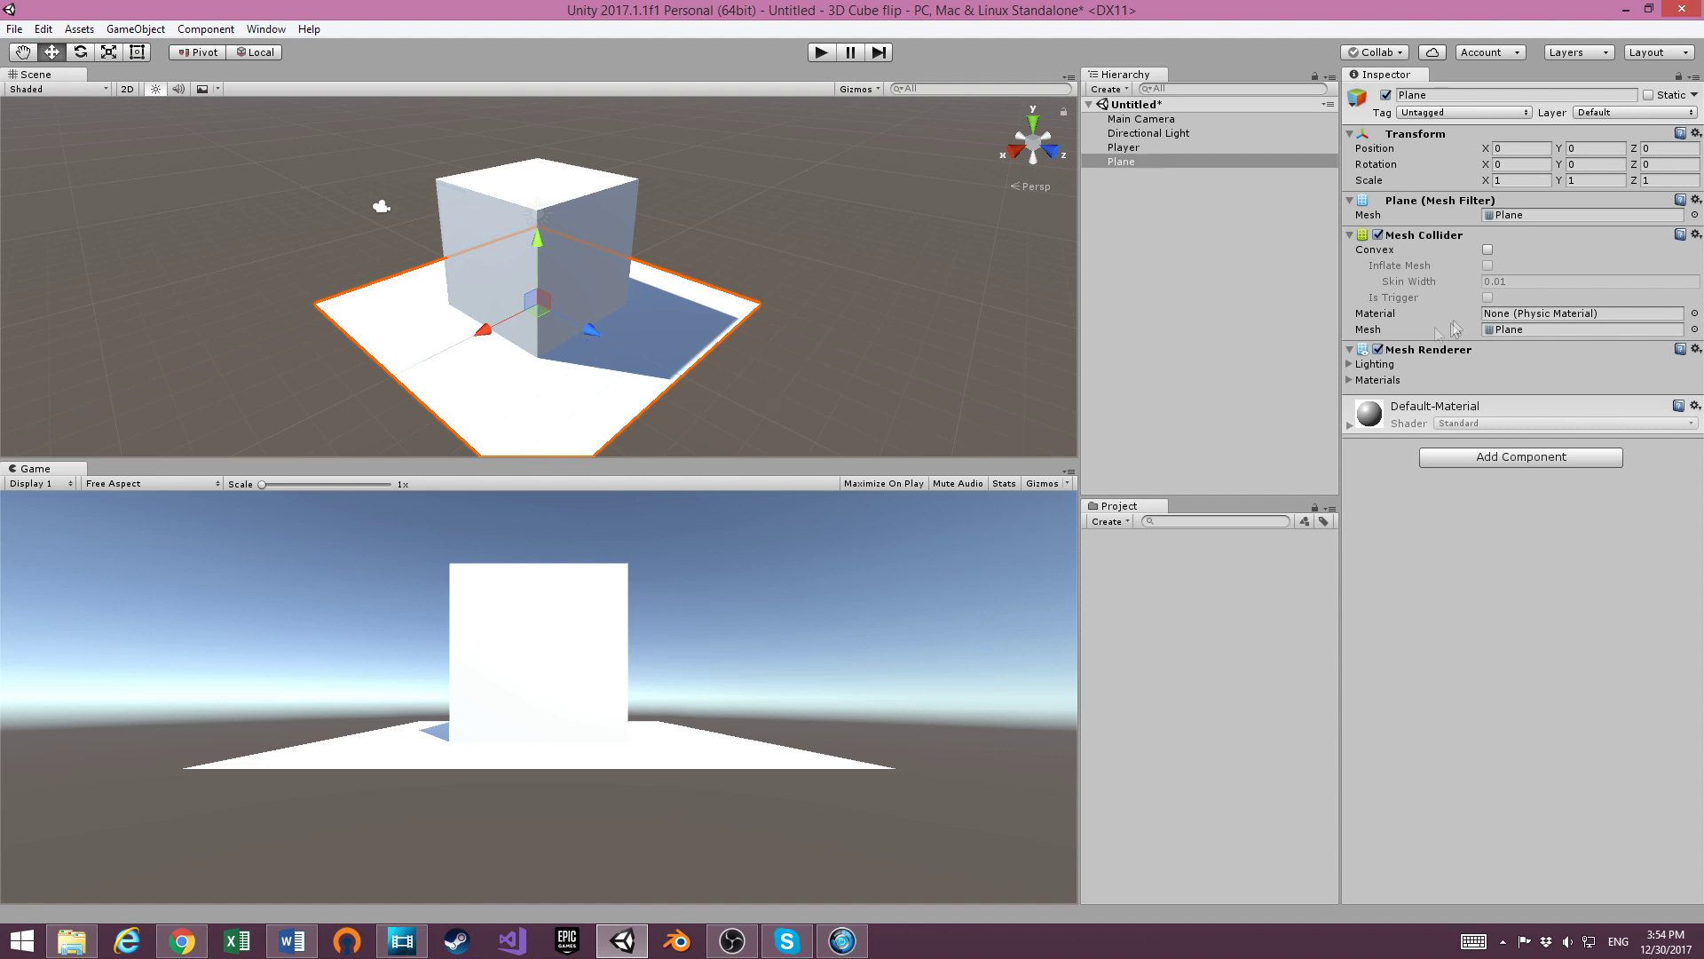
Scale the plane to 10 on X, Y and Z
click(1518, 179)
text(10)
click(1591, 181)
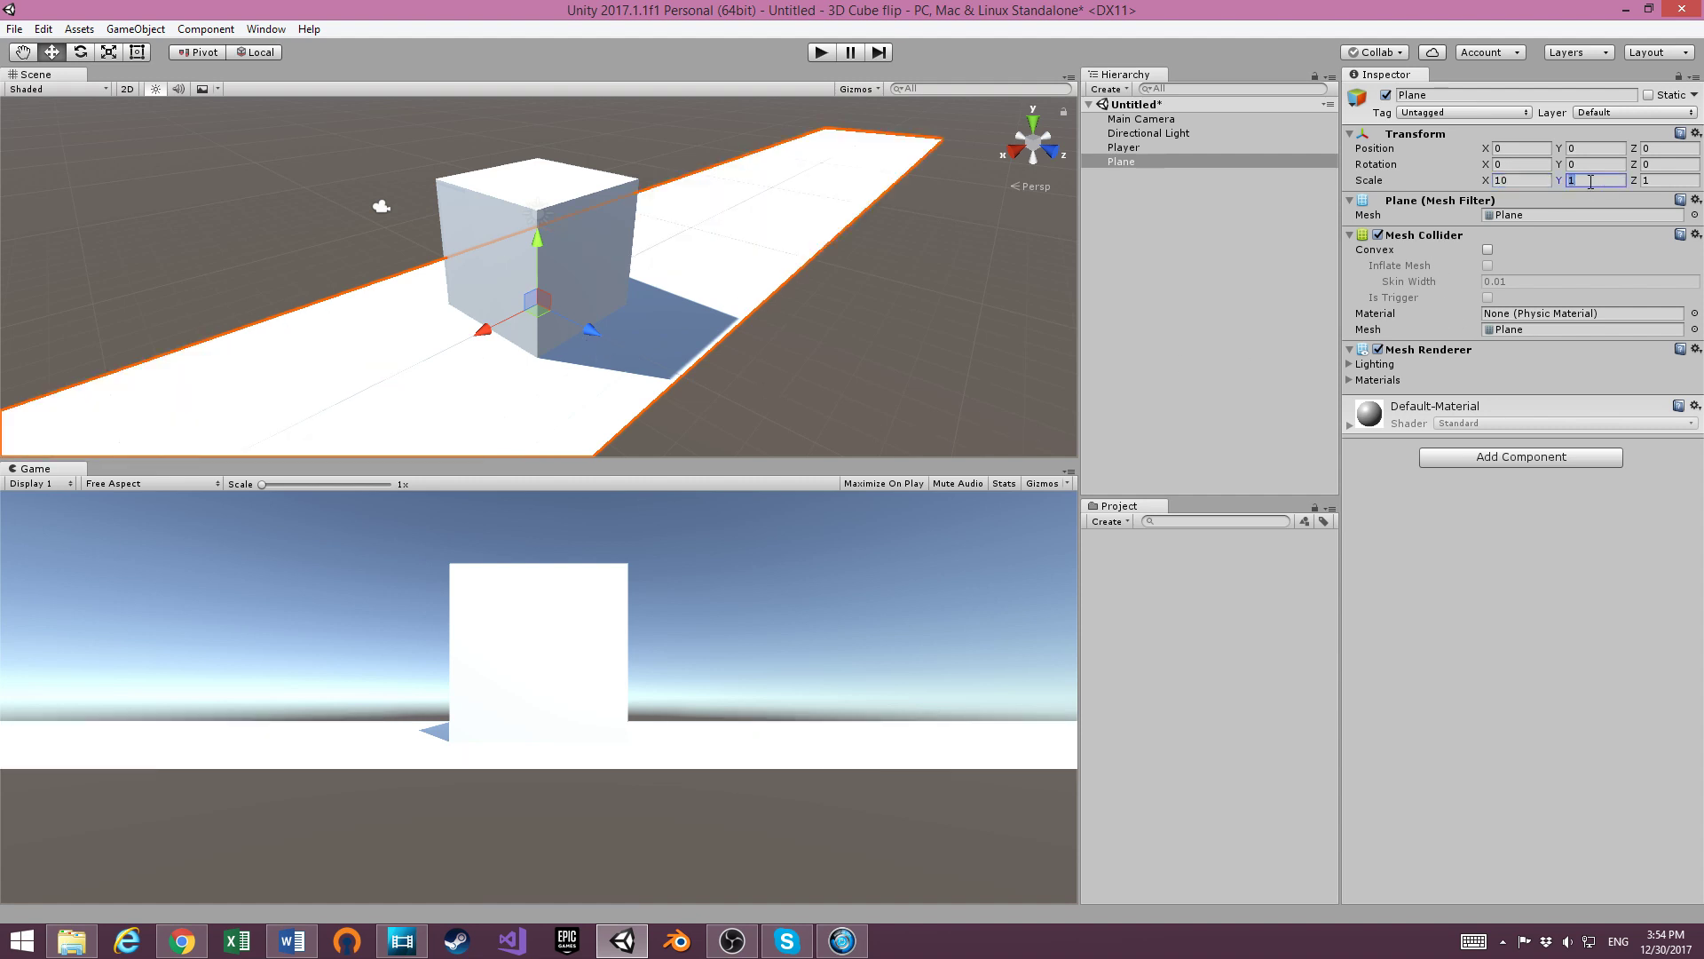
click(1656, 180)
text(10)
scroll(800, 373, down, 2)
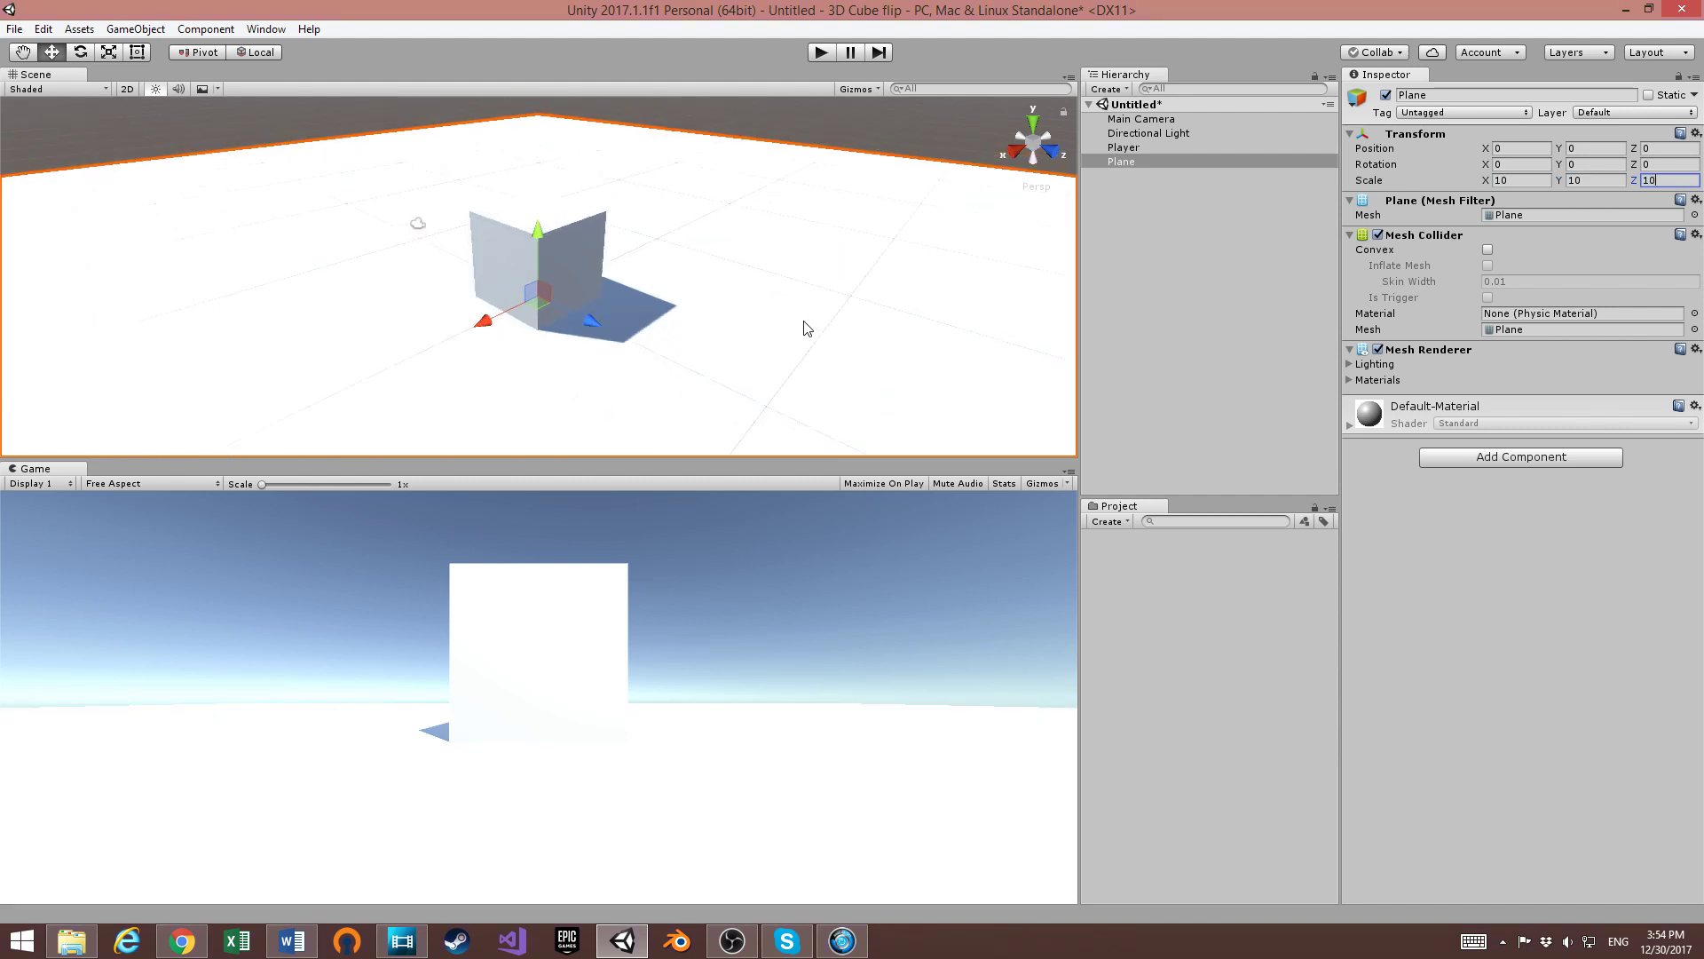
scroll(800, 374, down, 2)
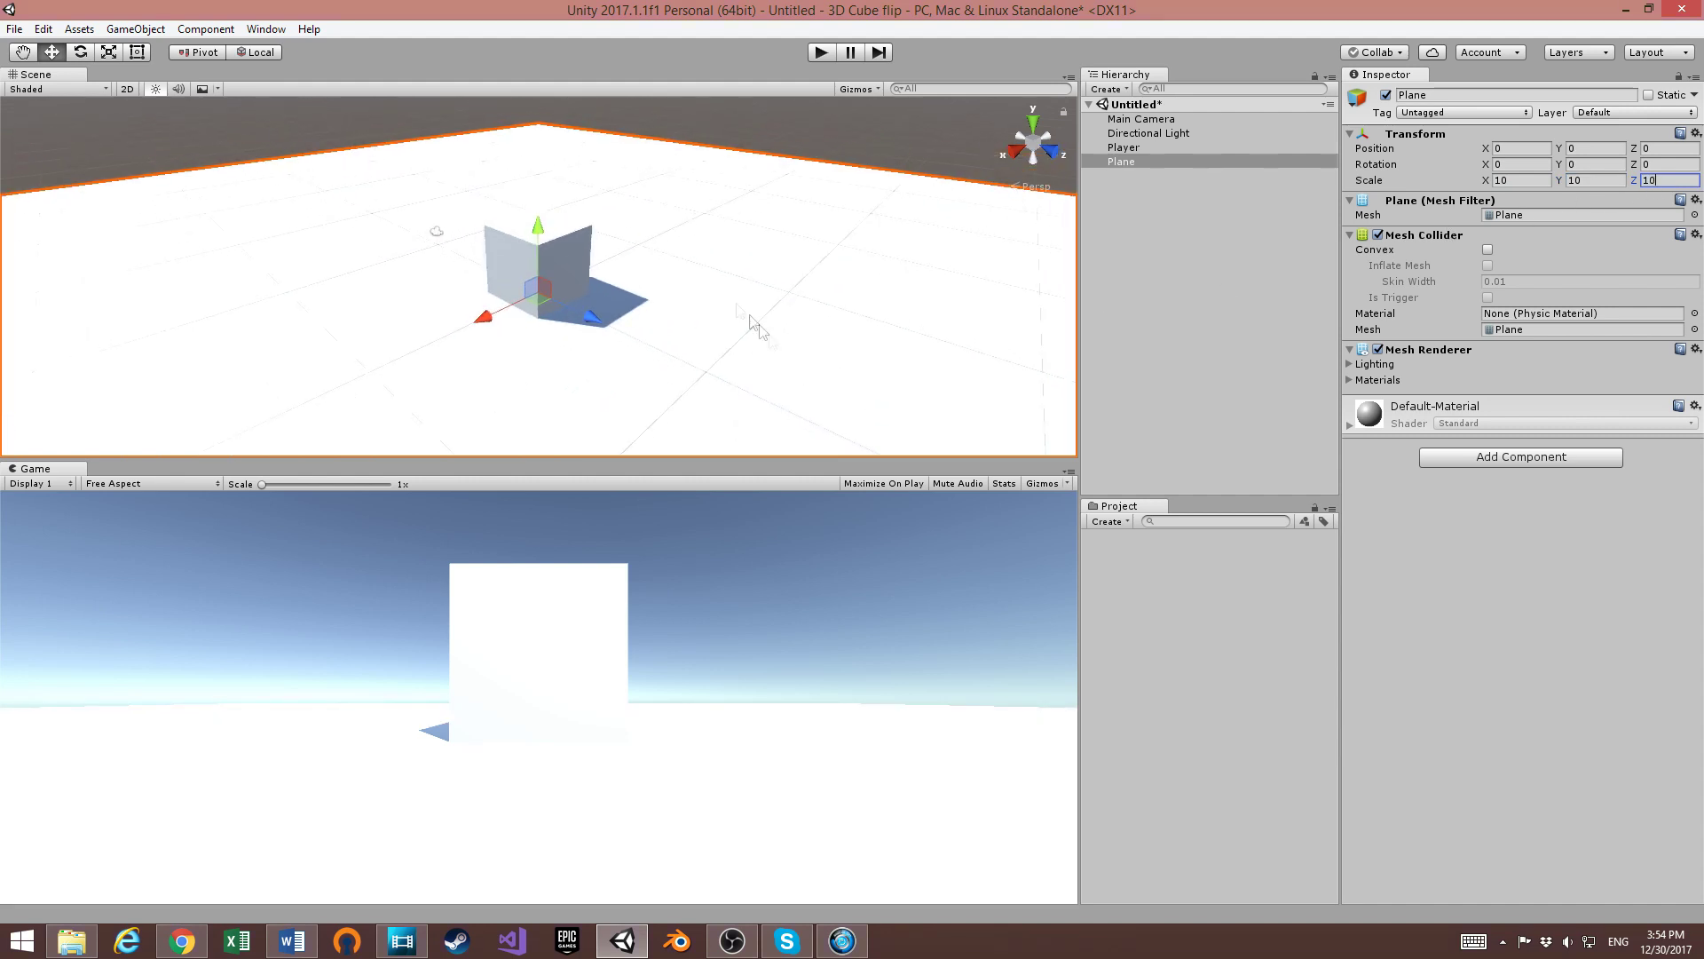
Rename the plane to 'Floor'
right_click(1136, 161)
click(1186, 217)
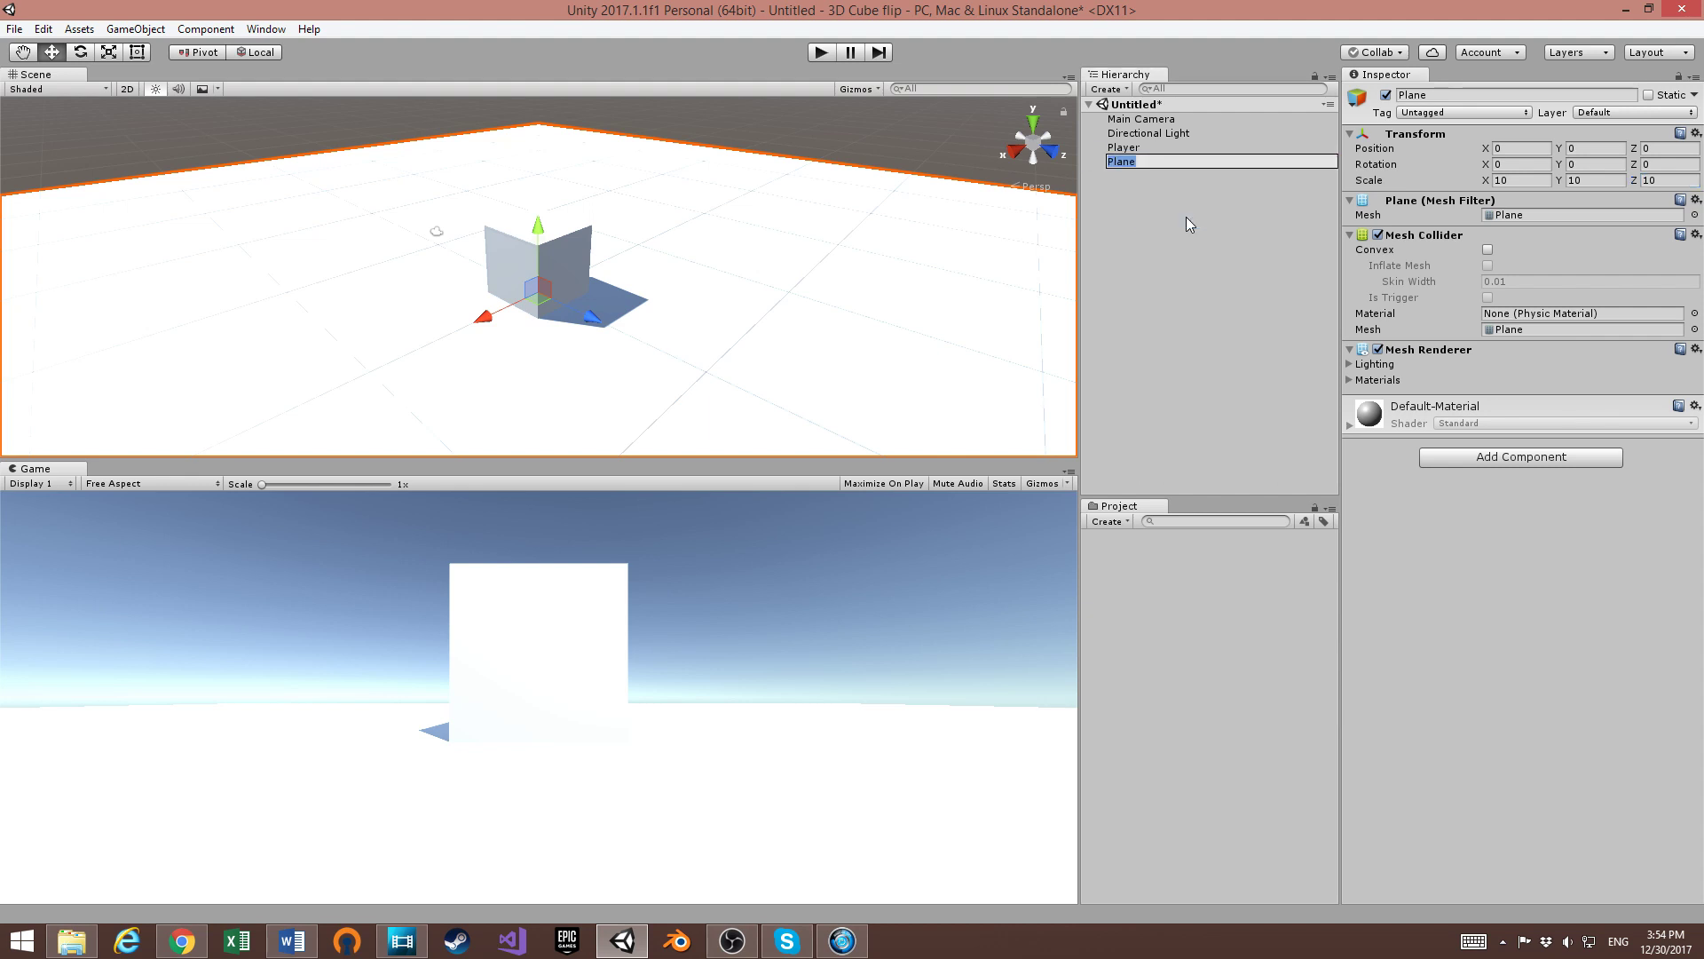
text(Floor)
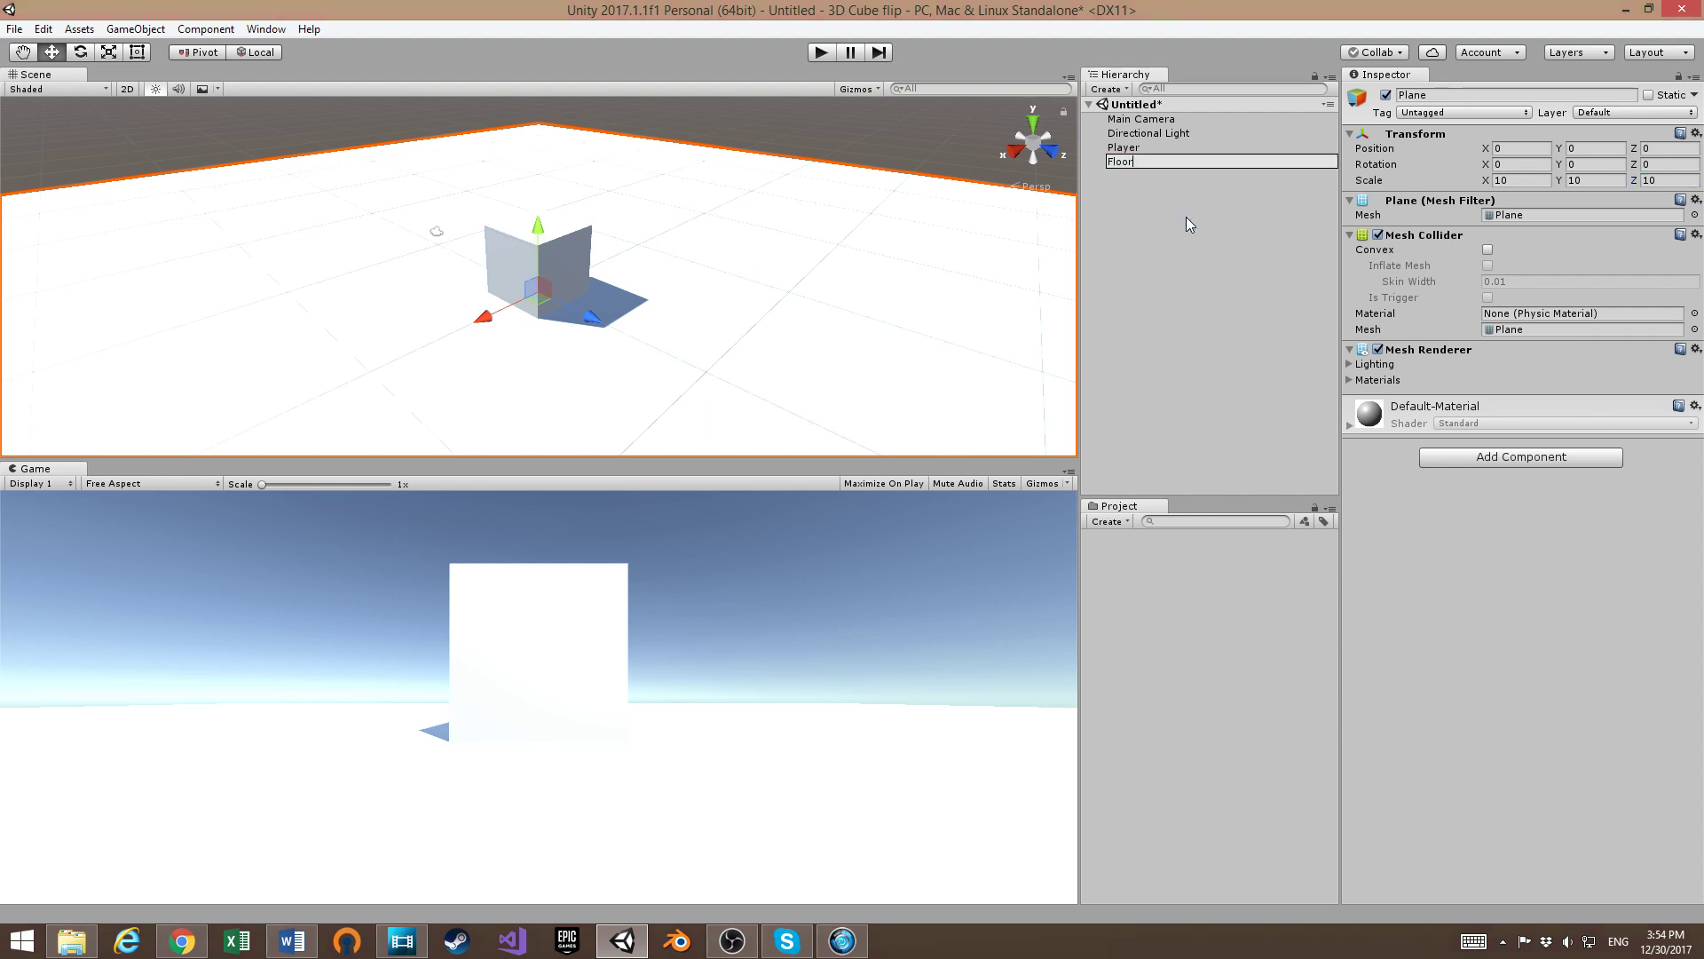
click(1186, 216)
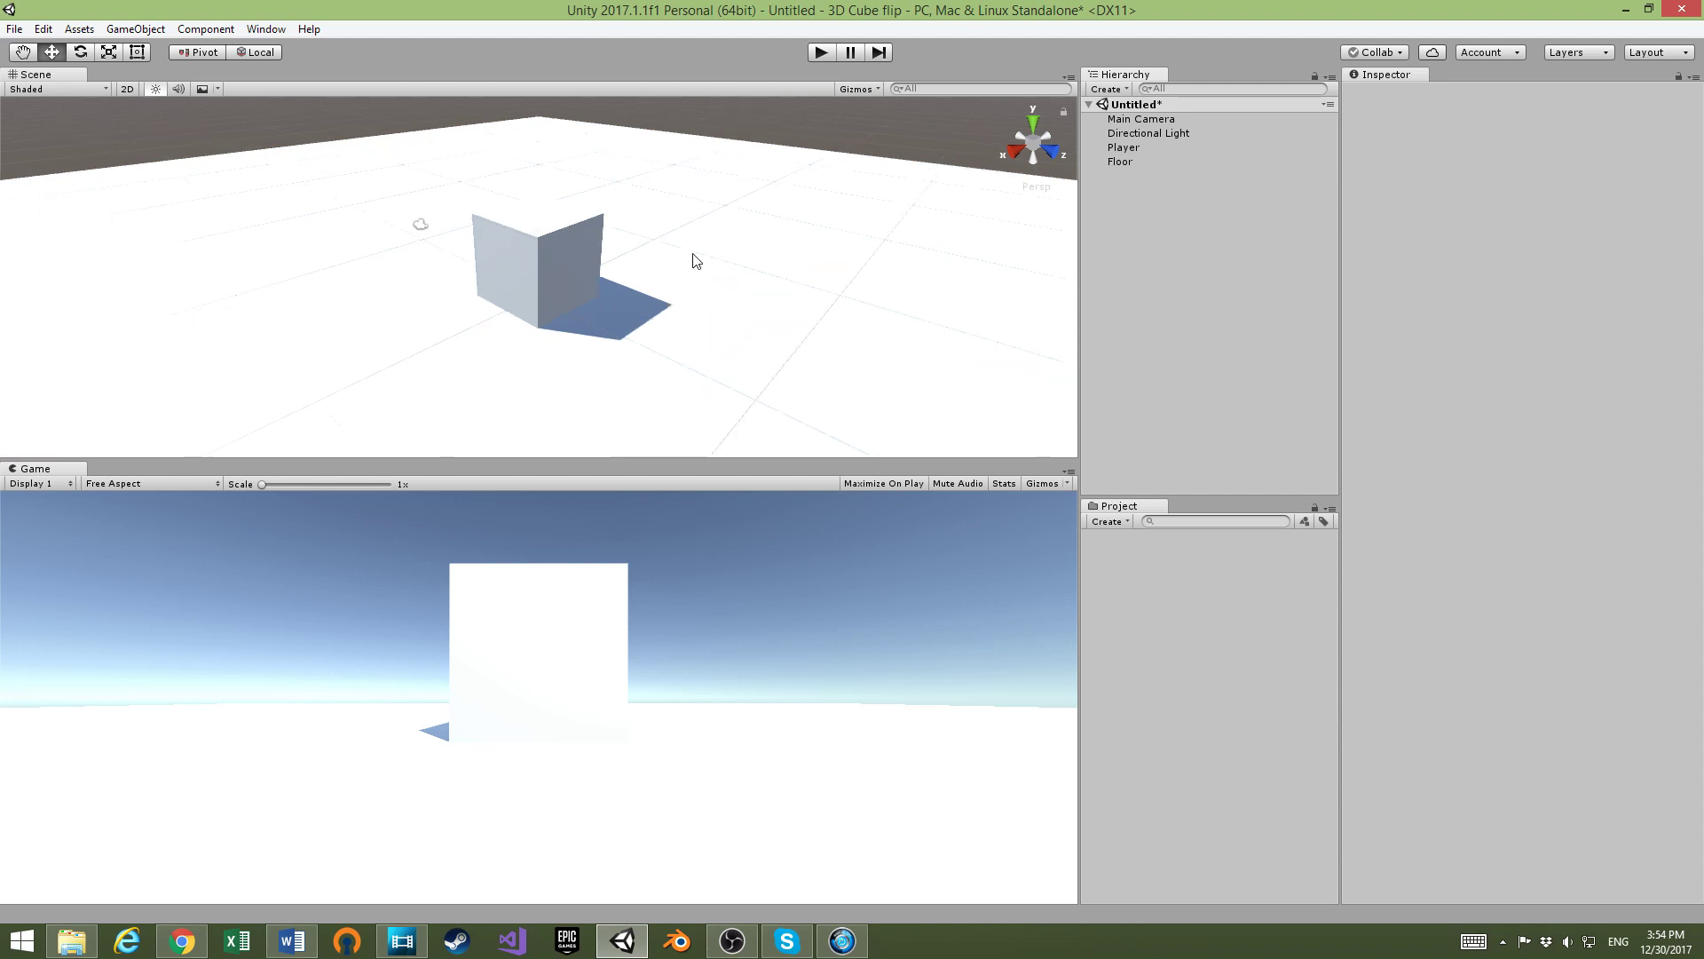
Create an empty GameObject and rename it 'Center'
scroll(695, 260, up, 3)
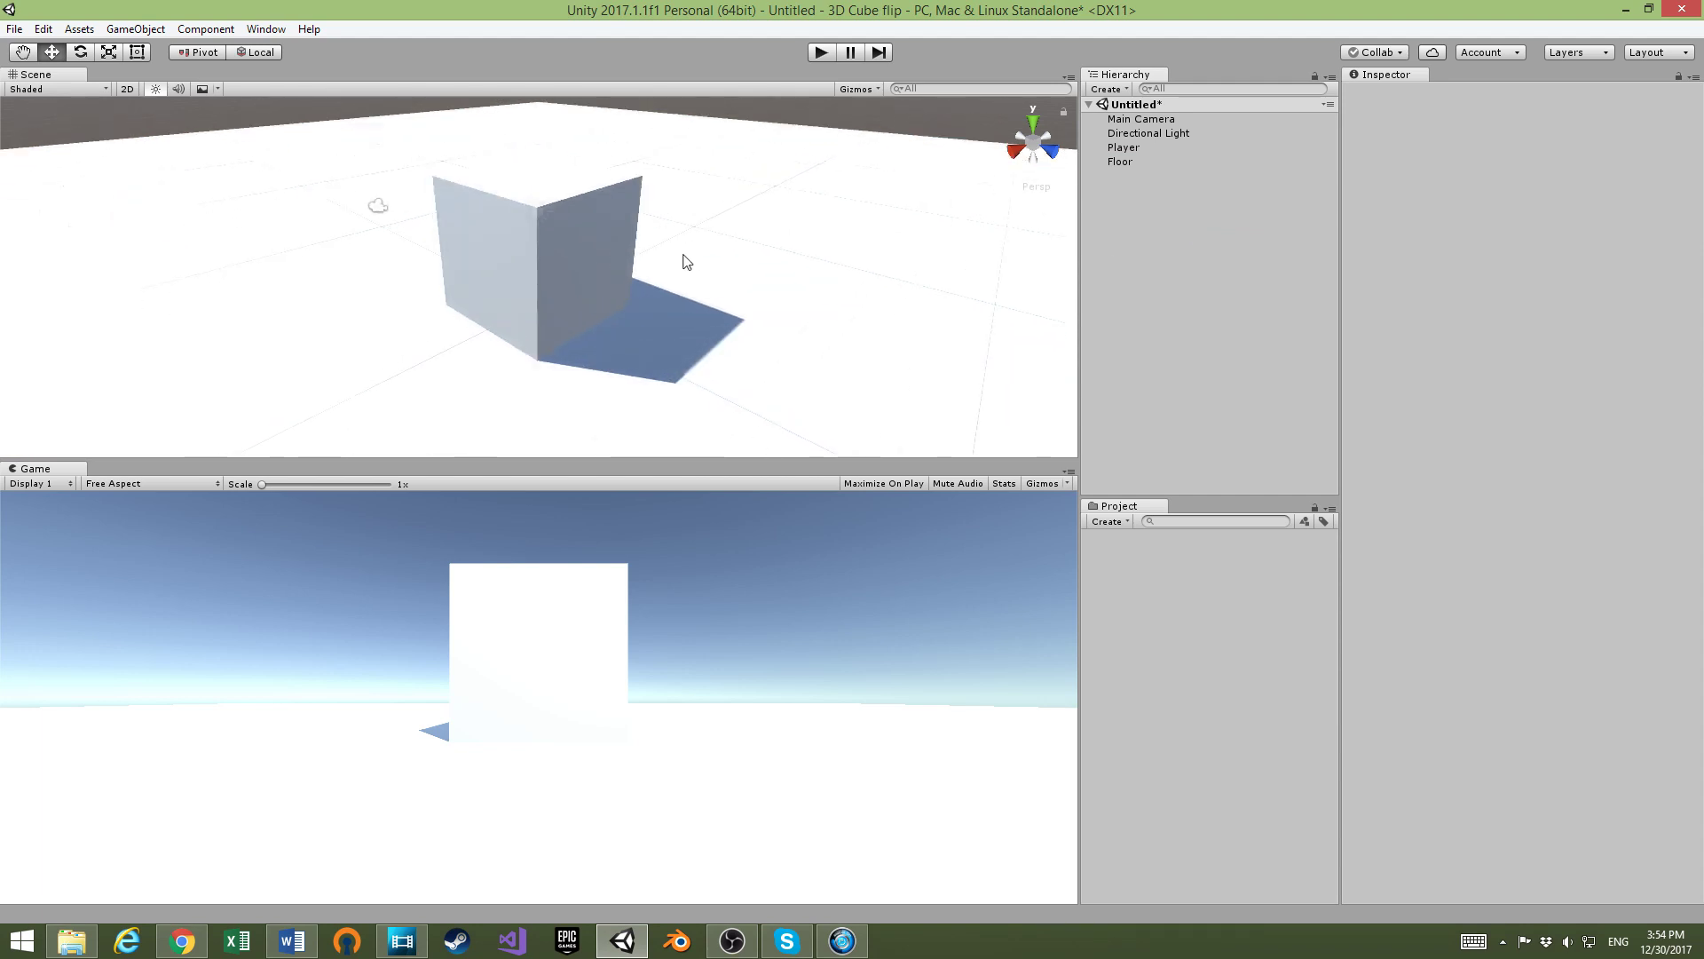
click(116, 34)
mouse_move(54, 88)
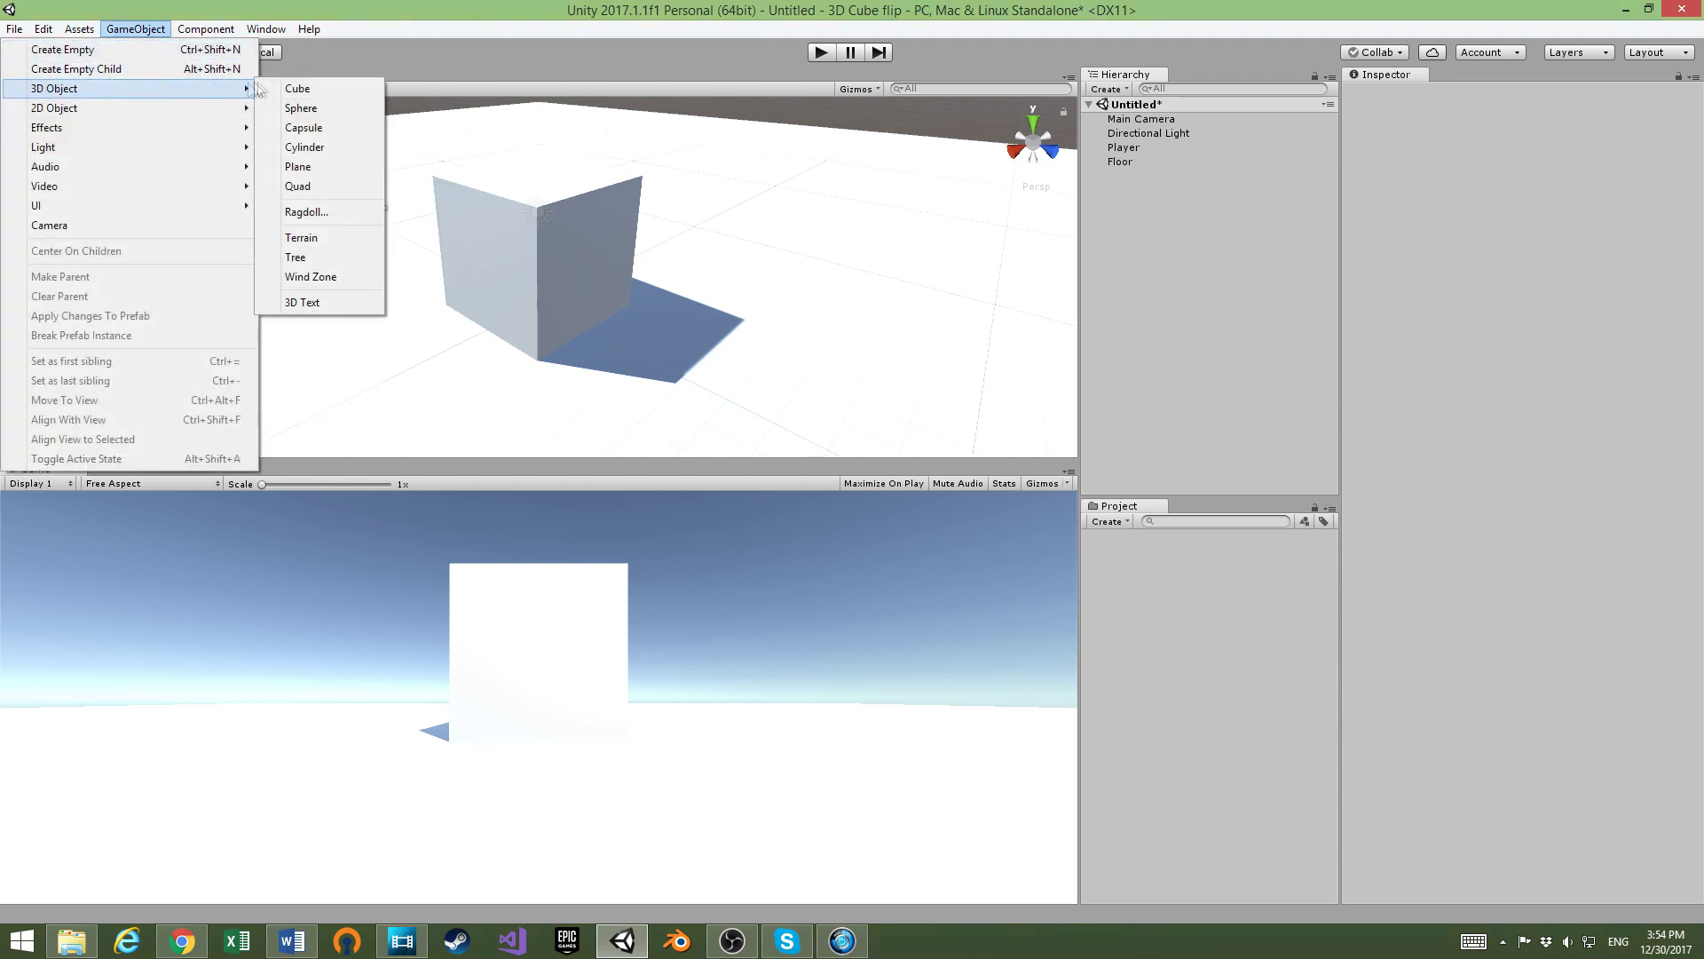
click(142, 49)
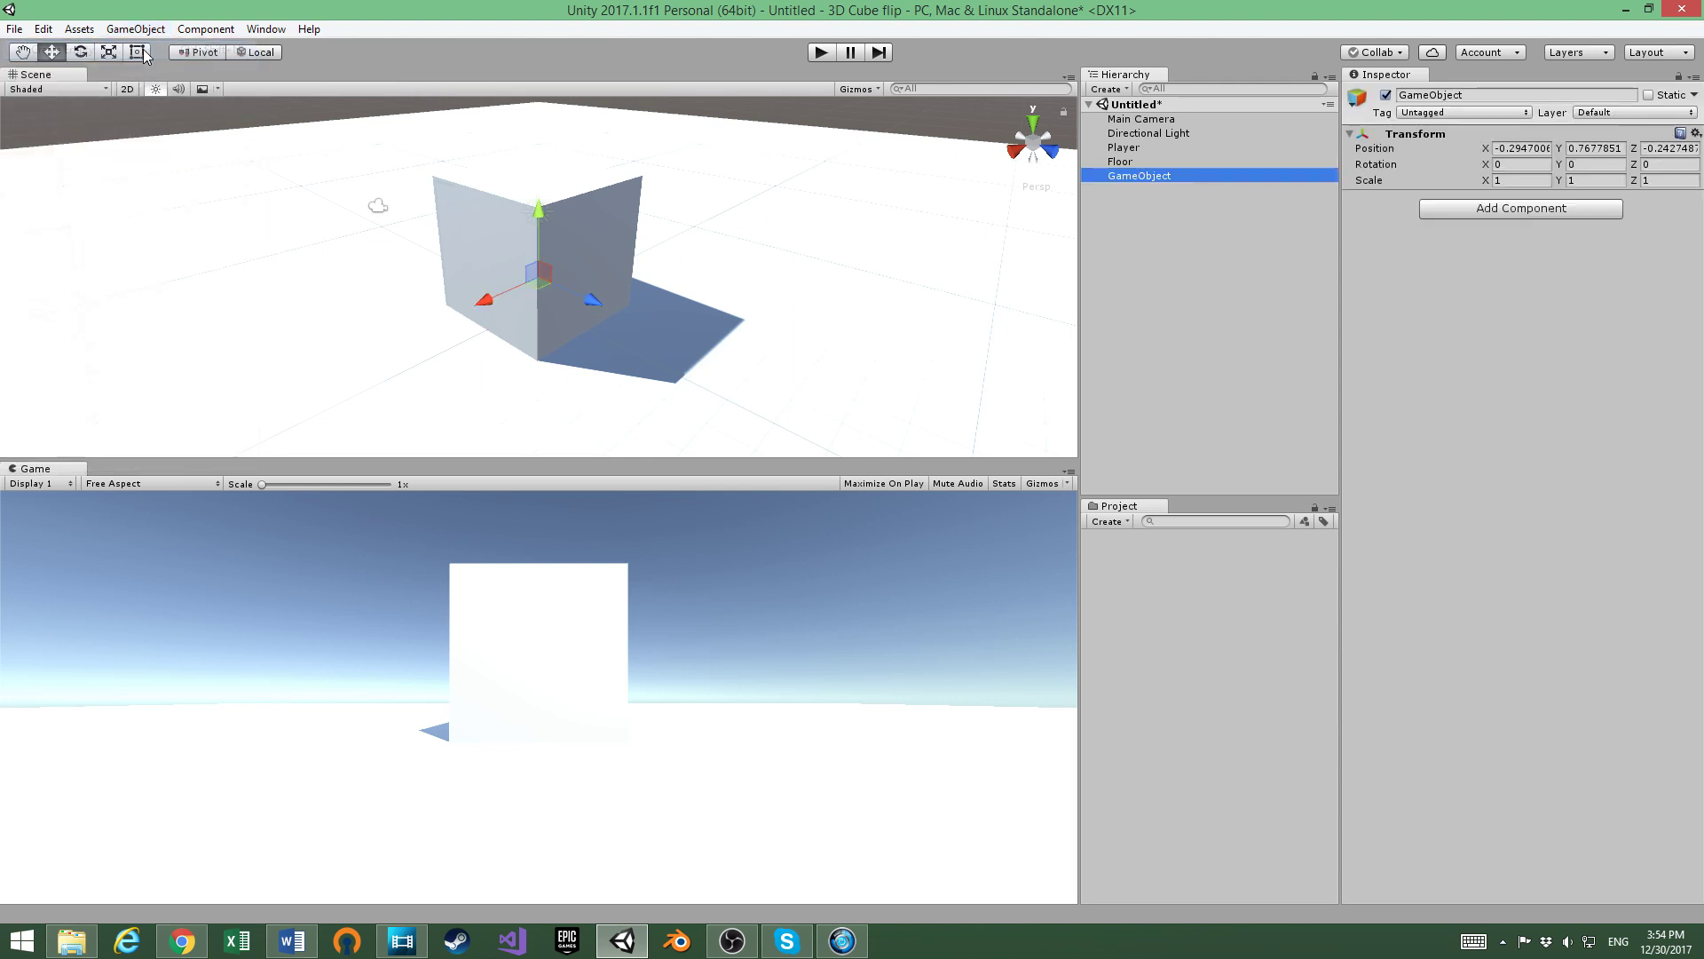
right_click(1151, 172)
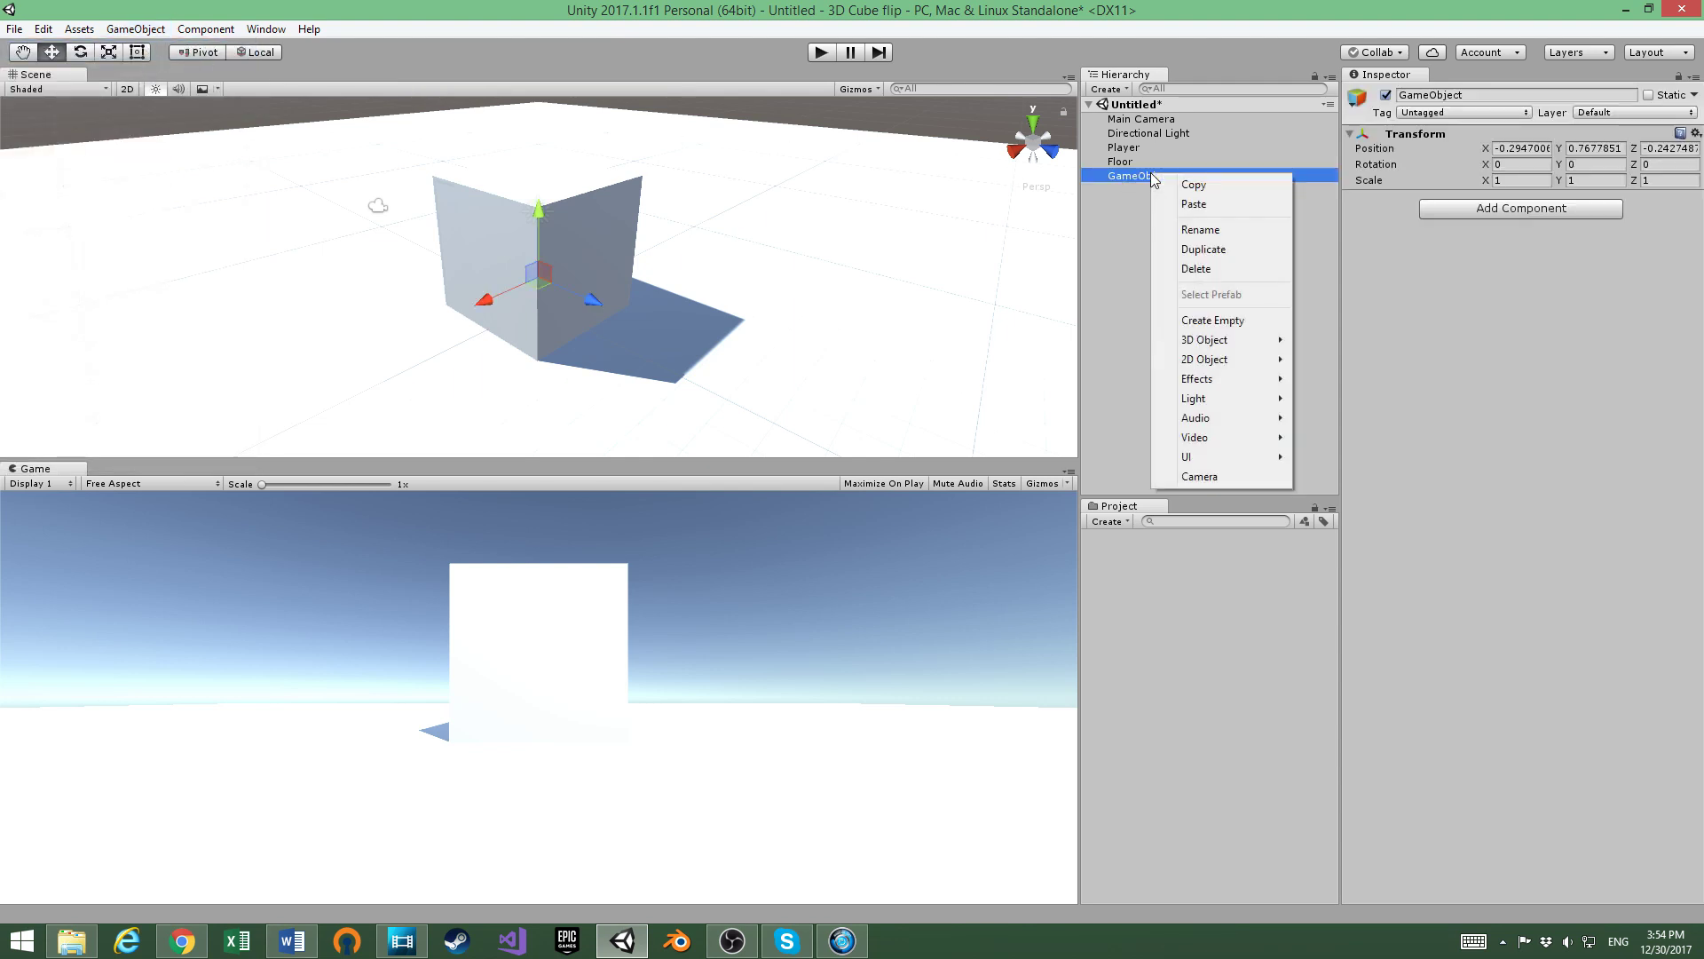
click(1214, 231)
text(Center)
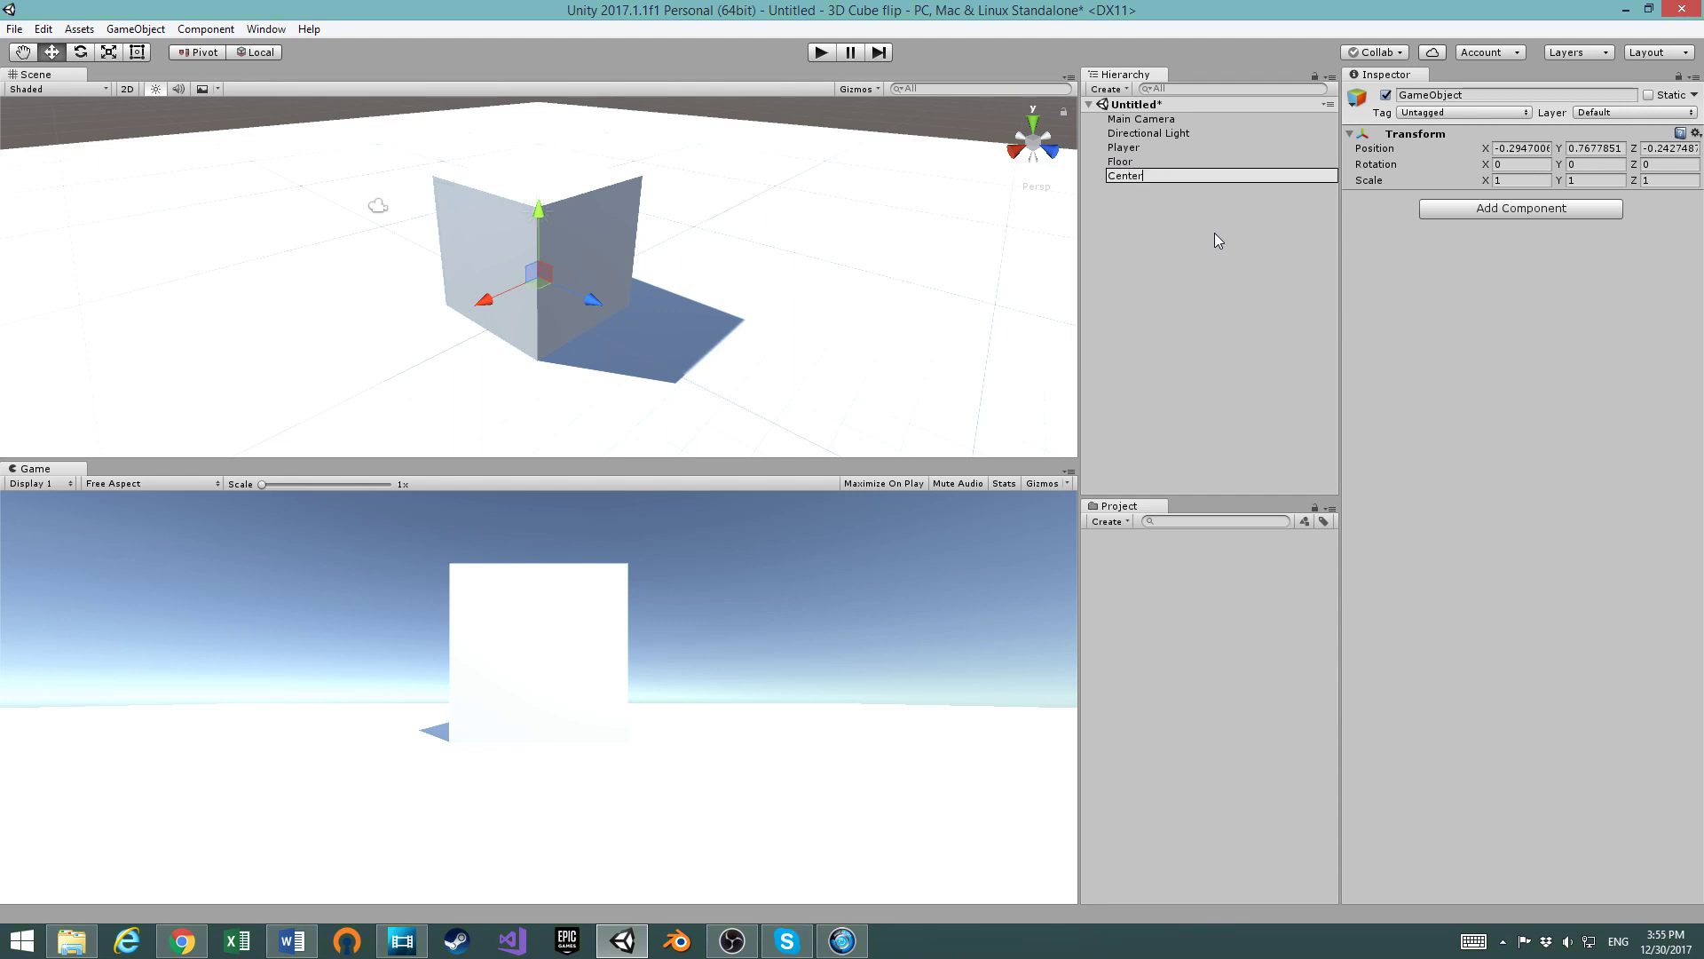
click(1214, 232)
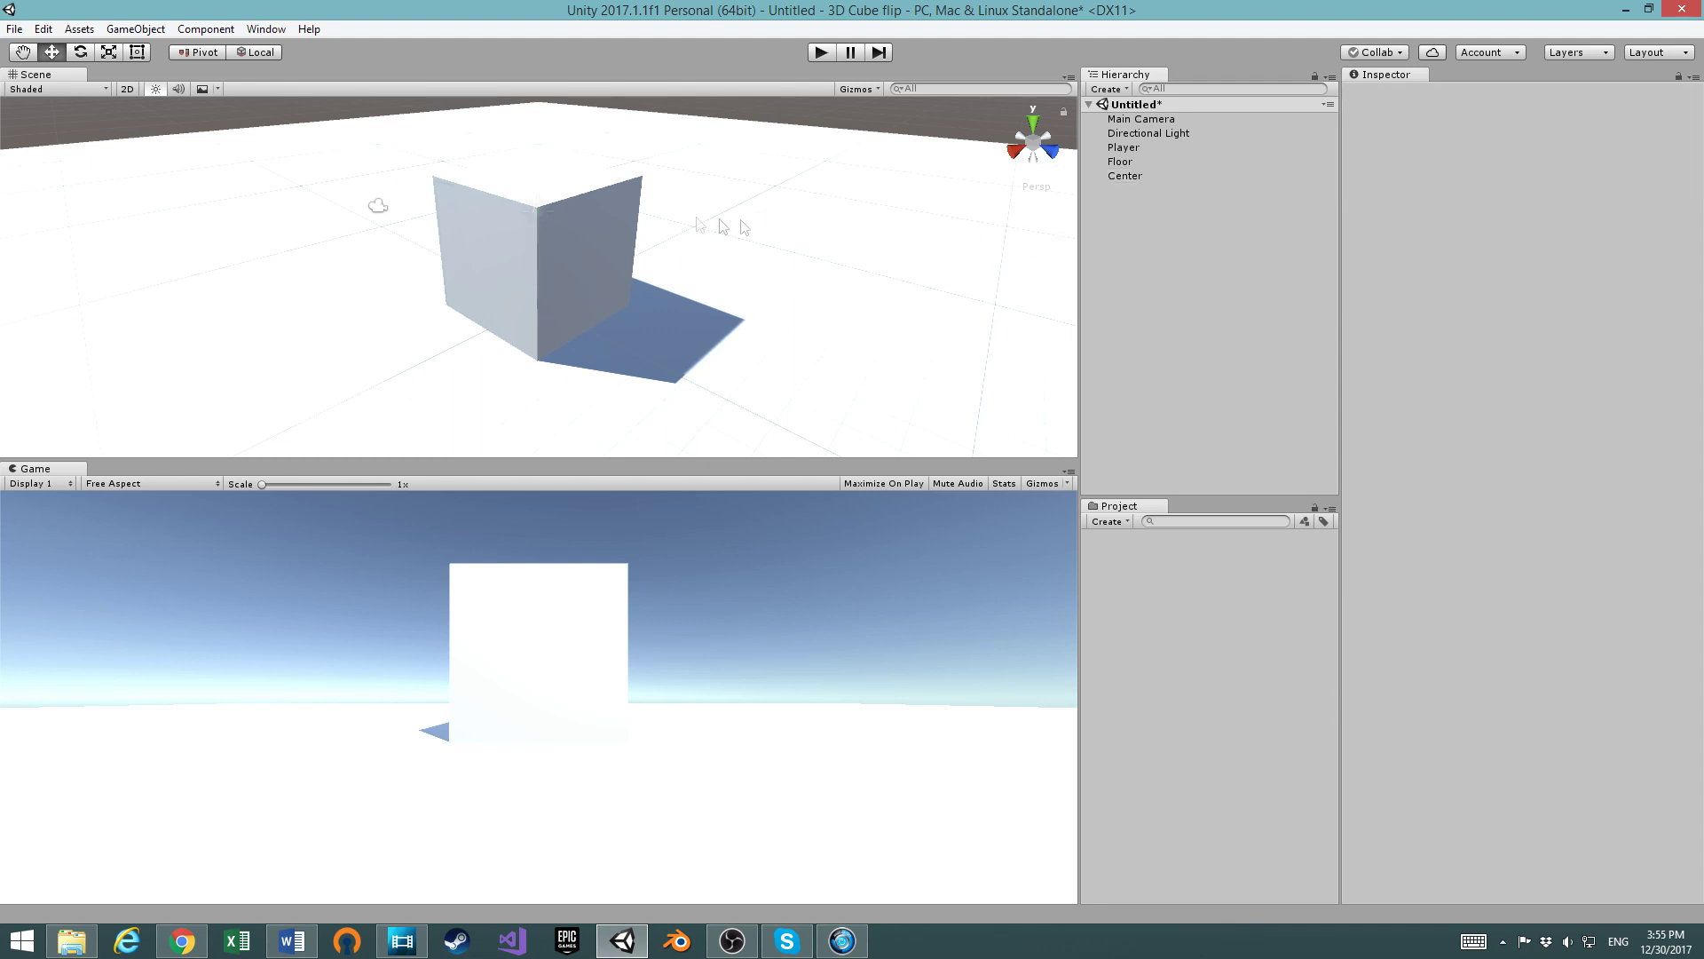
Set Center's position to X 0, Y 2, Z 0
click(1123, 178)
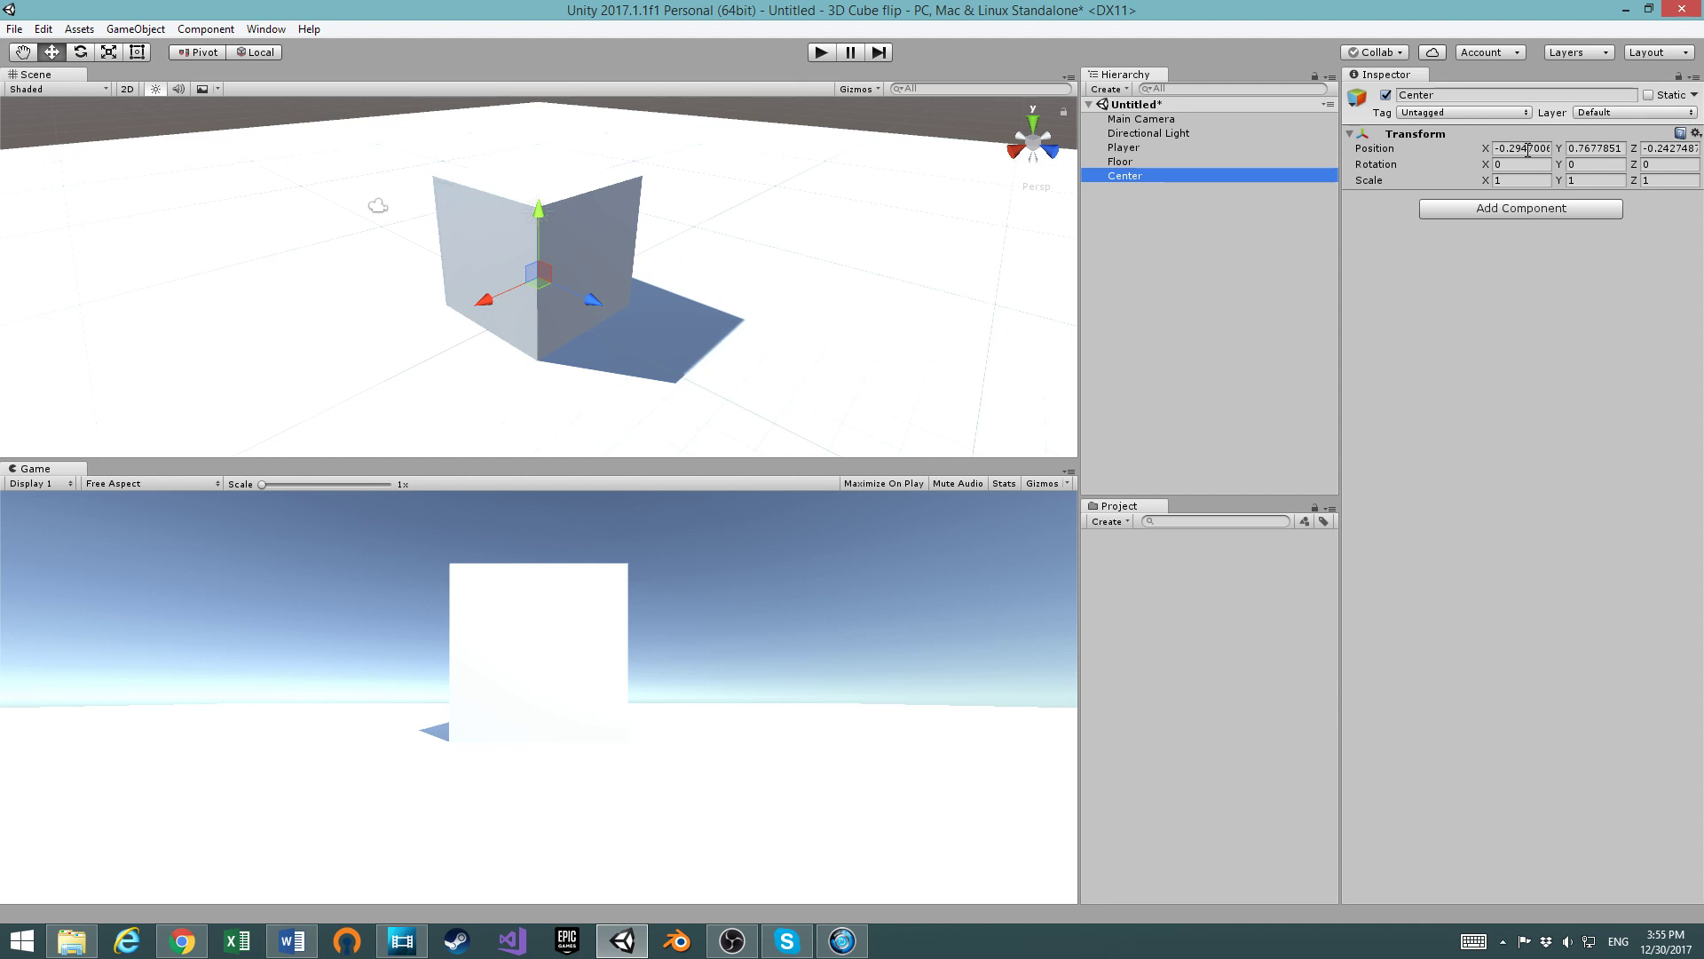
click(1528, 150)
text(0)
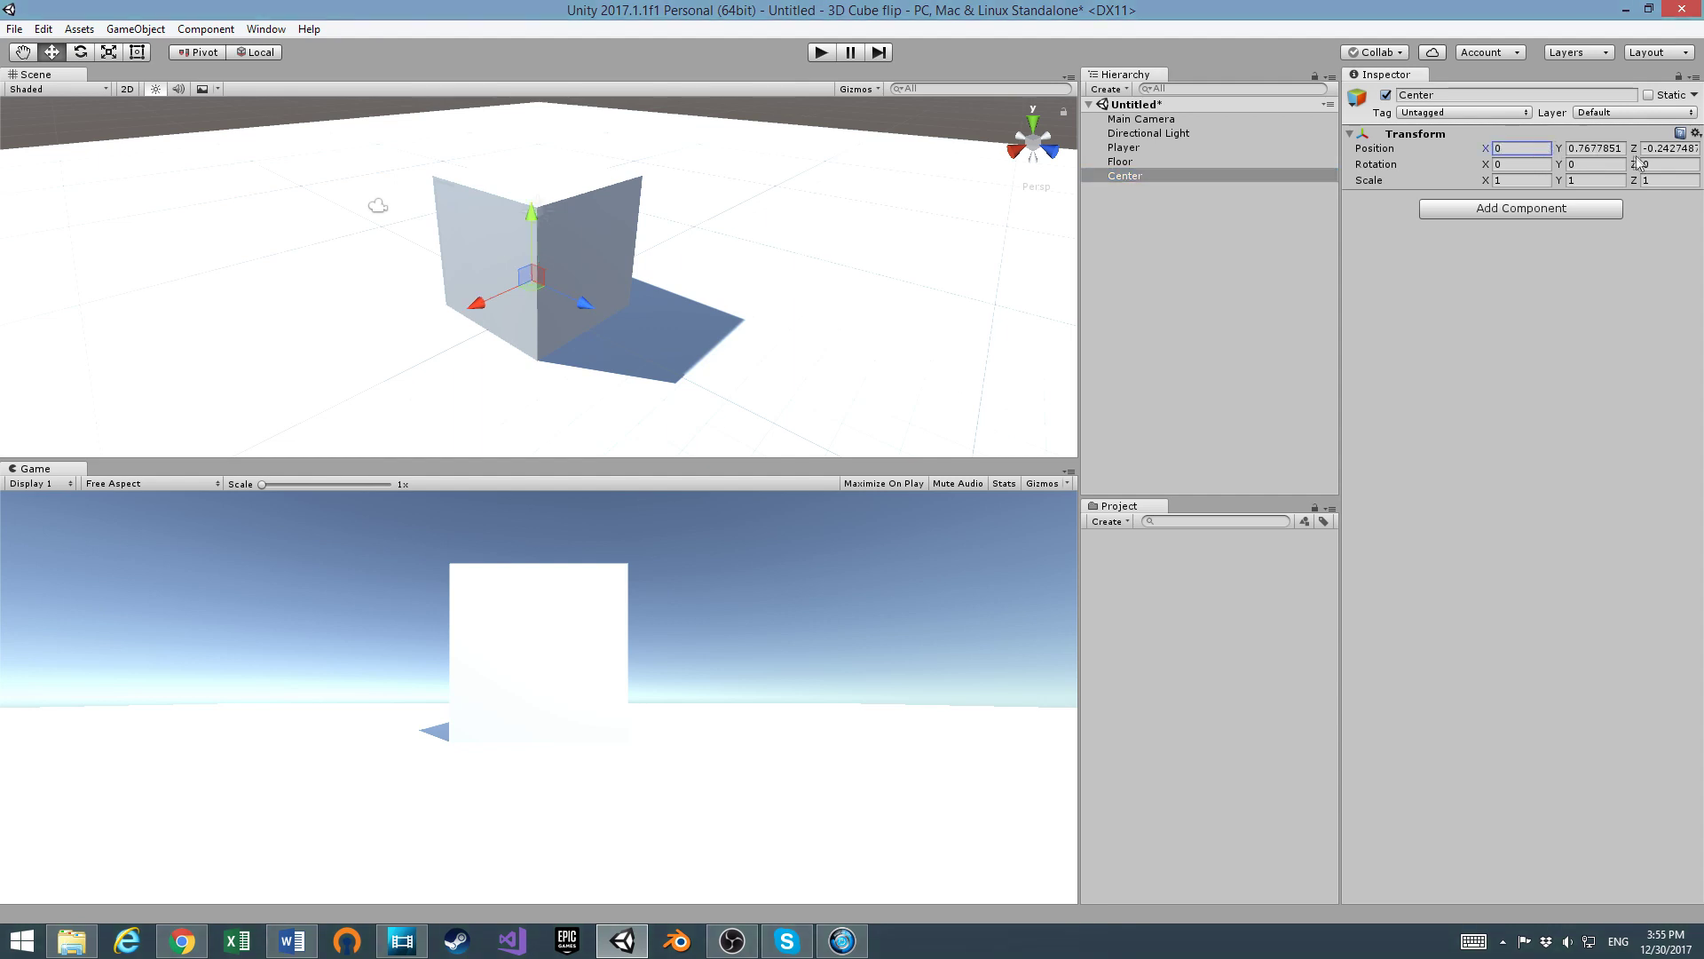
click(1596, 148)
text(0)
click(1669, 148)
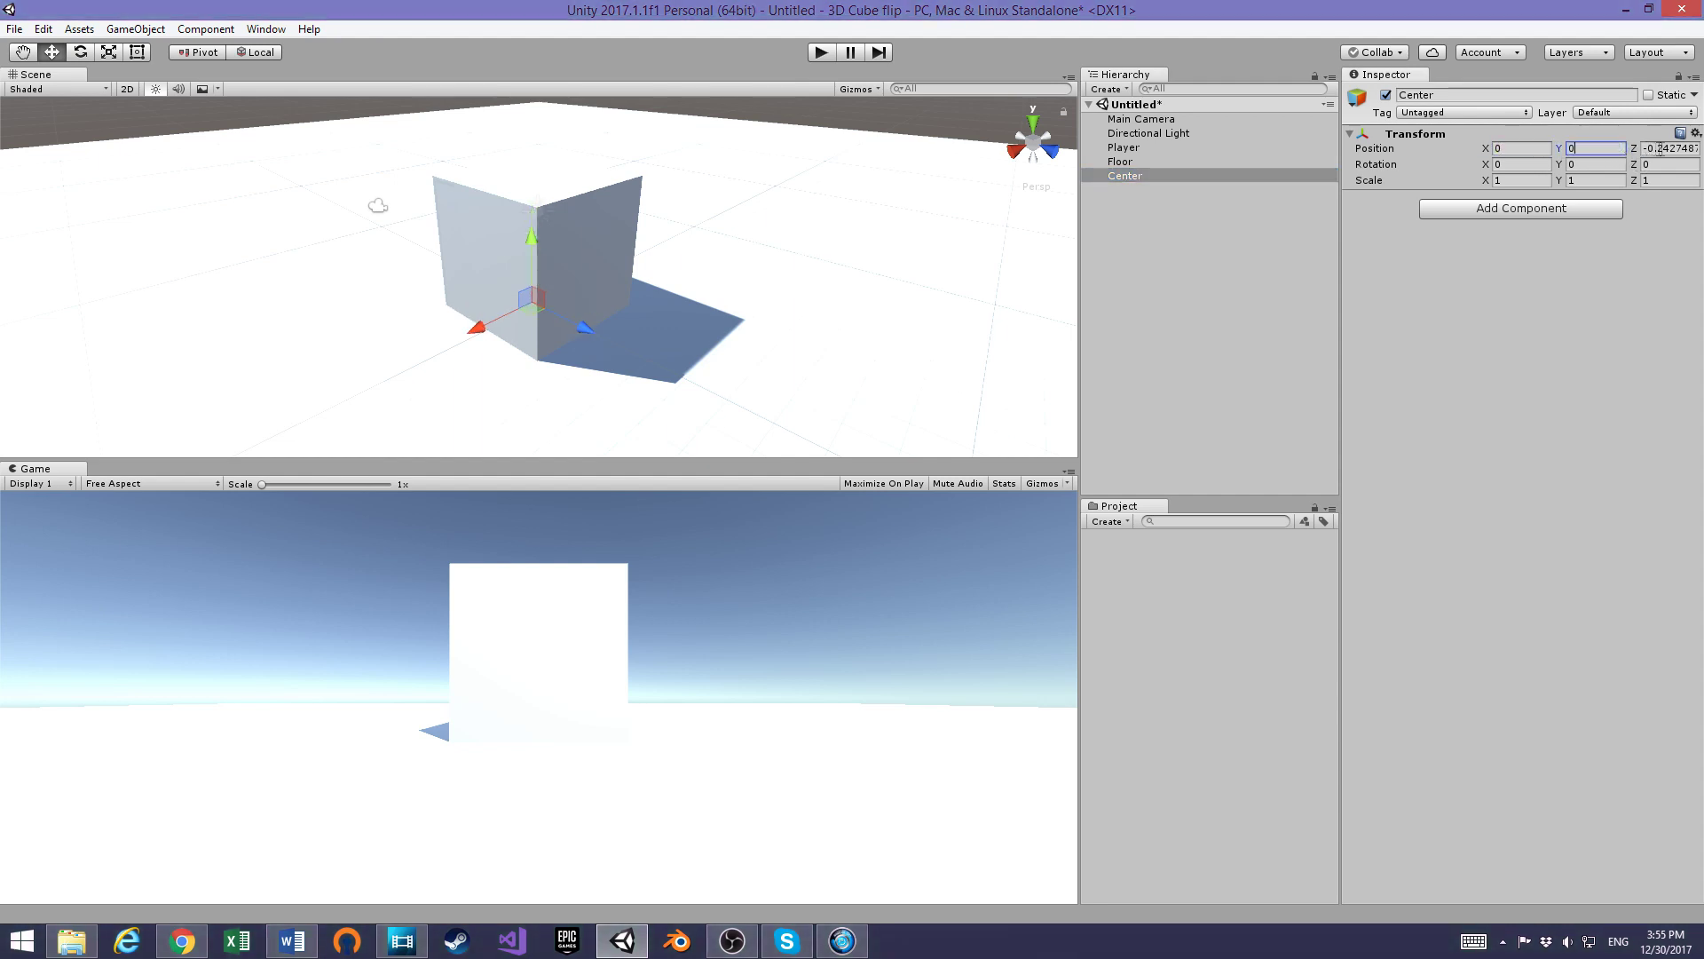
text(0)
click(1588, 149)
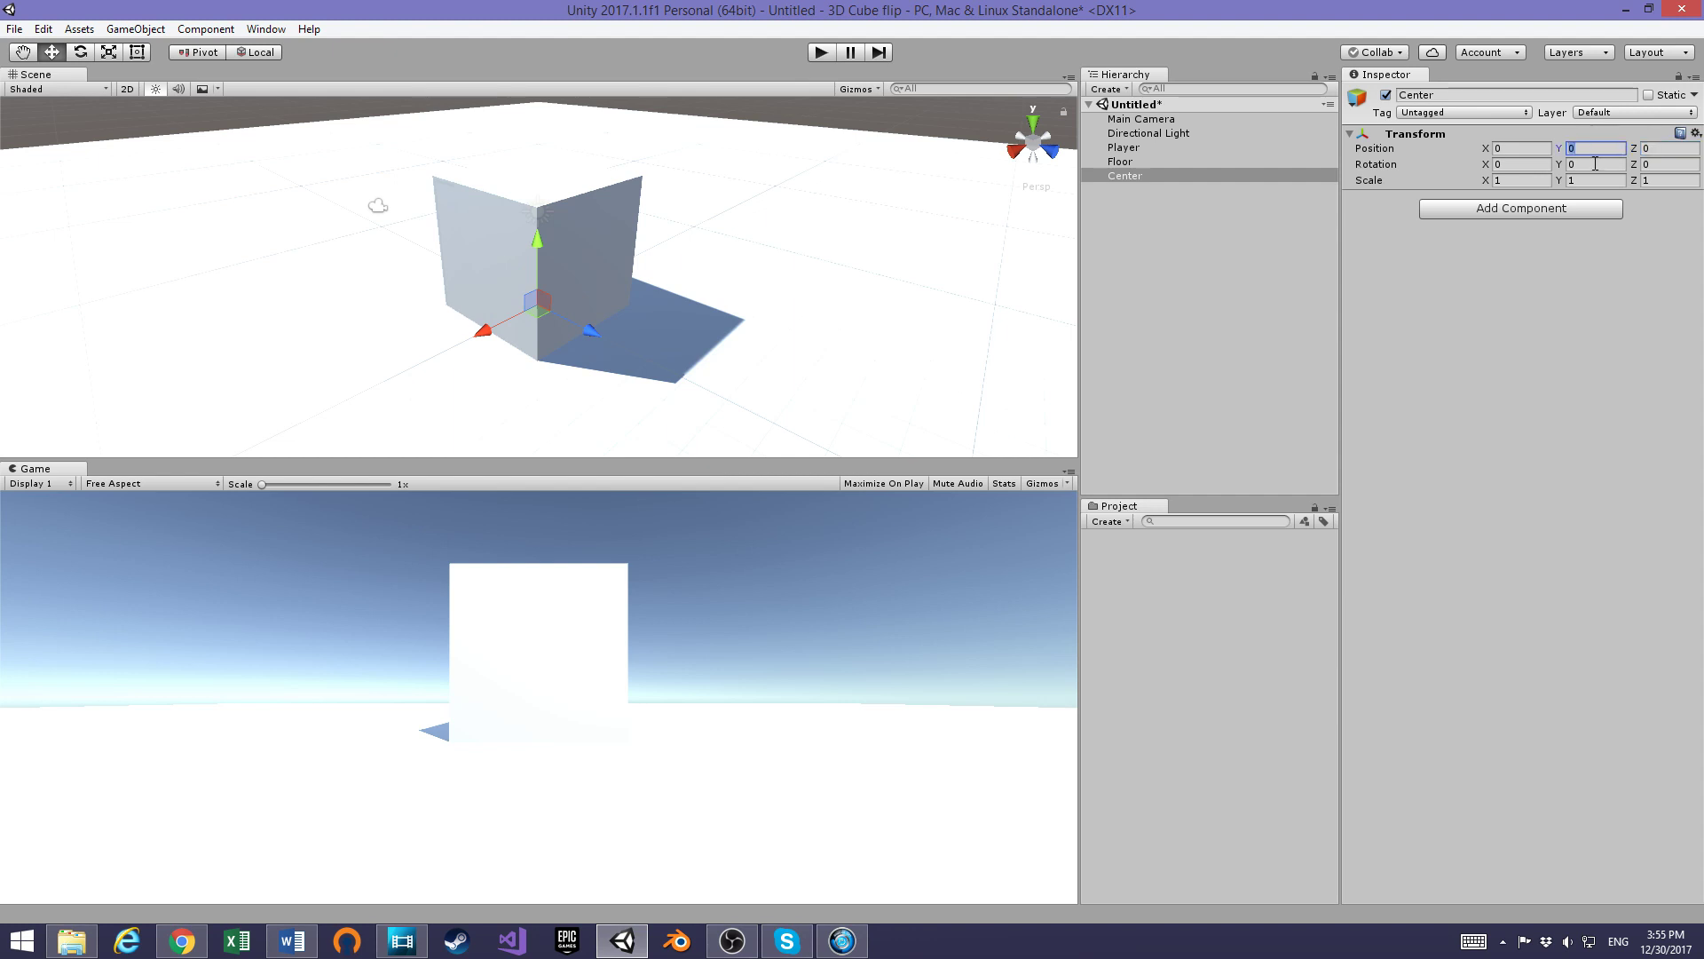
text(2)
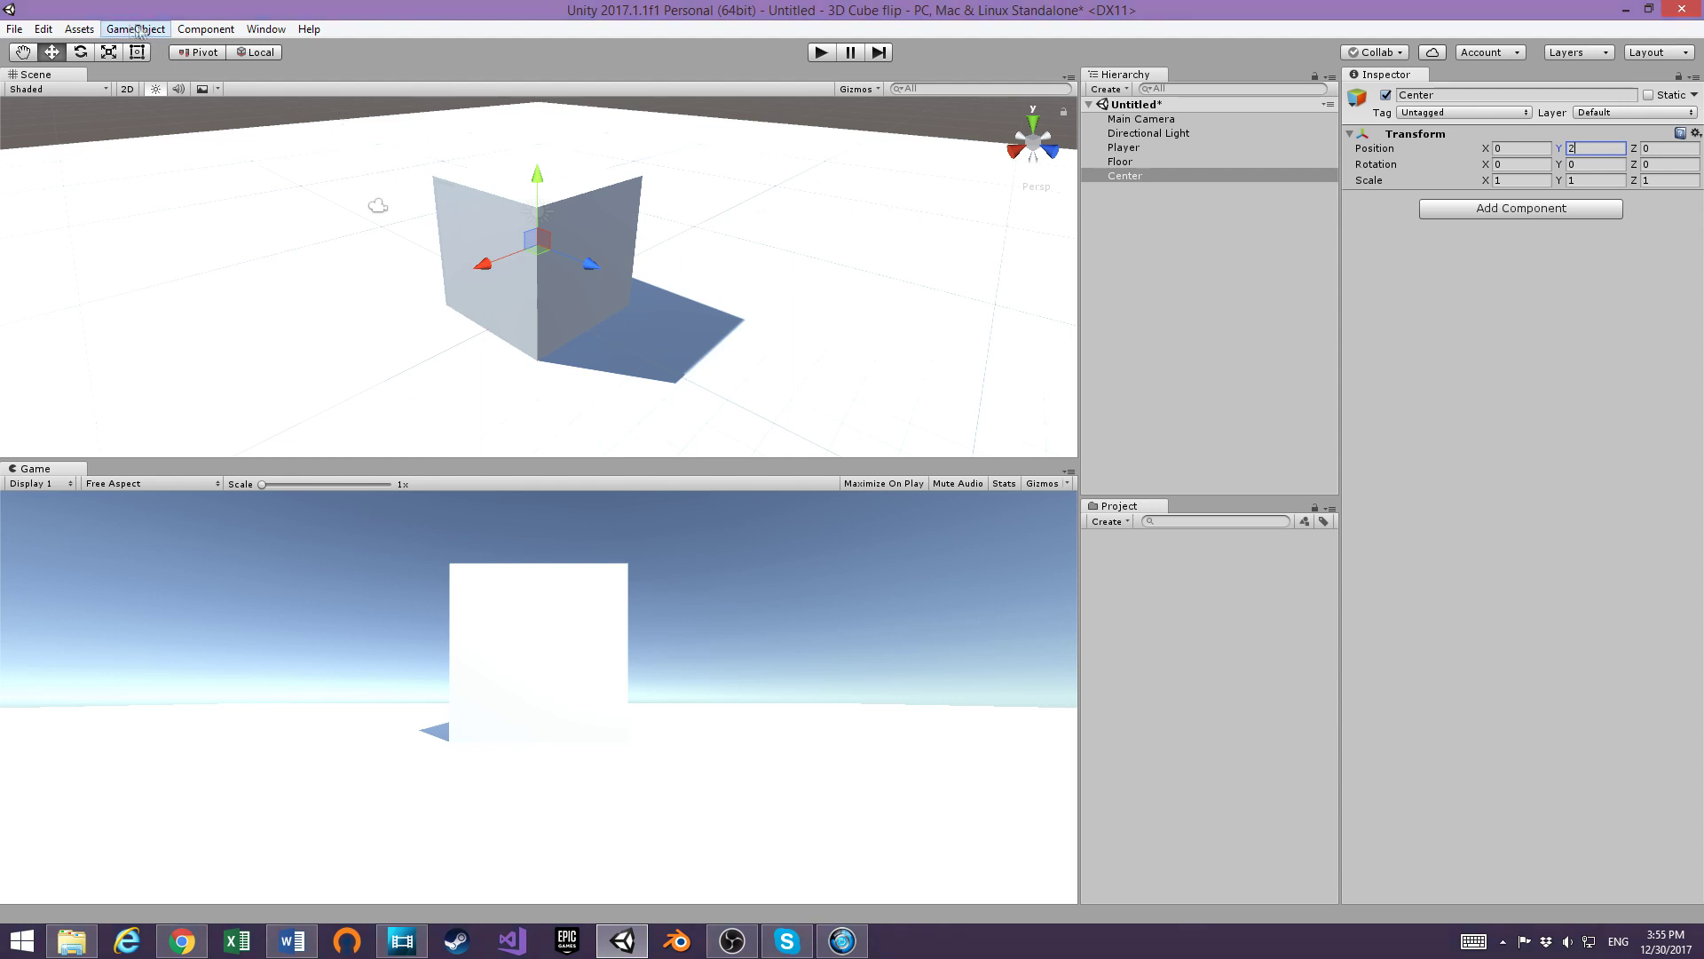
Duplicate Center and rename the copy 'Right'
click(1126, 179)
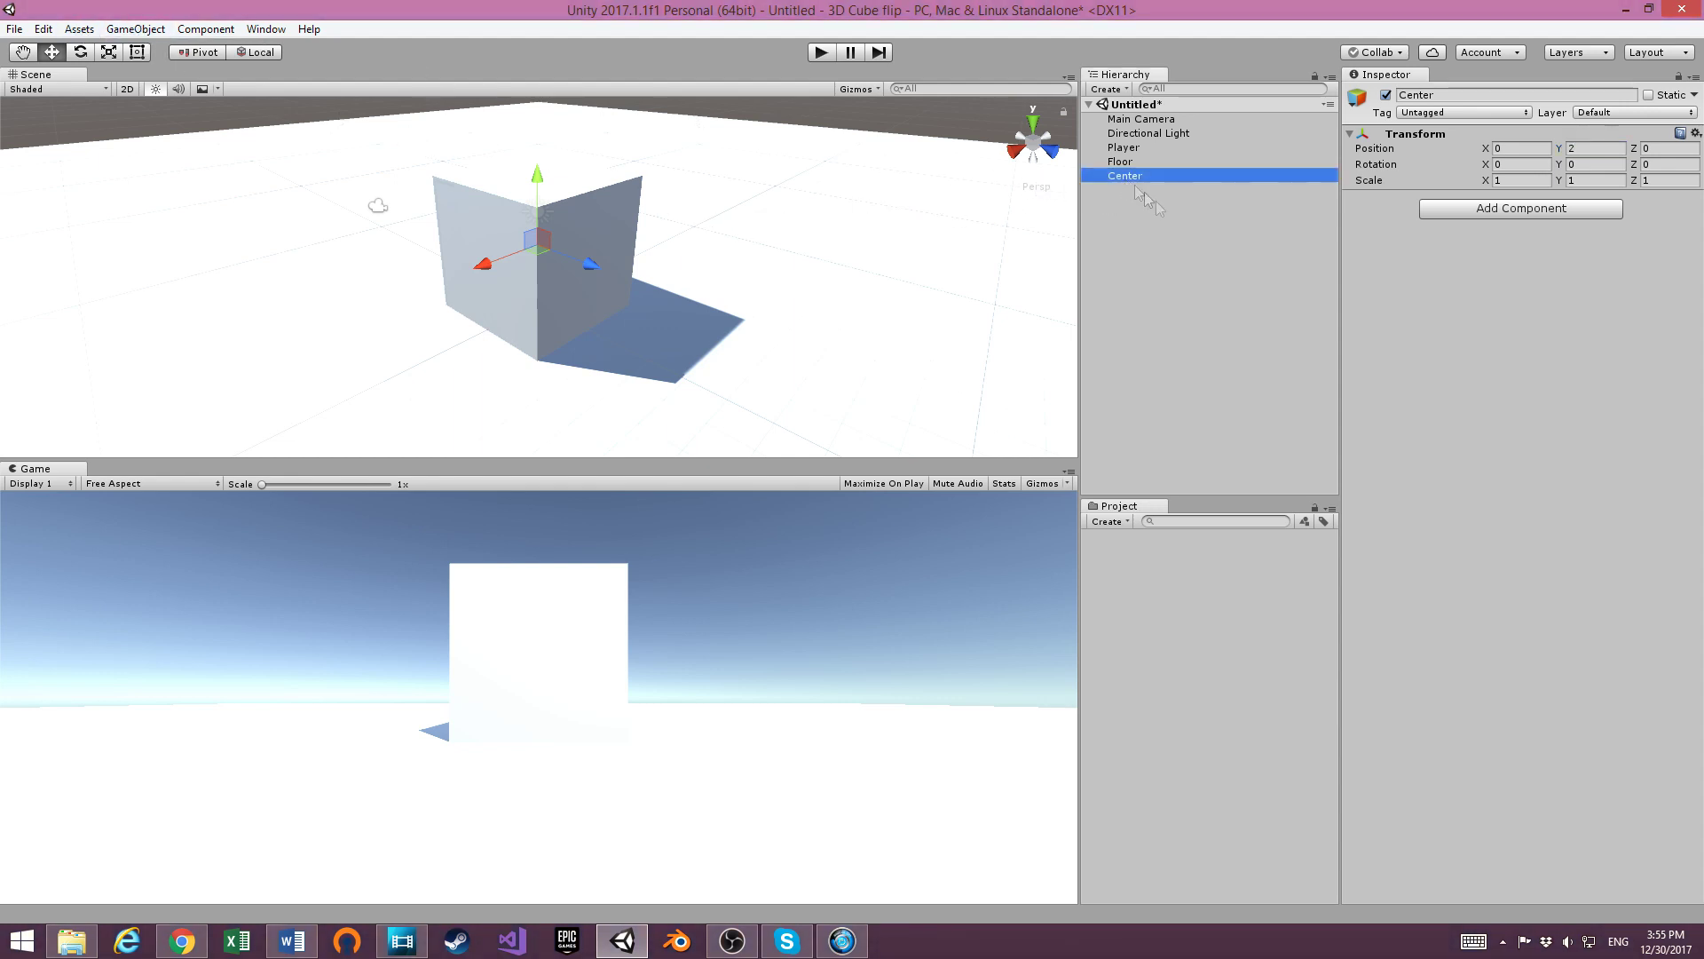
right_click(1163, 179)
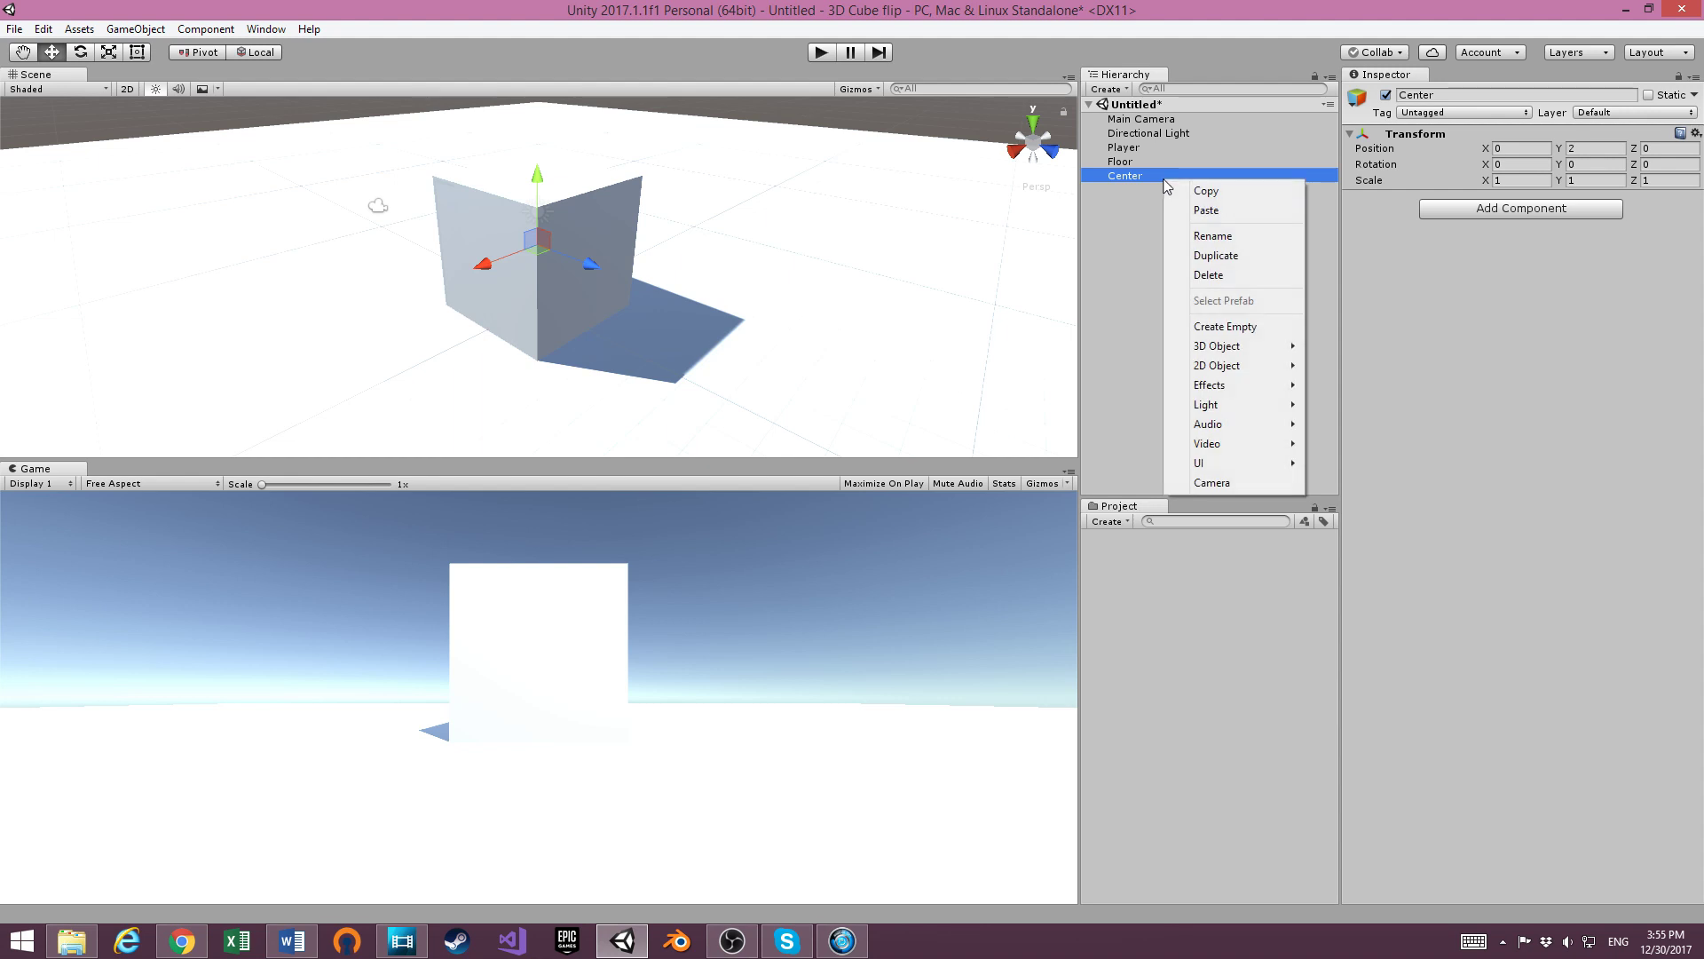
click(1225, 255)
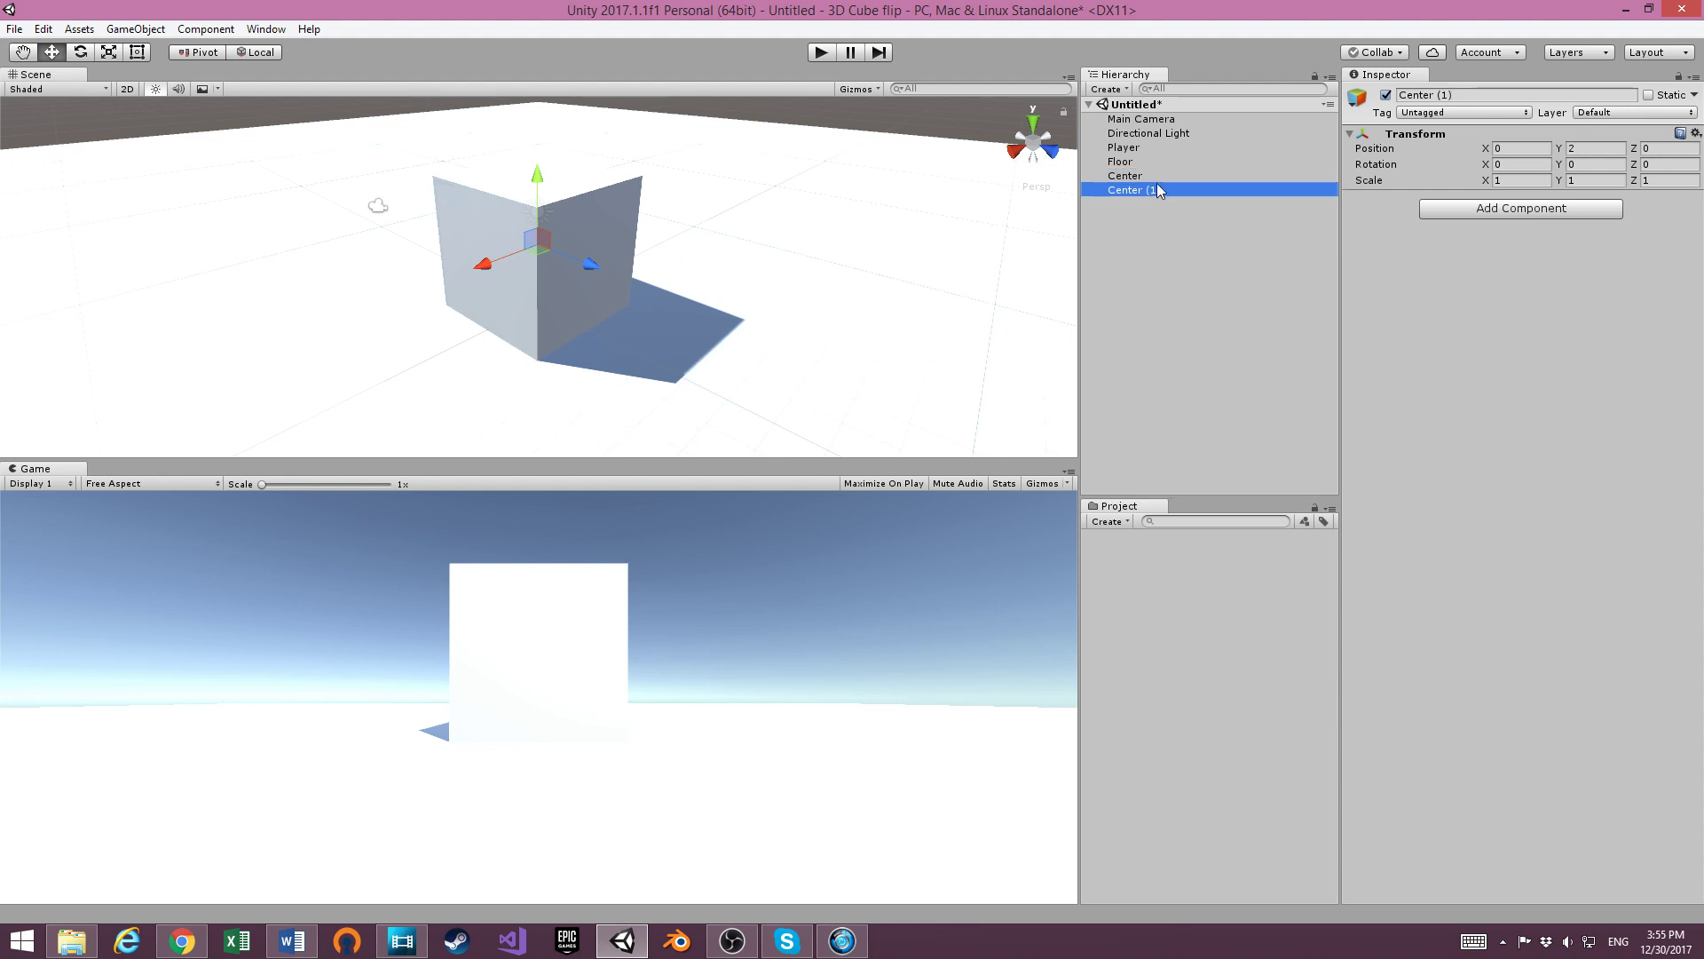
right_click(1158, 187)
click(1213, 245)
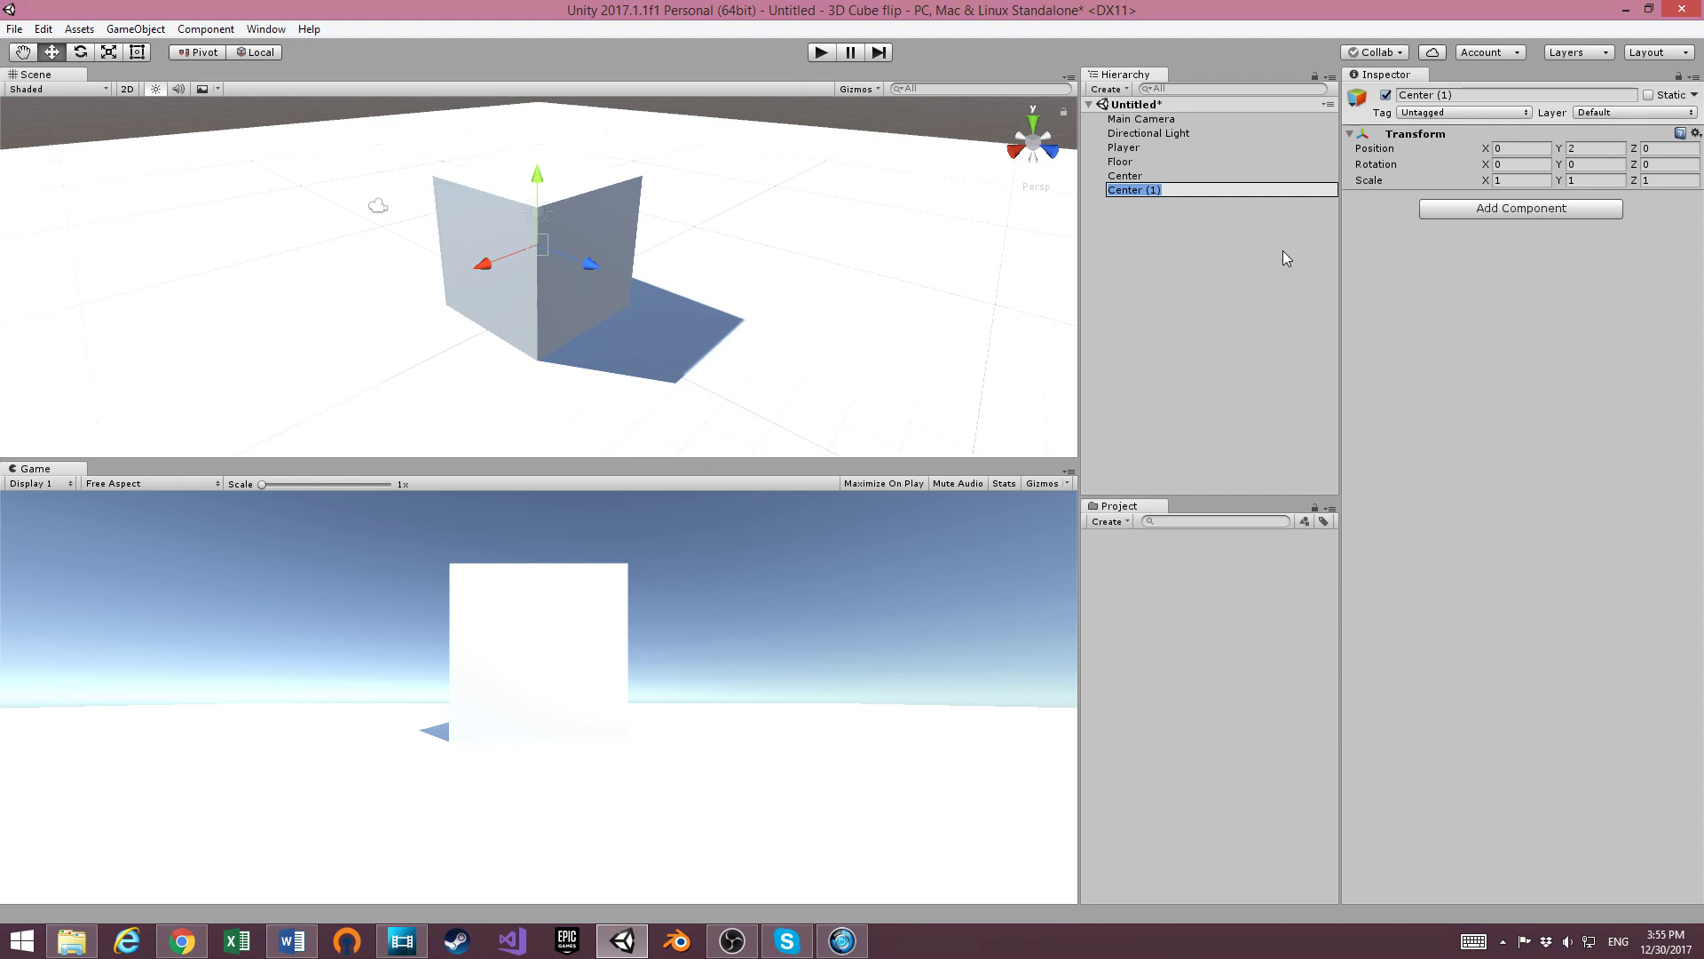
text(RIgh)
key(BackSpace)
text(ight)
key(Return)
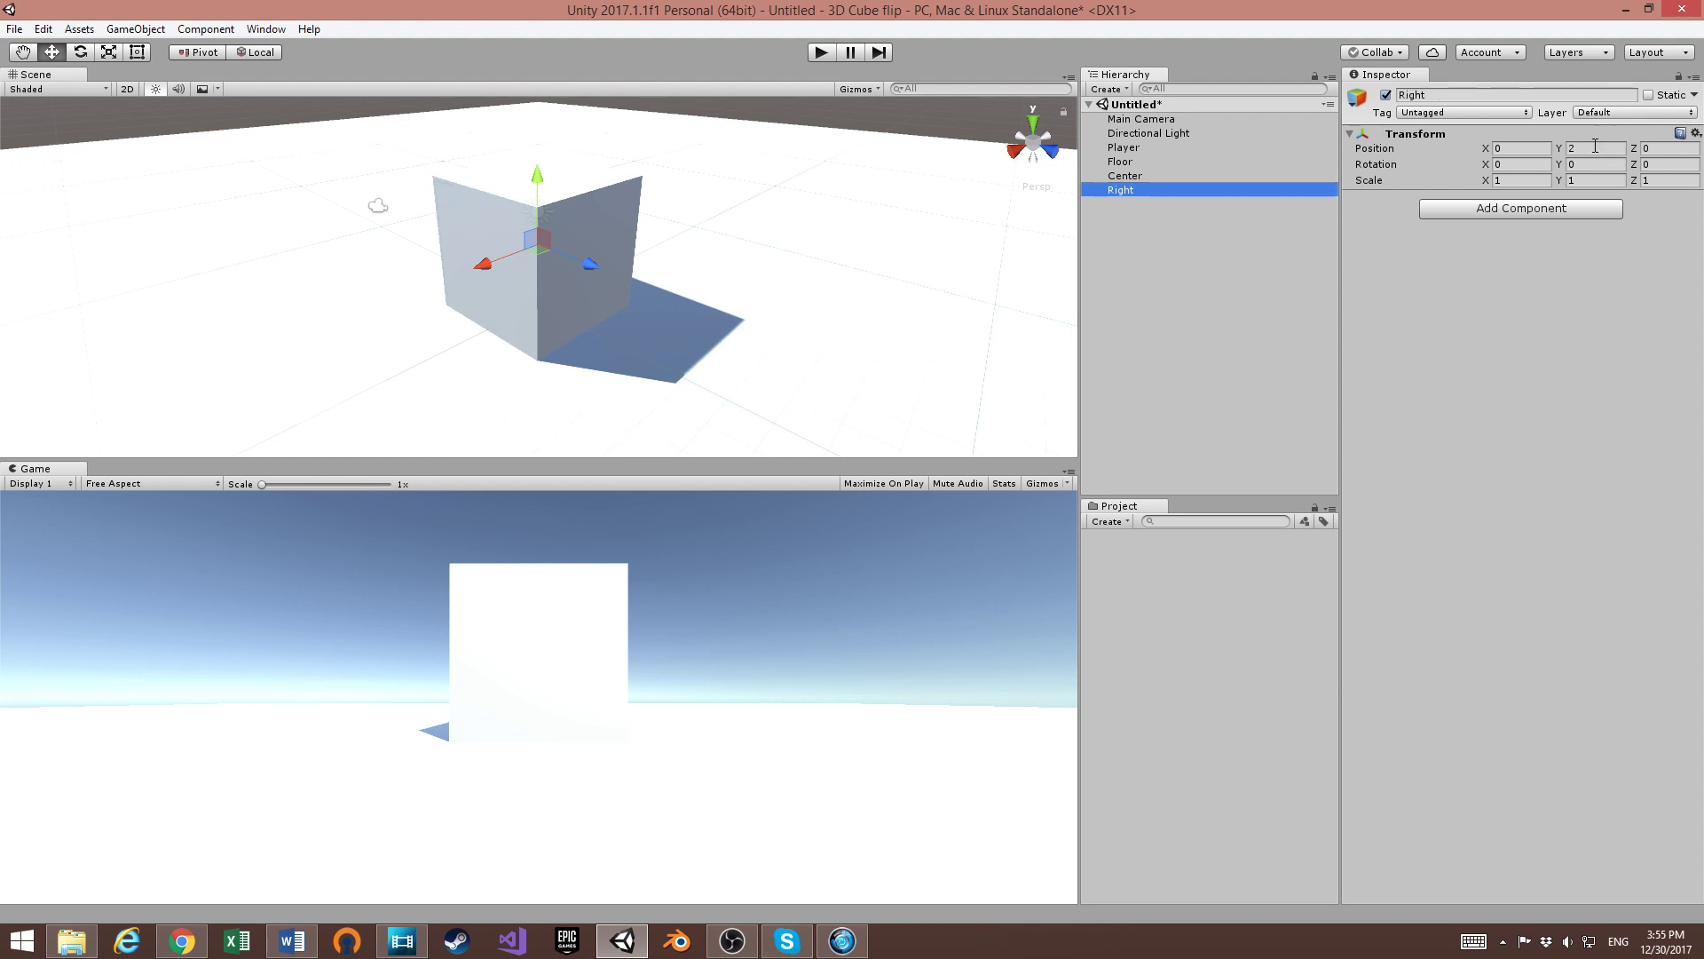
Set Right's position to X 2, Y 0
click(1595, 147)
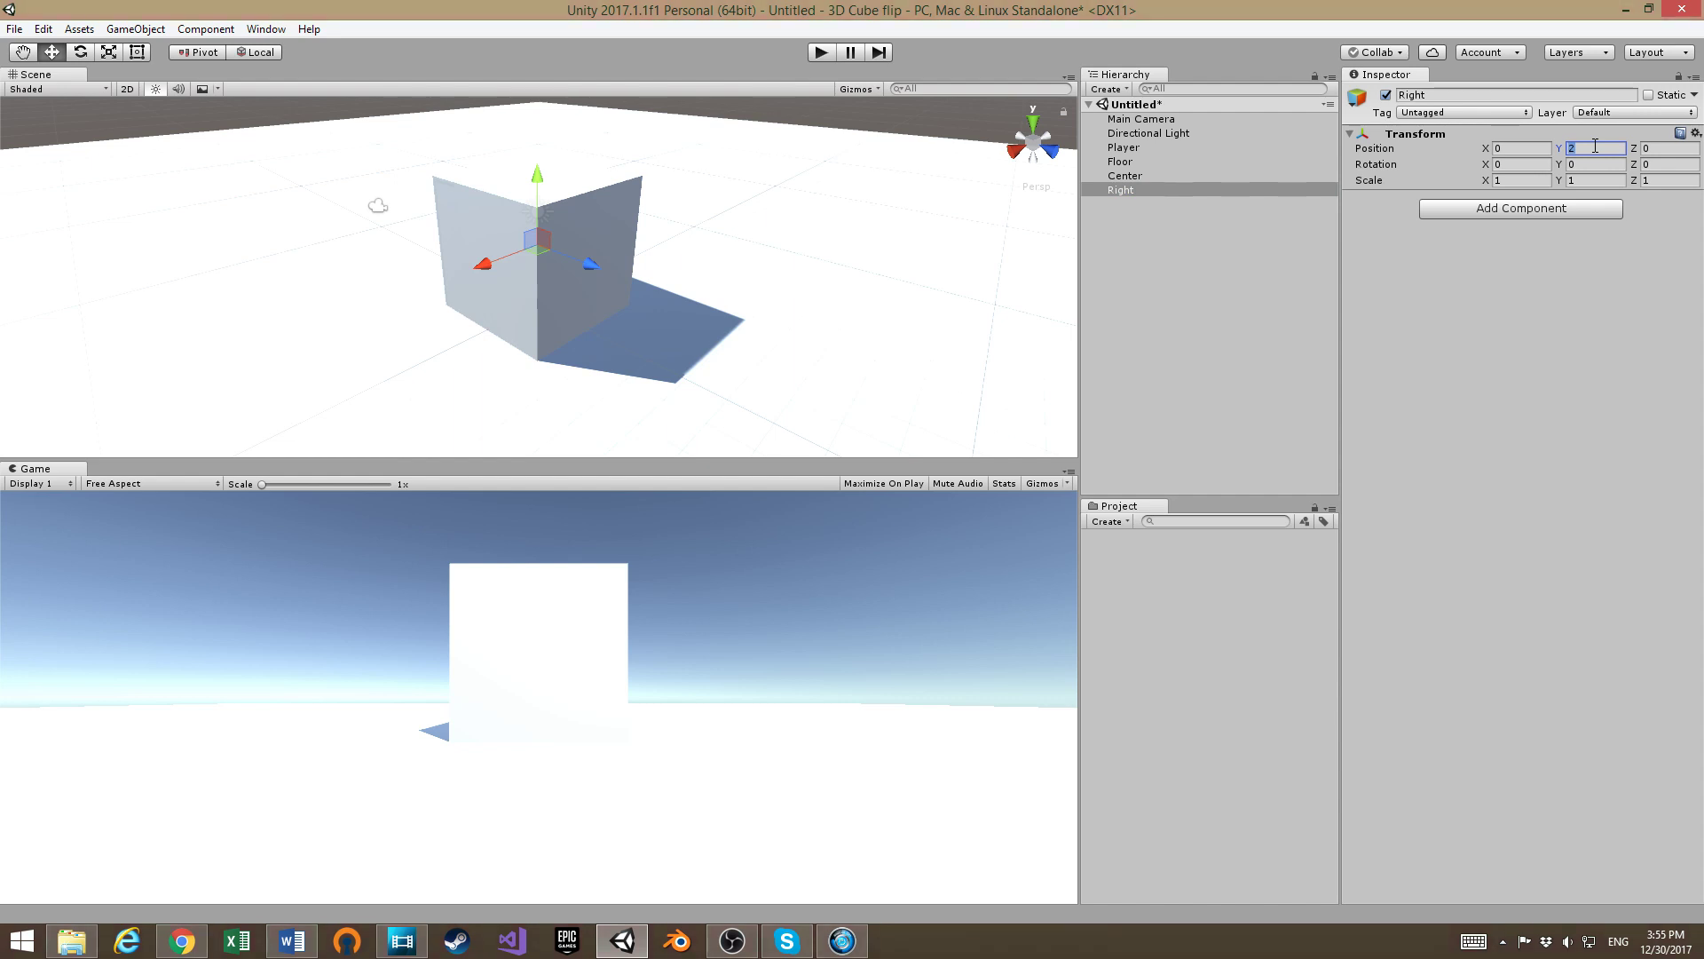
text(0)
mouse_move(694, 307)
alt+mouse_down()
mouse_move(748, 286)
mouse_move(552, 320)
mouse_move(781, 335)
mouse_move(759, 359)
mouse_move(684, 316)
mouse_move(726, 320)
mouse_move(673, 353)
alt+mouse_up()
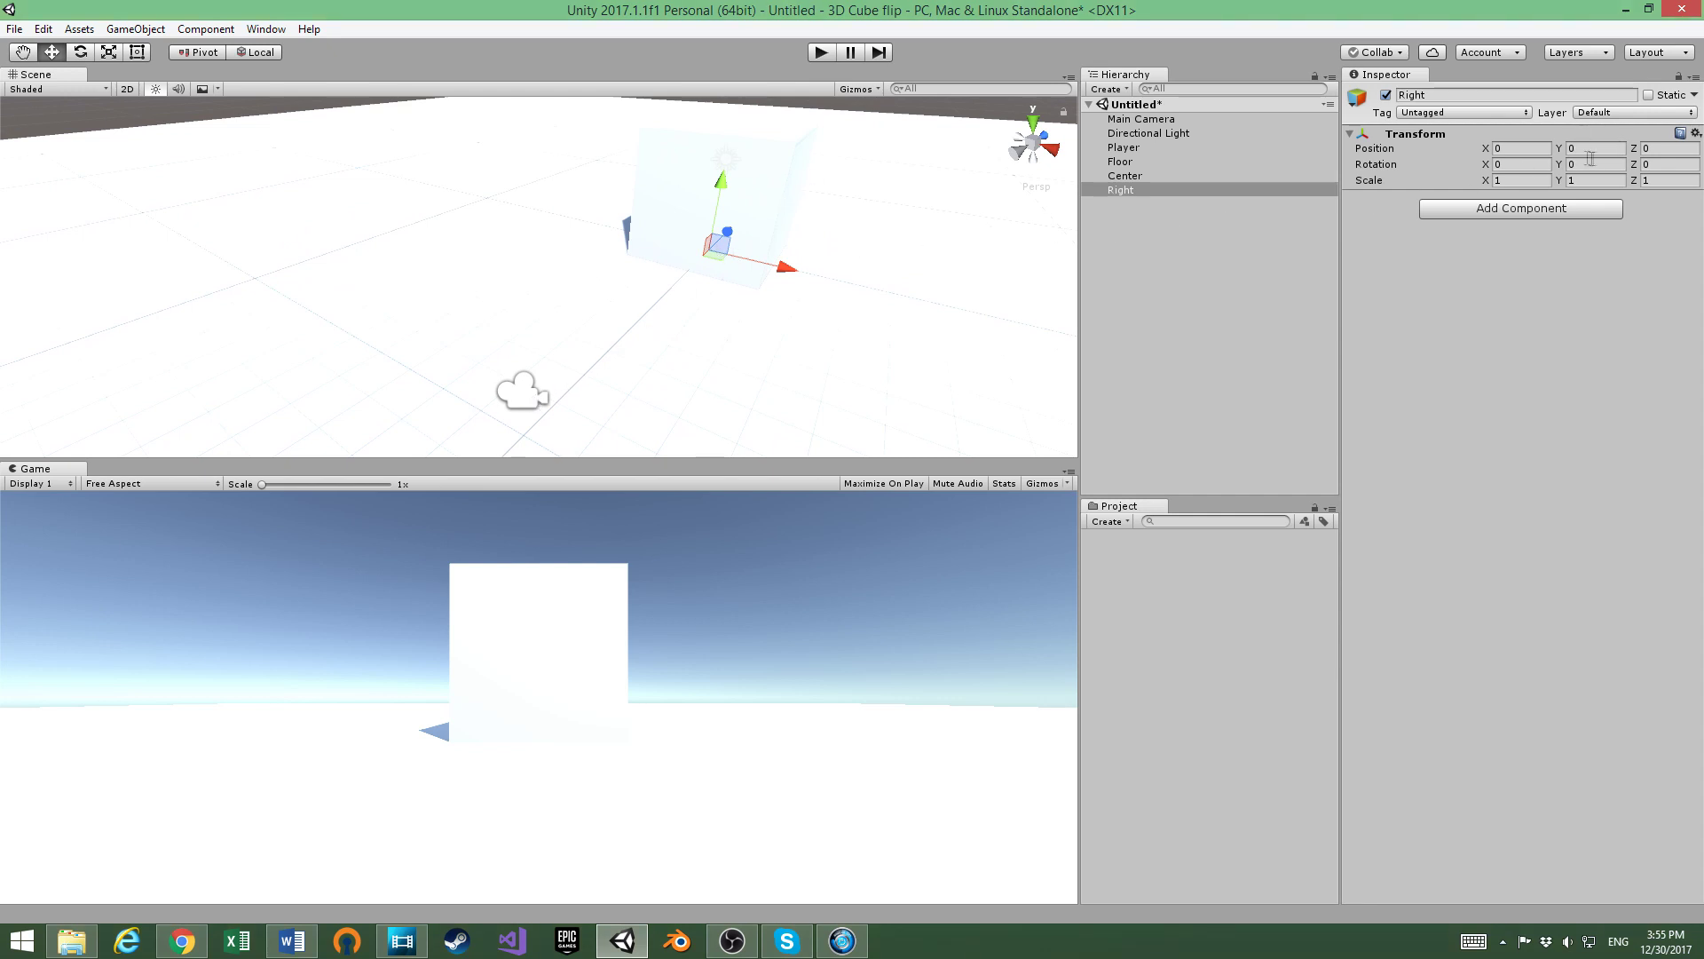
alt+drag(885, 247, 843, 275)
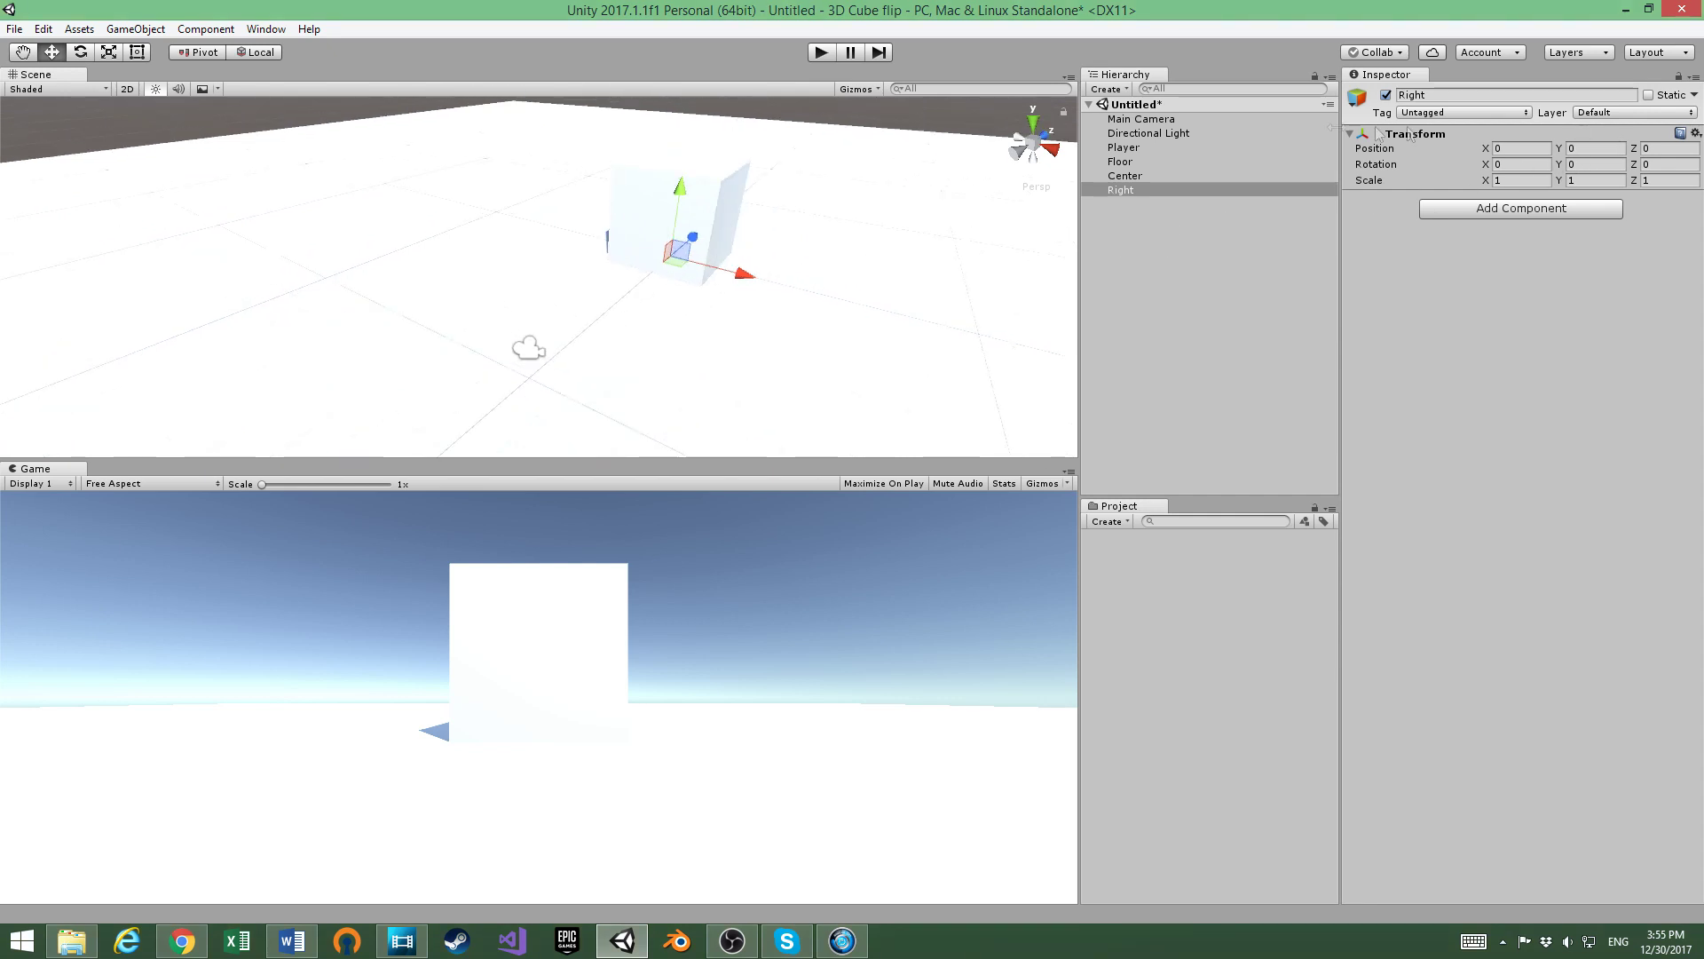
click(1522, 151)
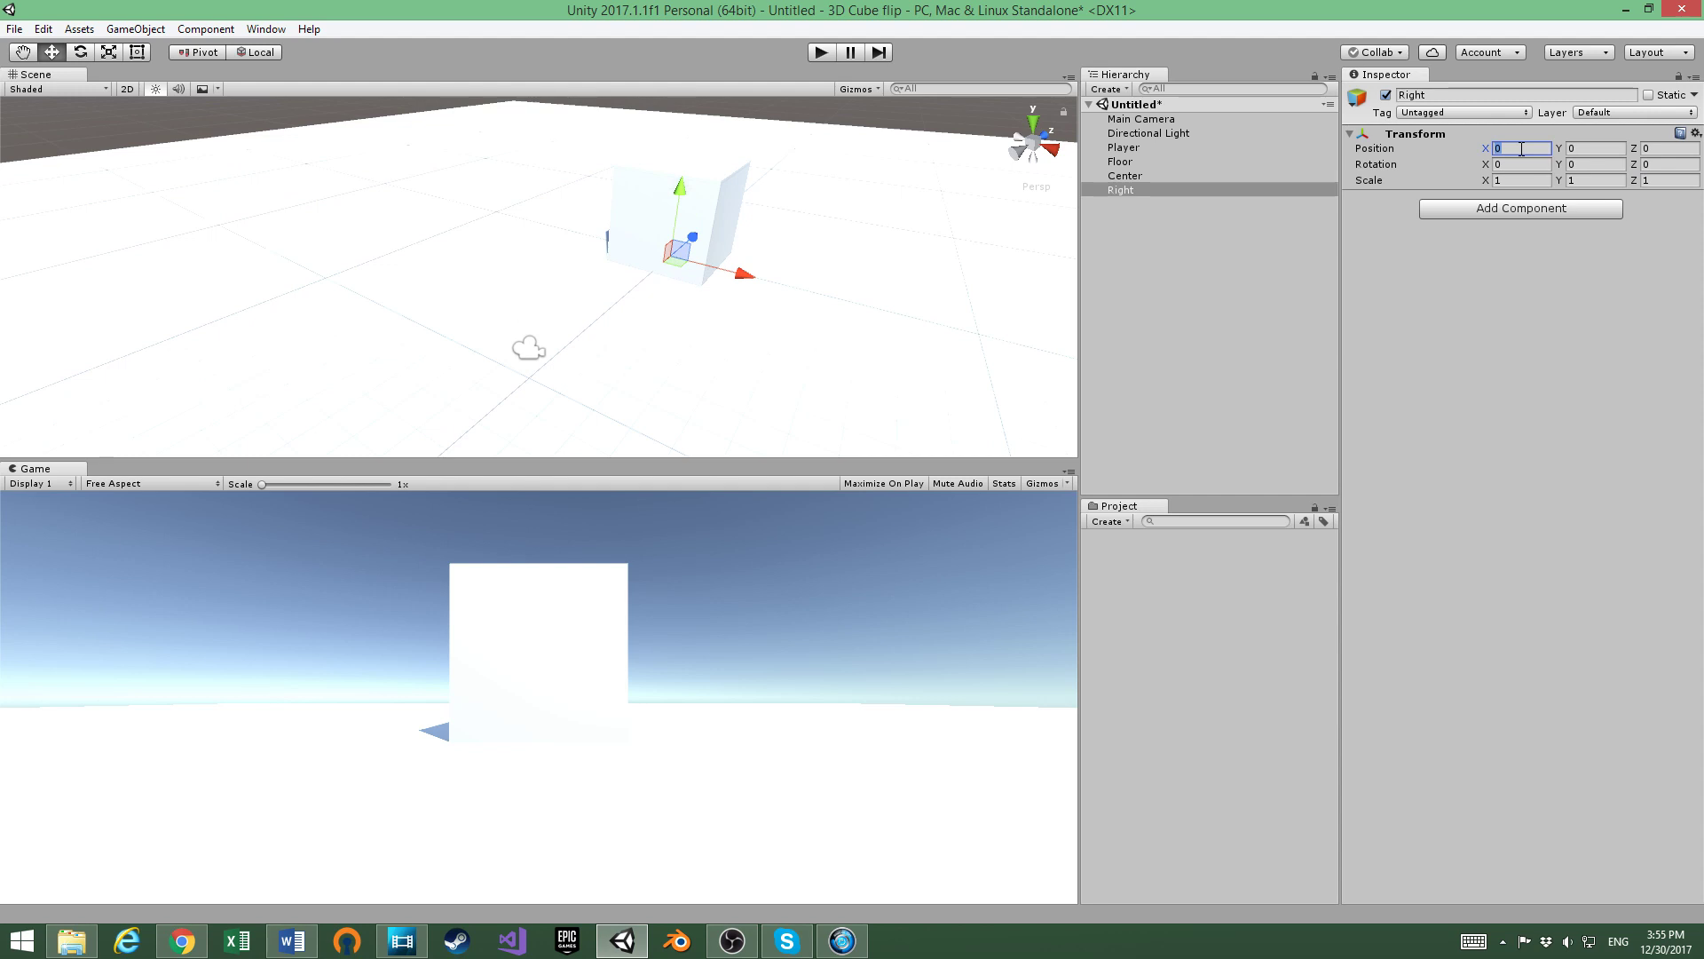
text(2)
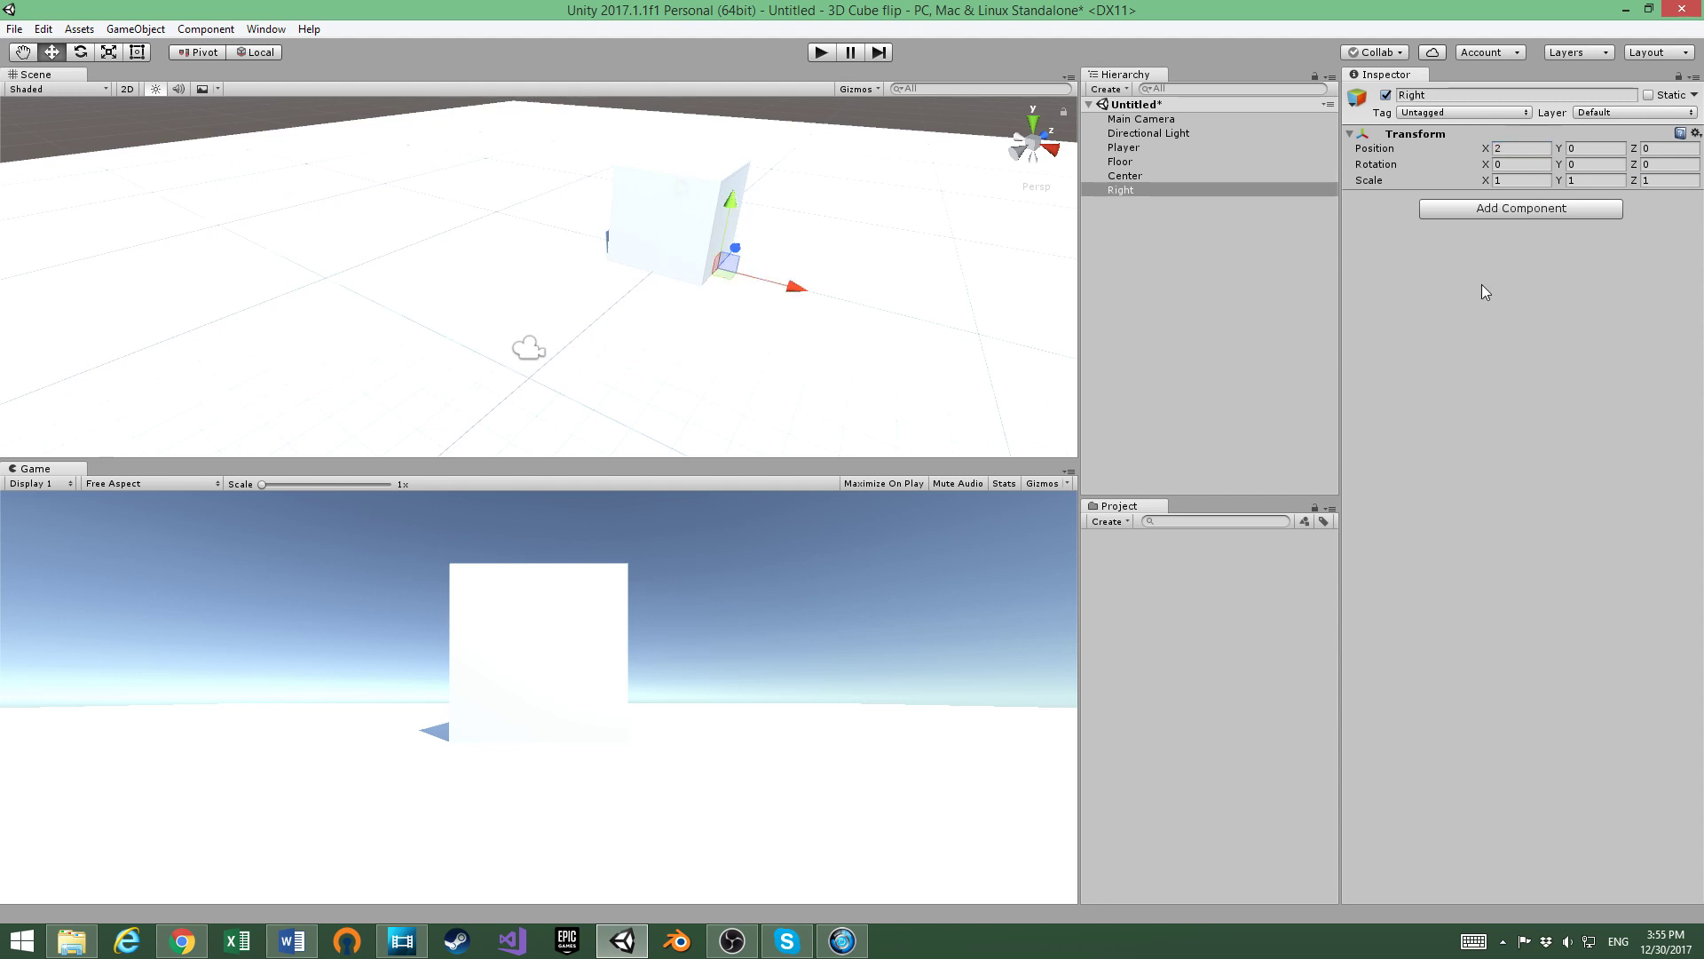
Create a new material asset named 'Floor' in the Project panel
right_click(1186, 554)
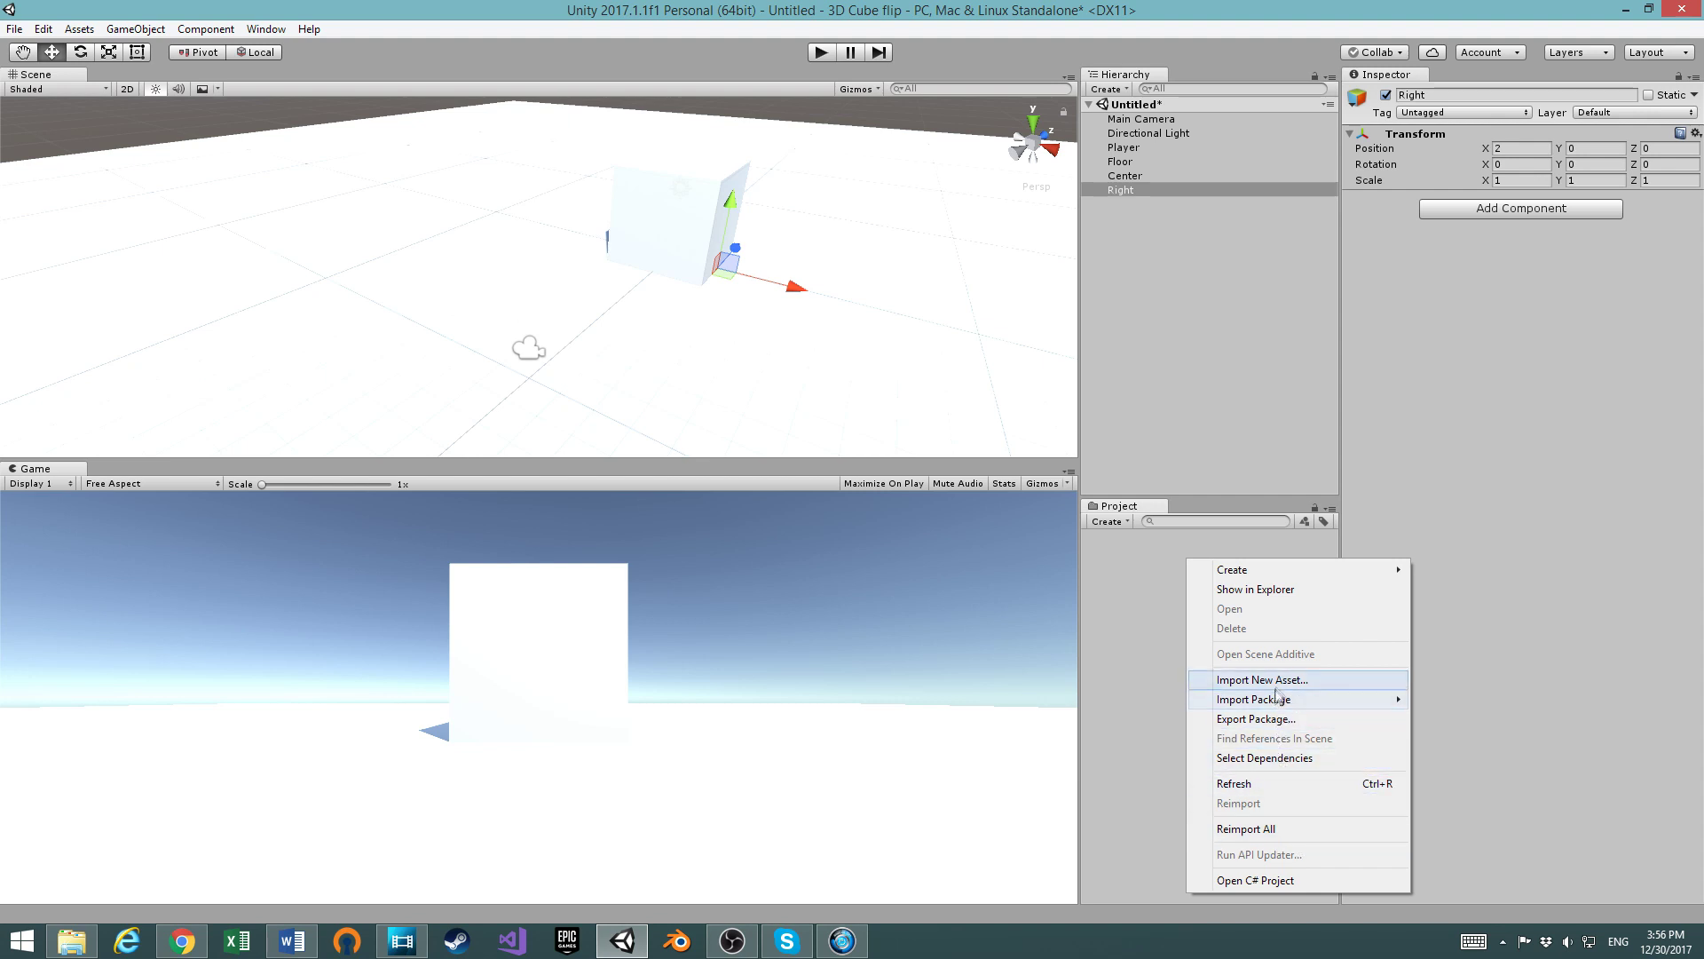
mouse_move(1305, 570)
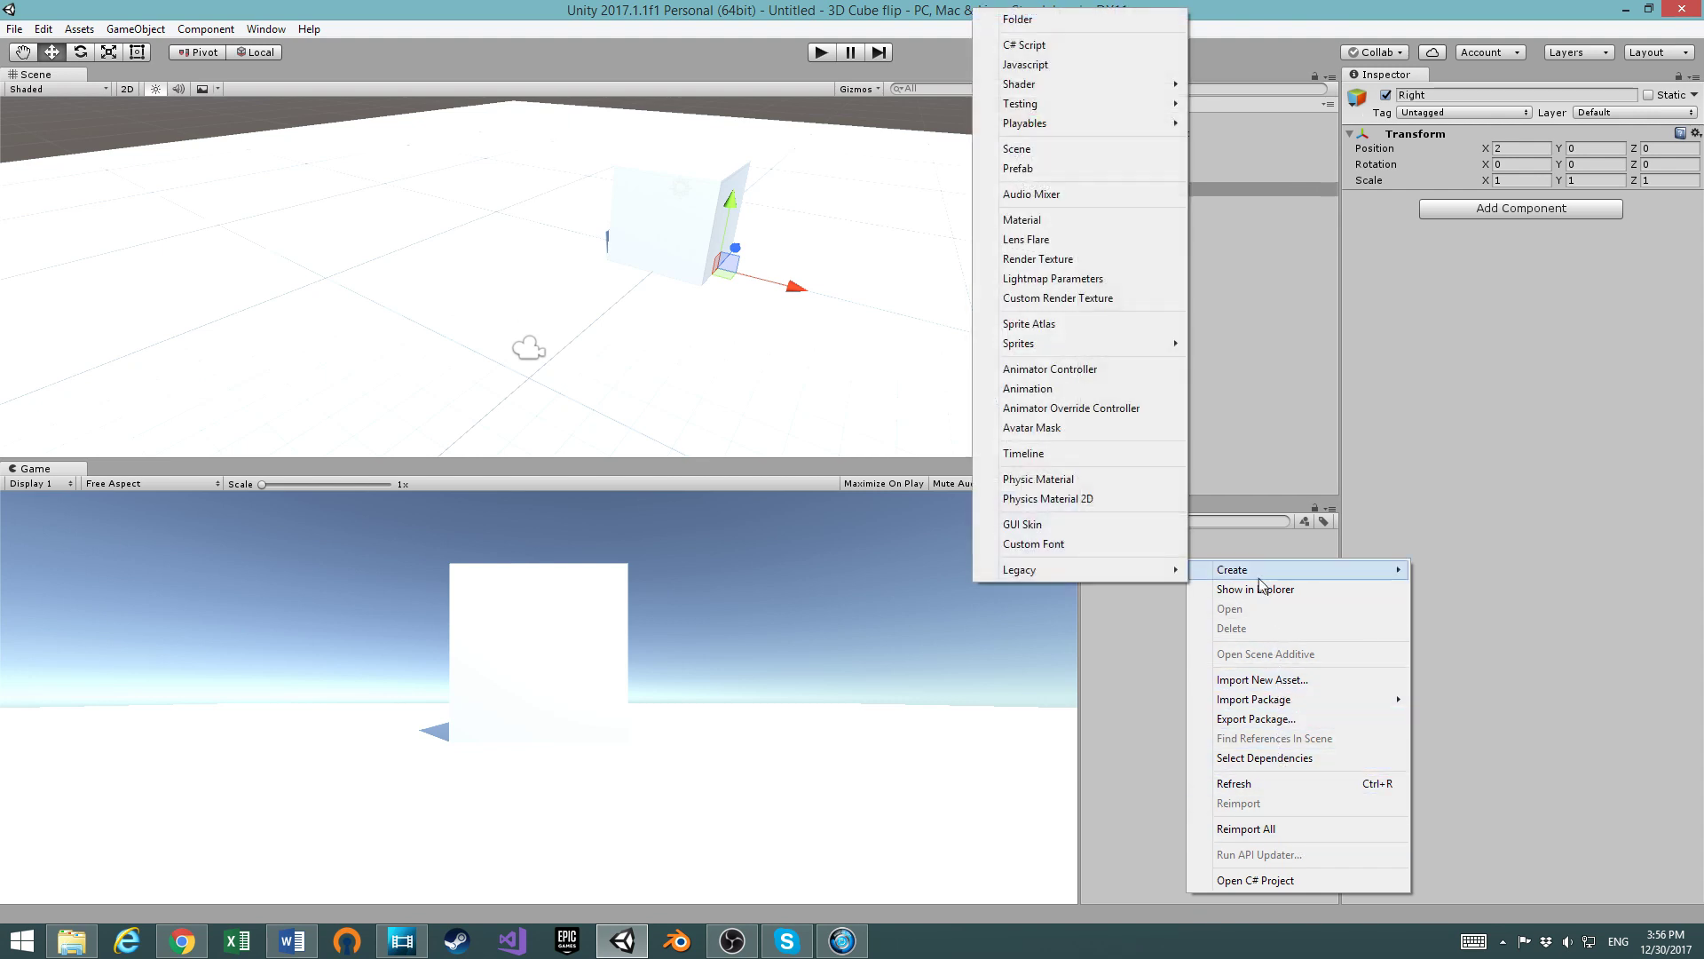
click(1068, 229)
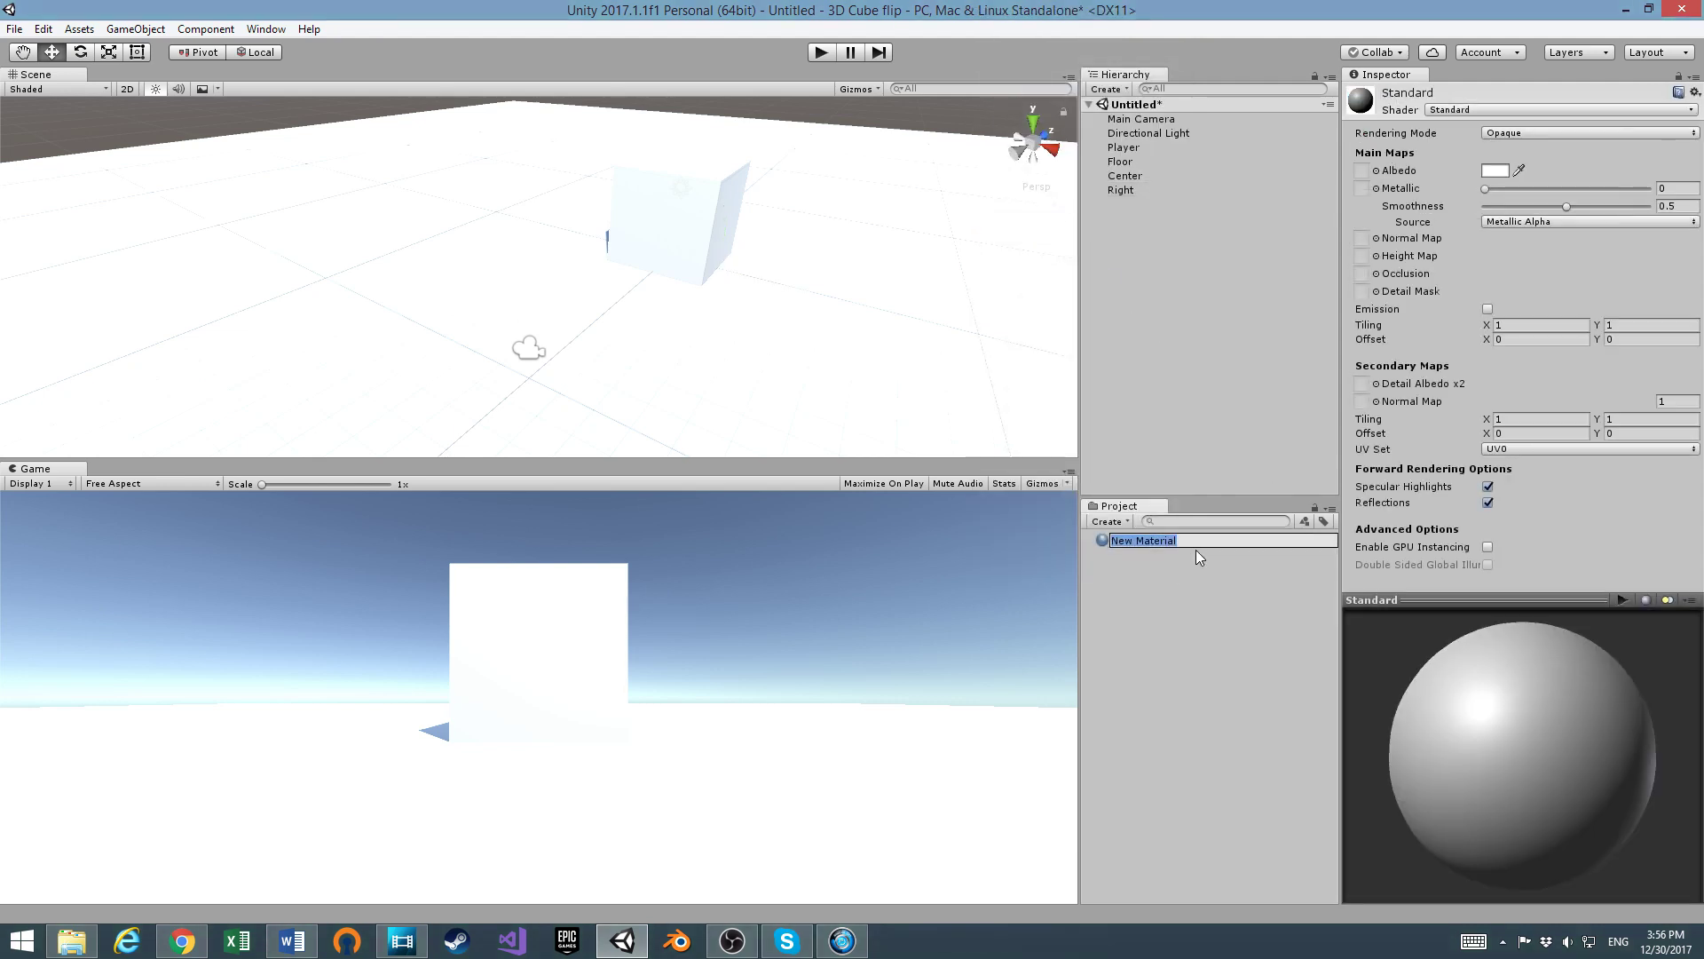
text(Floo)
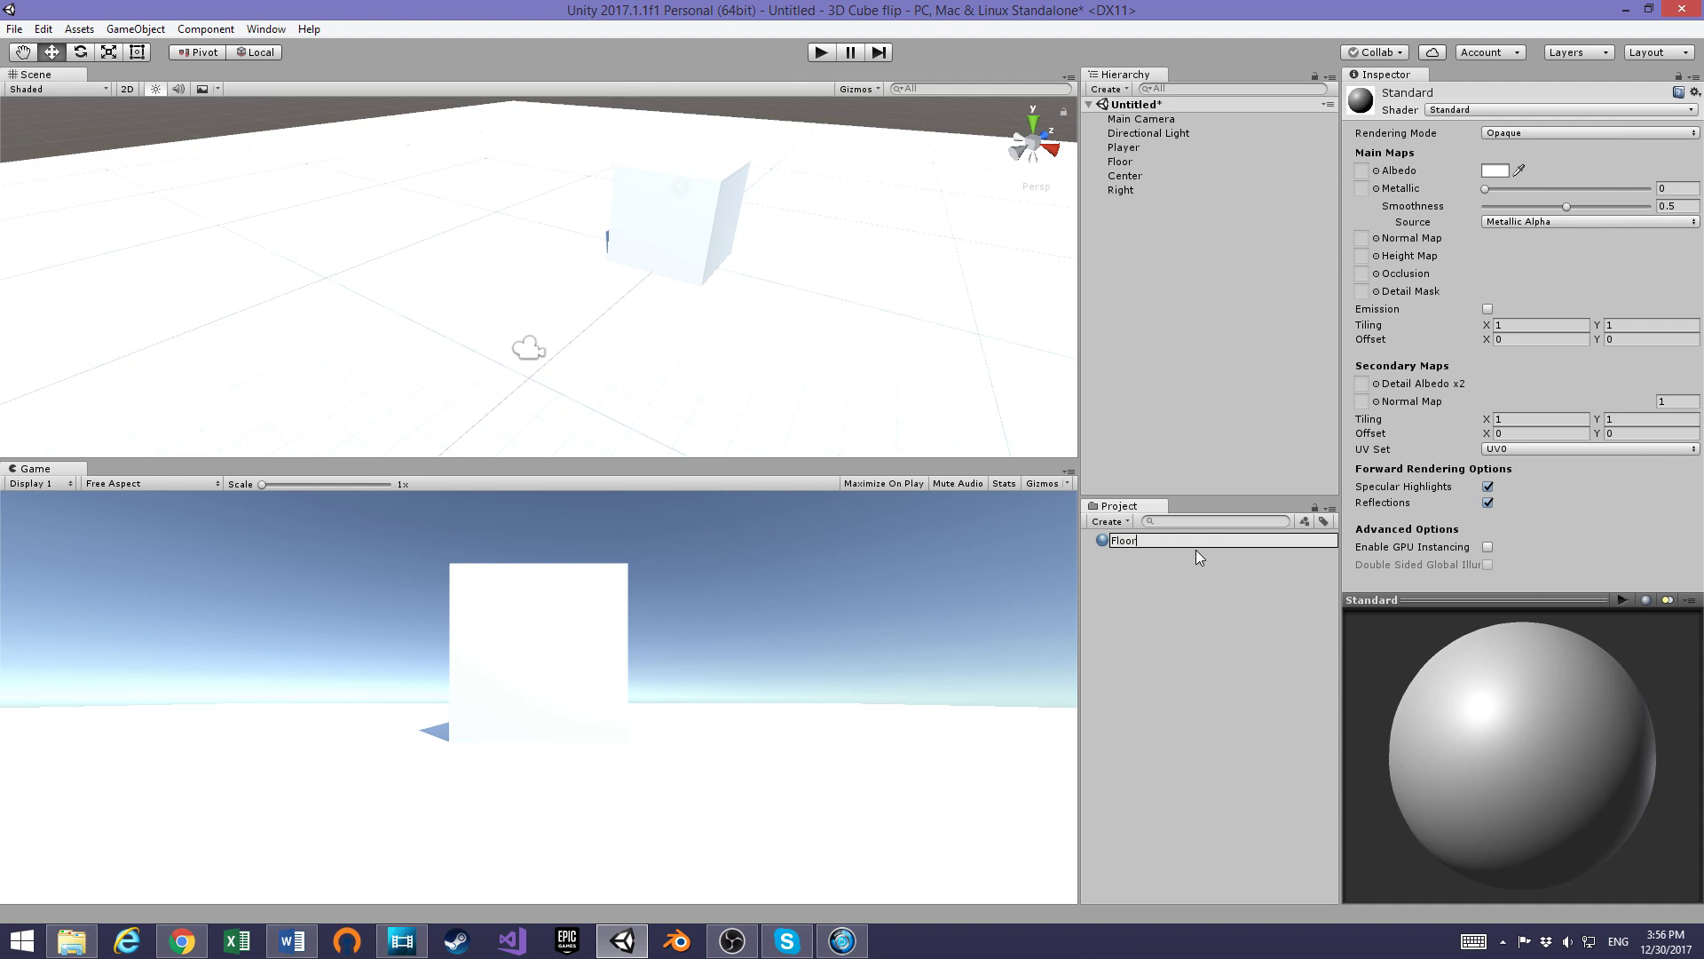
text(r)
key(Return)
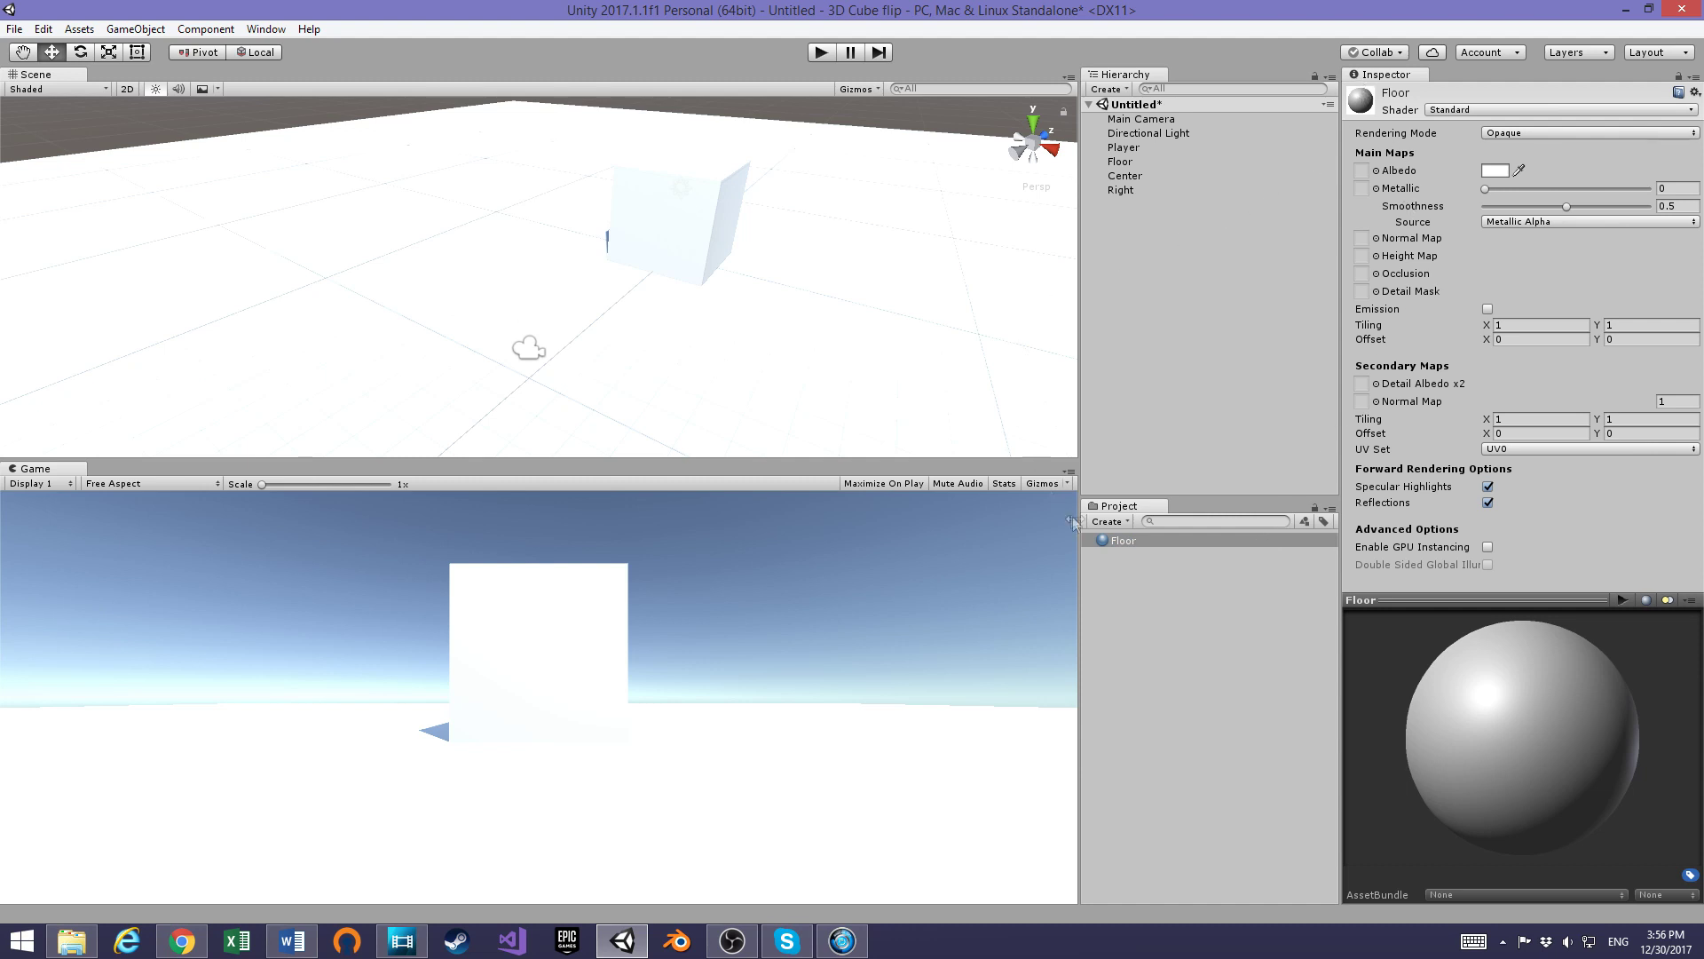
Give the Floor material a dark grey albedo colour
click(1500, 170)
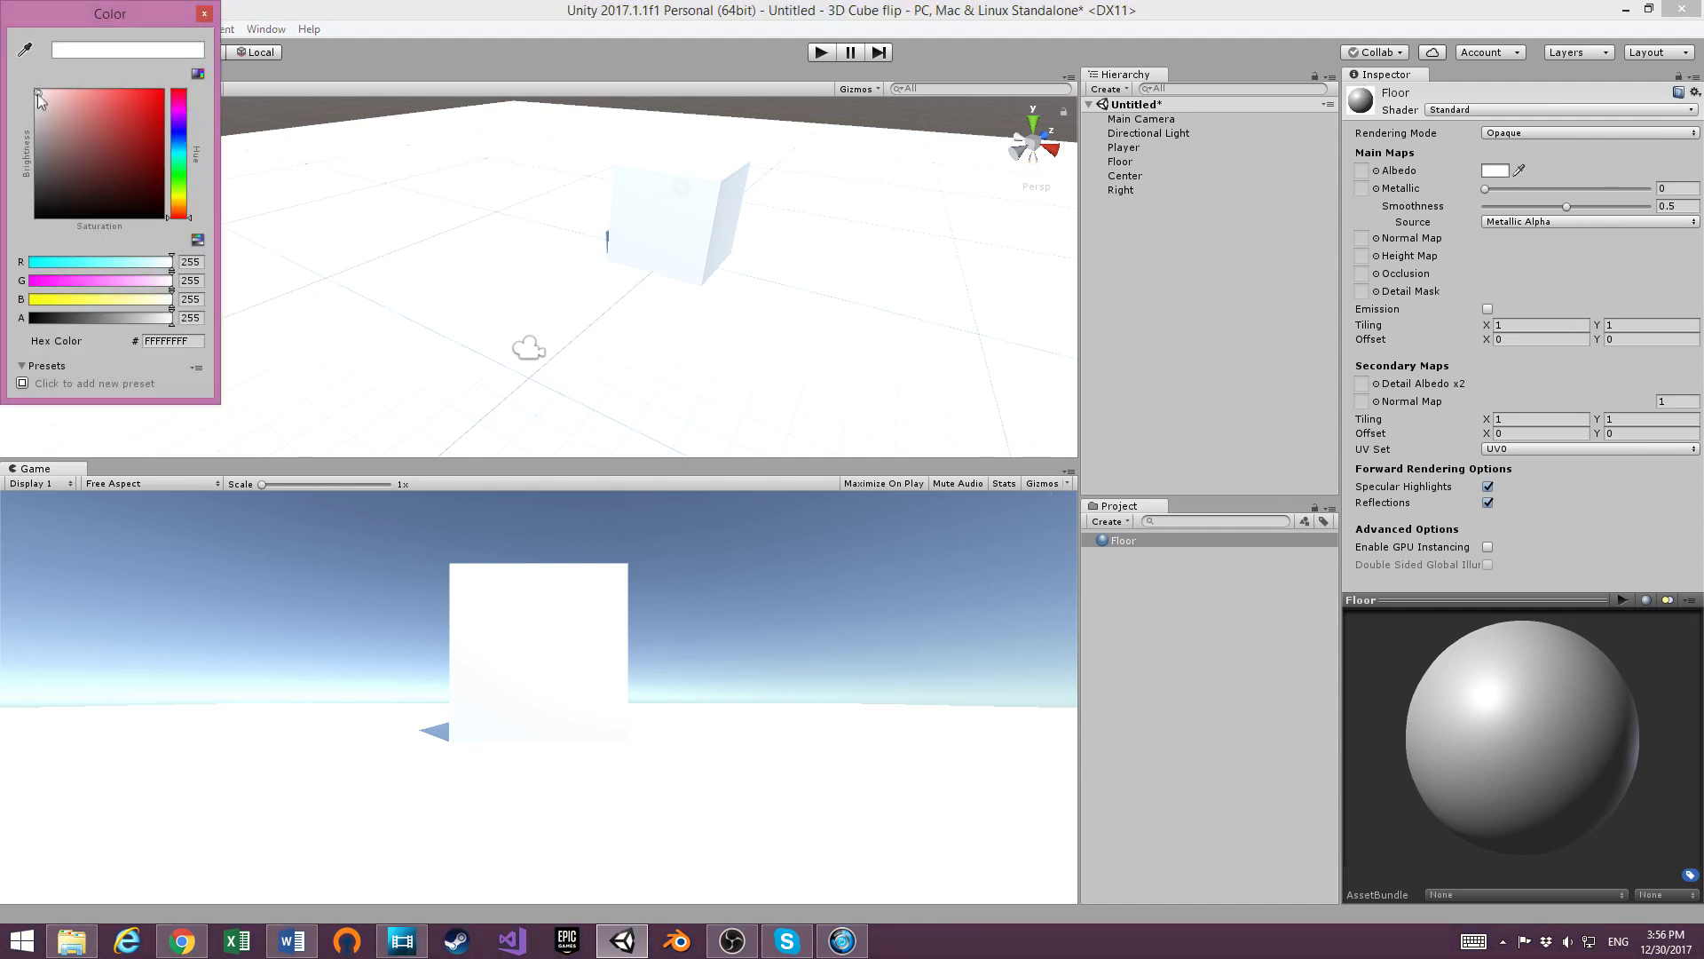
drag(37, 98, 22, 177)
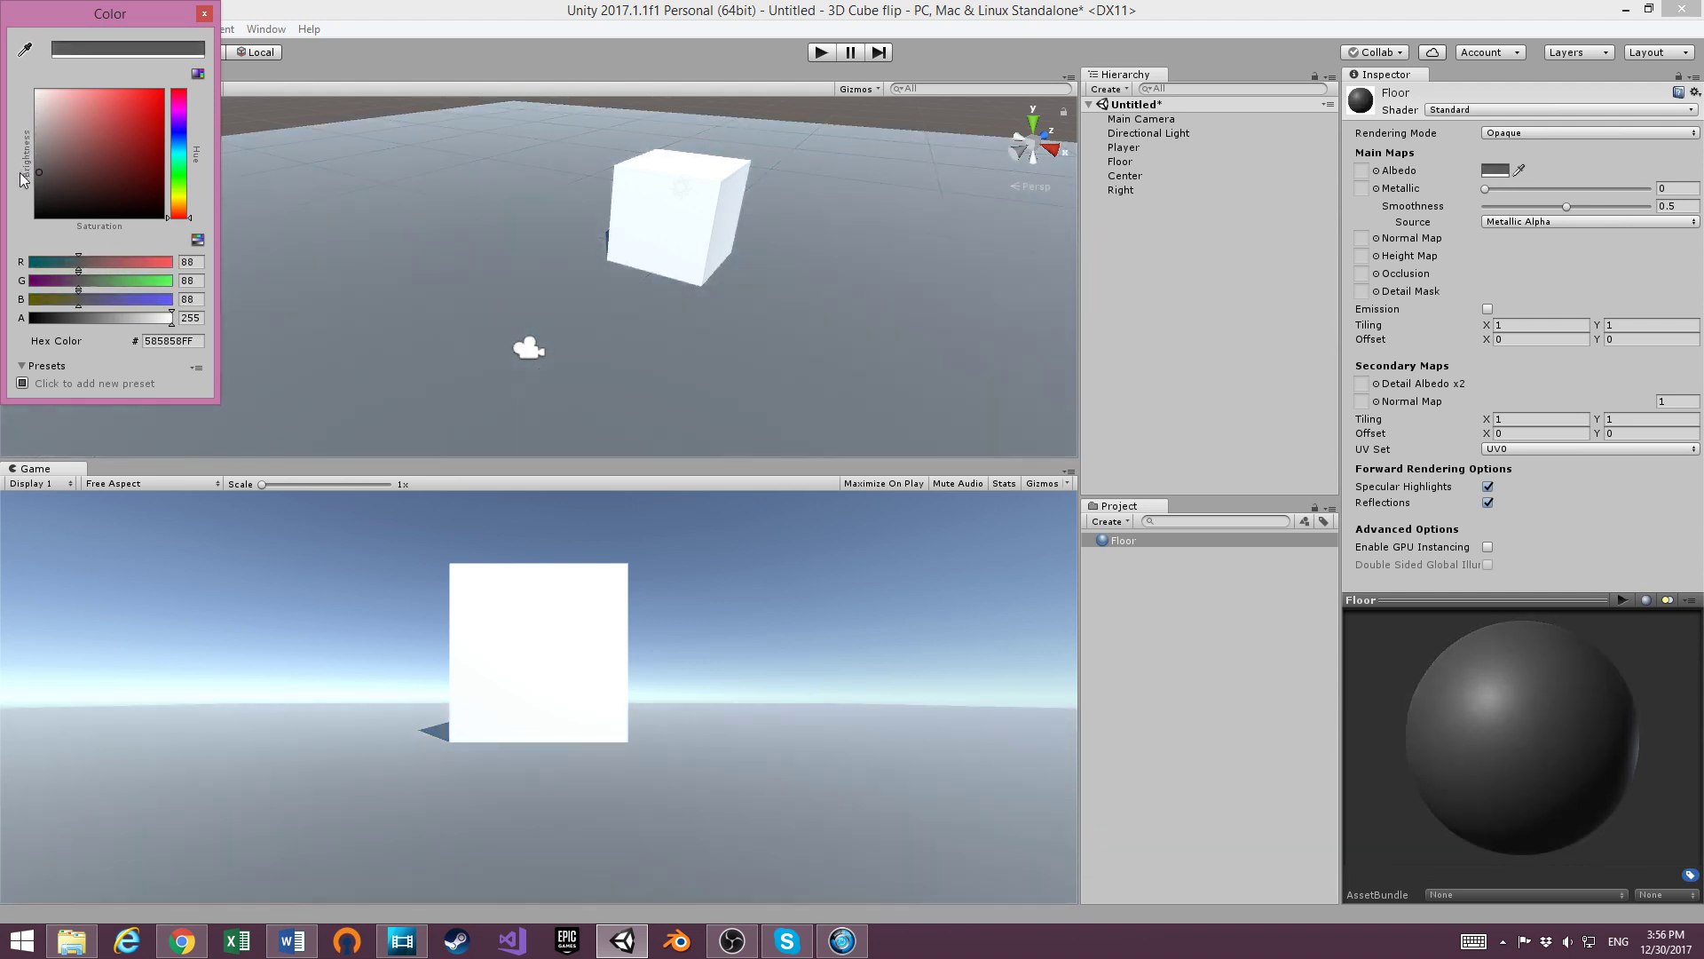
click(204, 13)
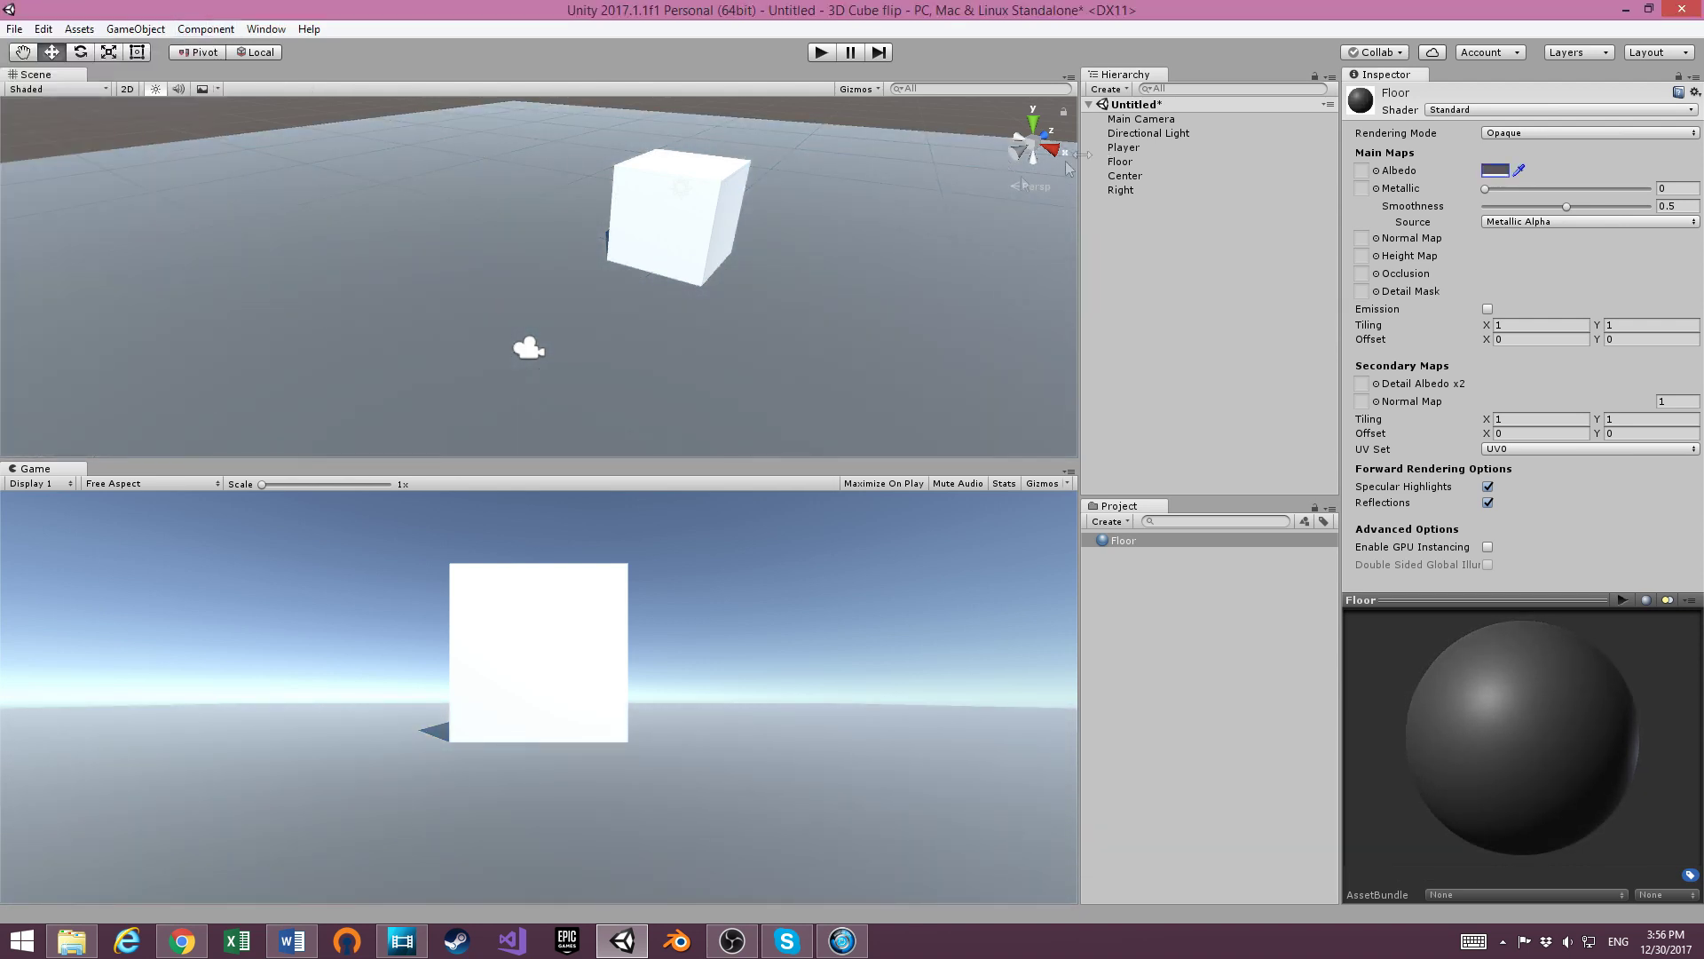
scroll(829, 211, up, 2)
alt+drag(829, 211, 655, 267)
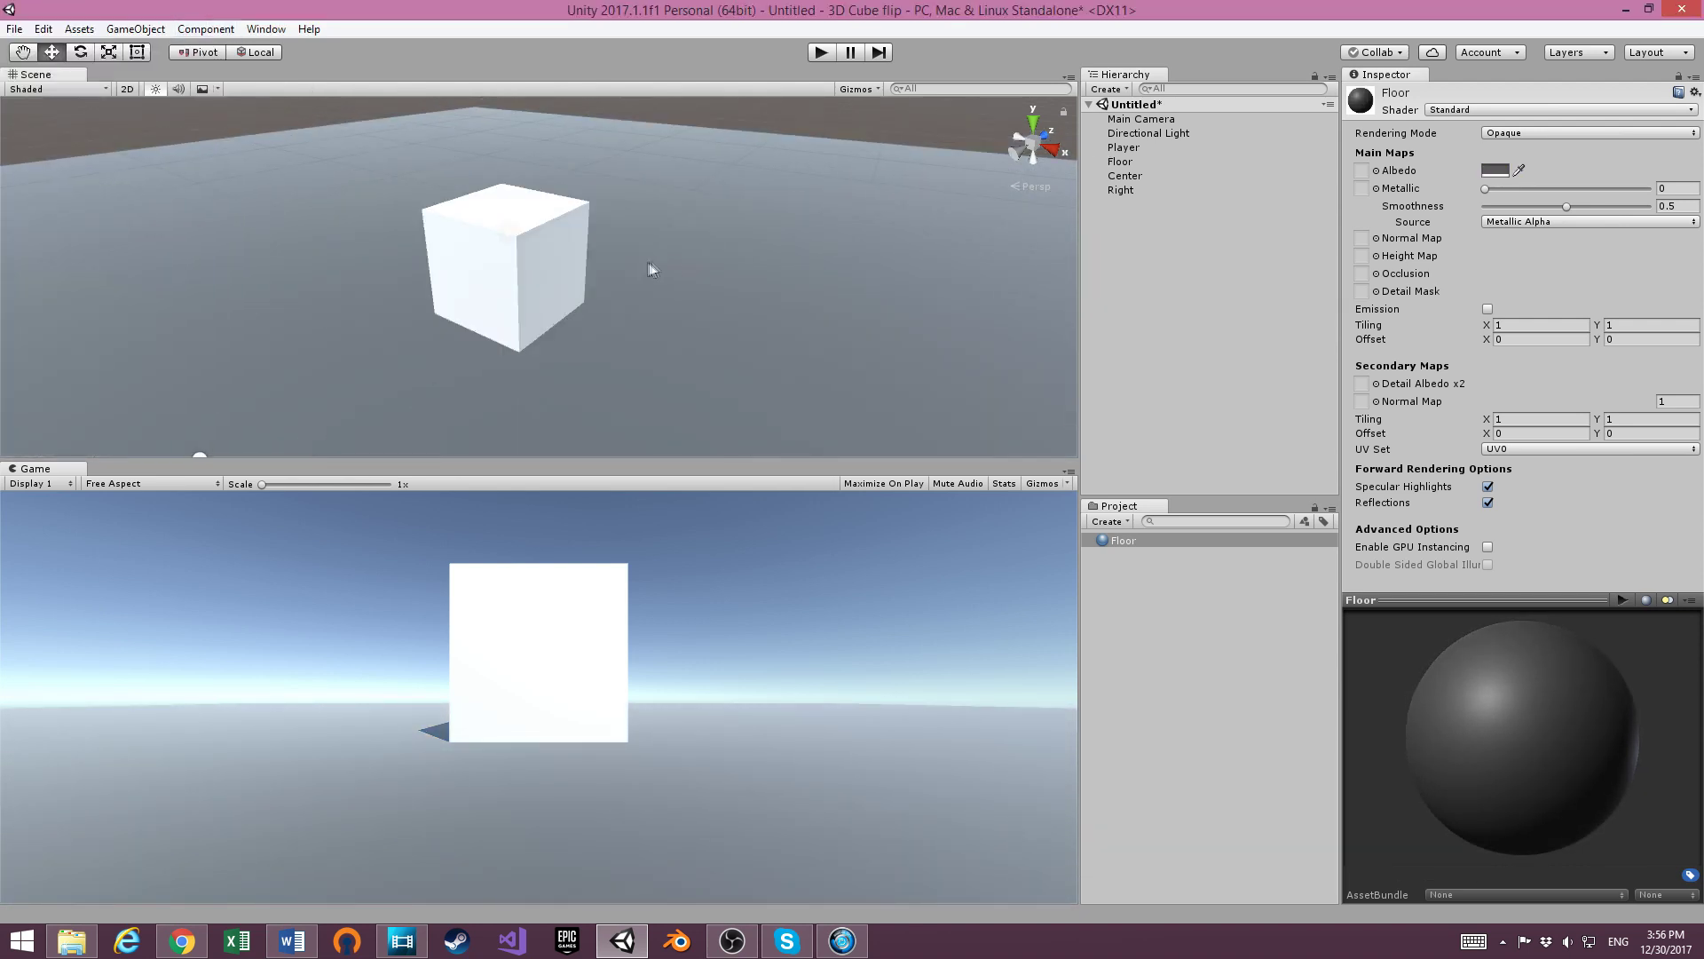
click(1126, 189)
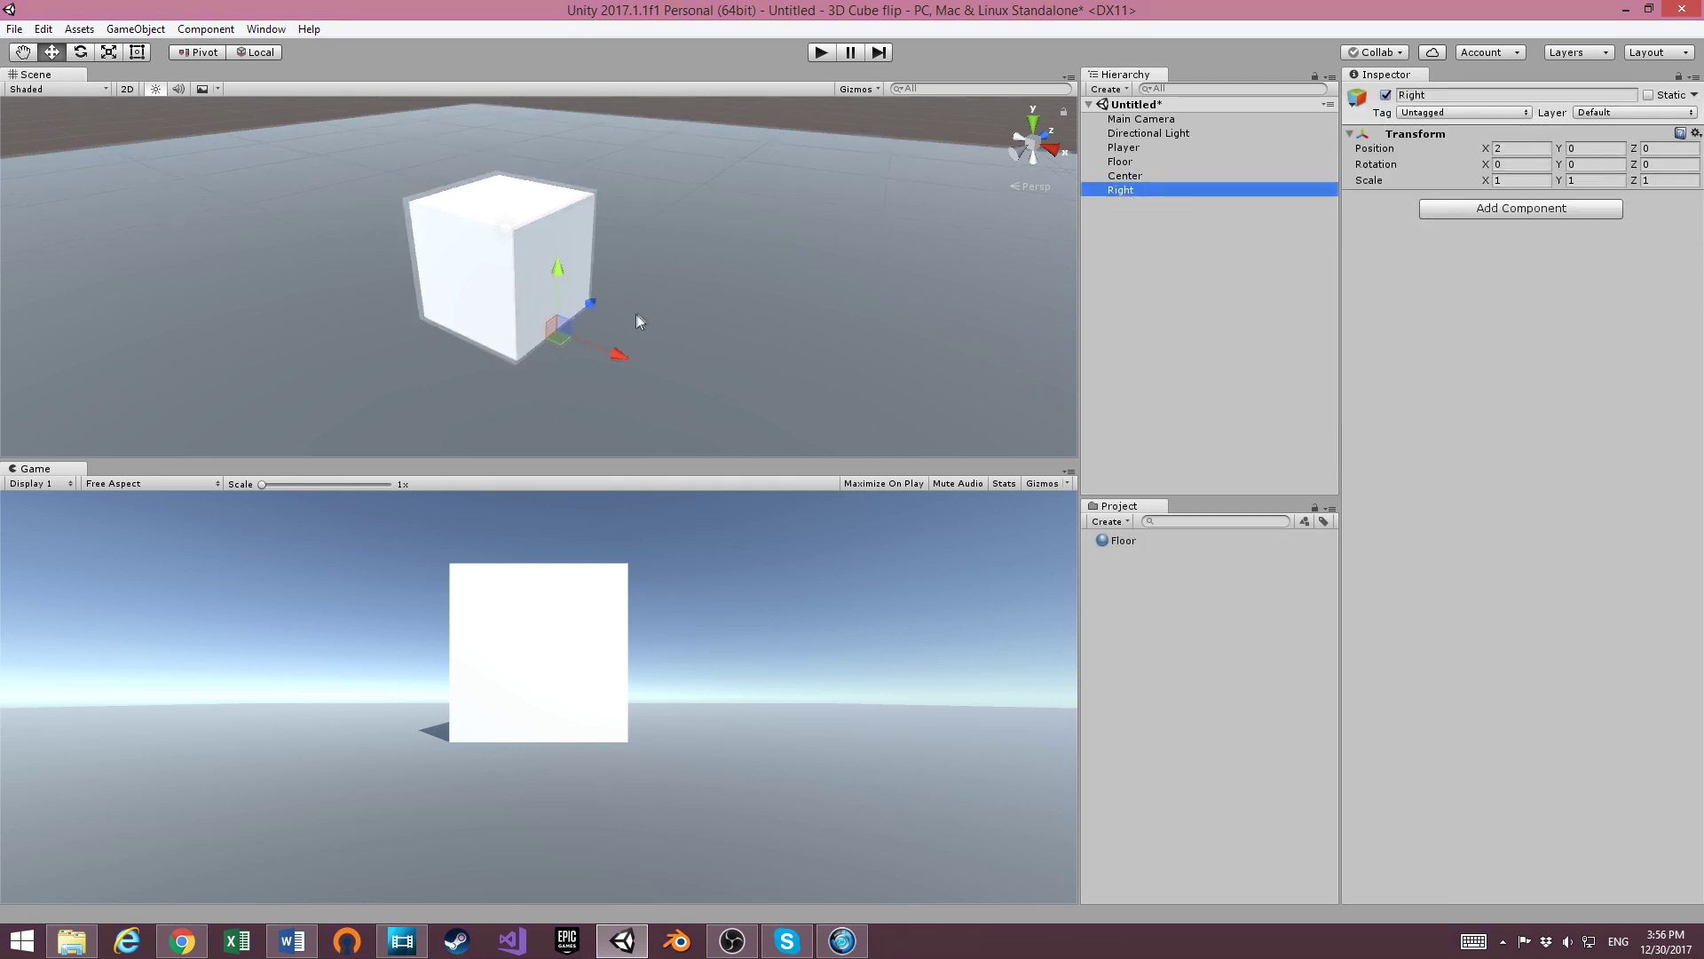
alt+drag(637, 319, 631, 290)
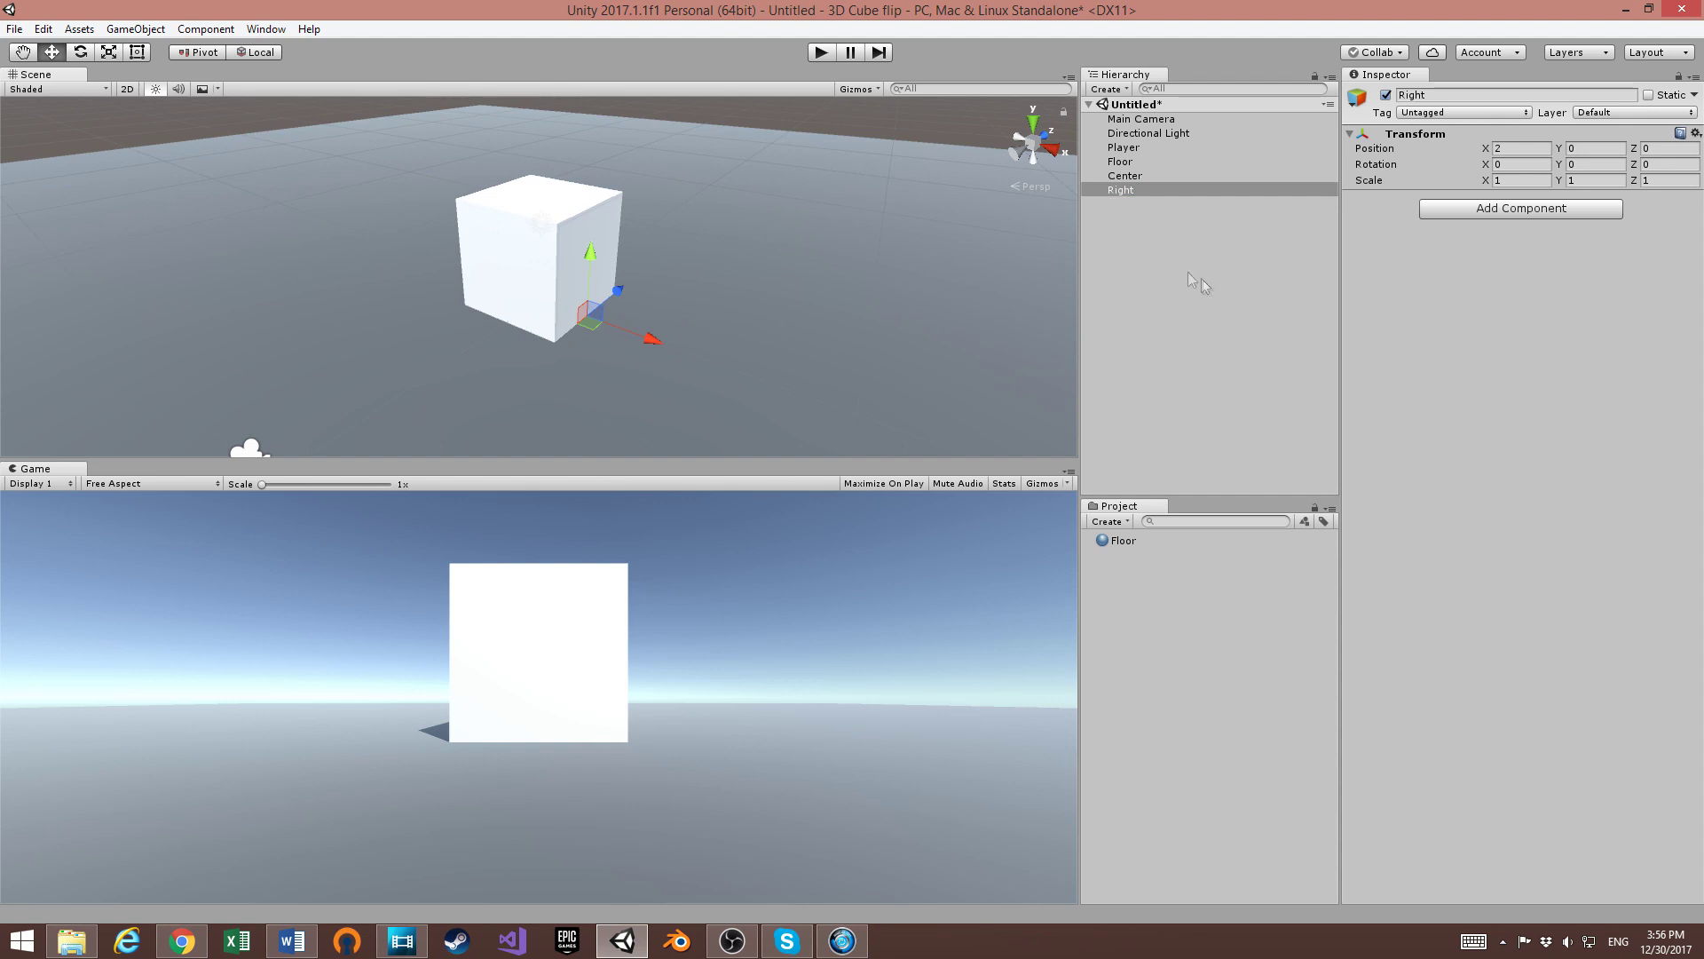
Duplicate Right and rename the copy 'Up'
click(1186, 190)
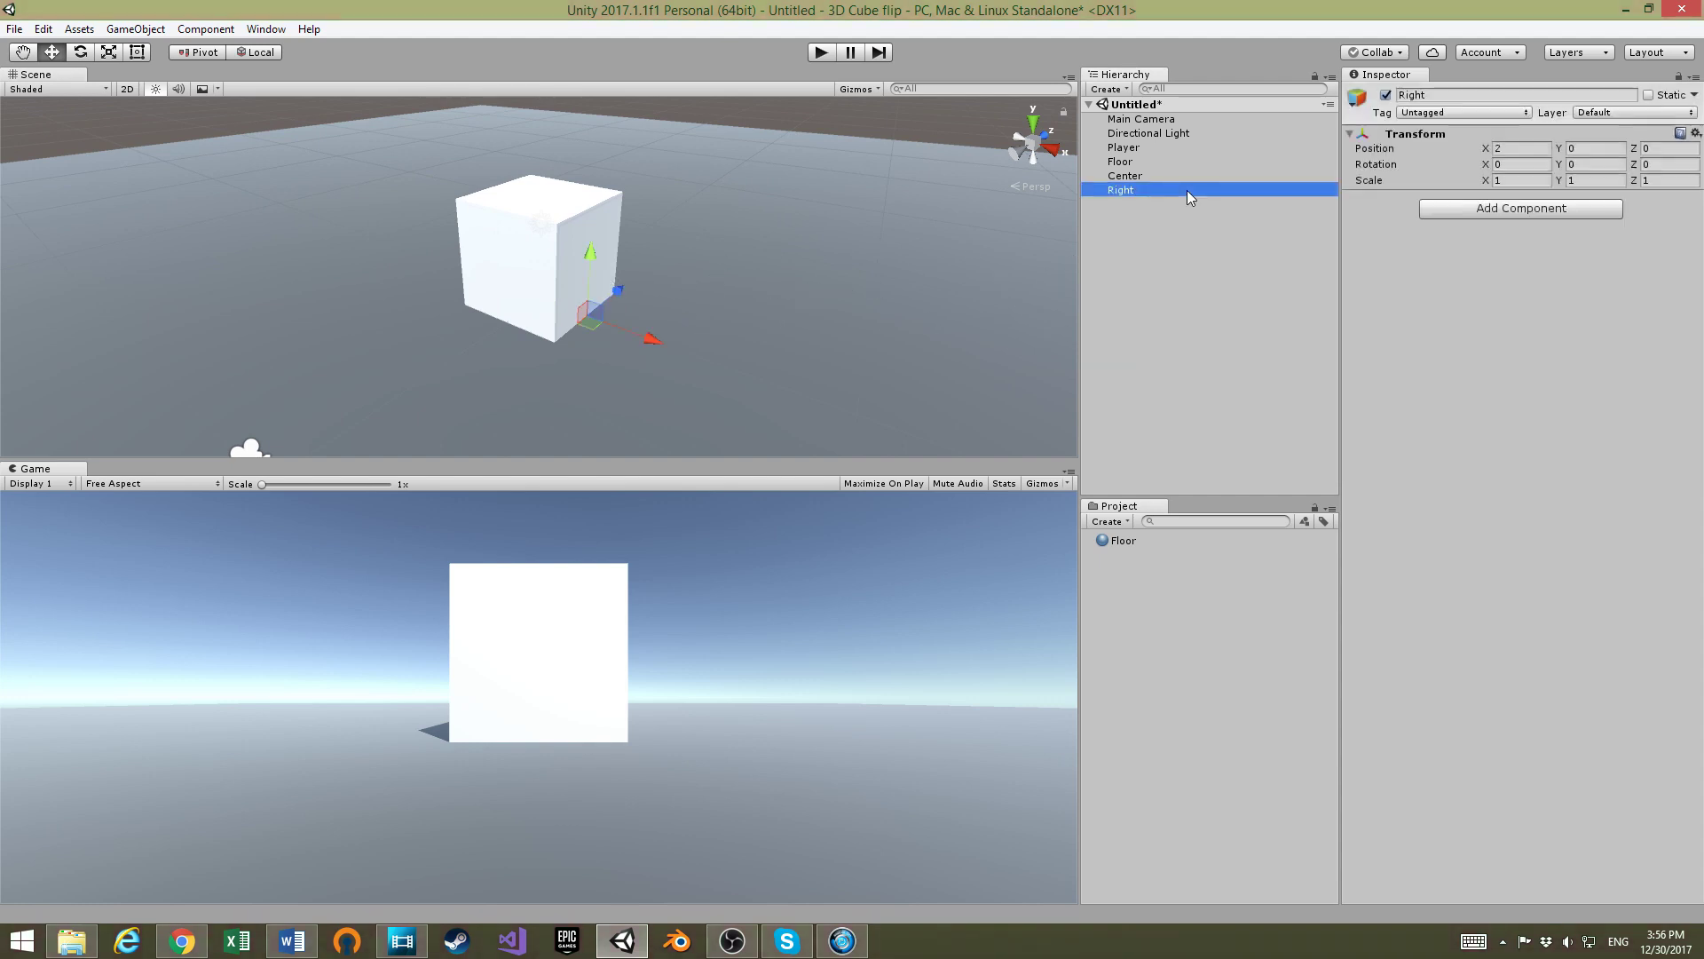
right_click(1186, 190)
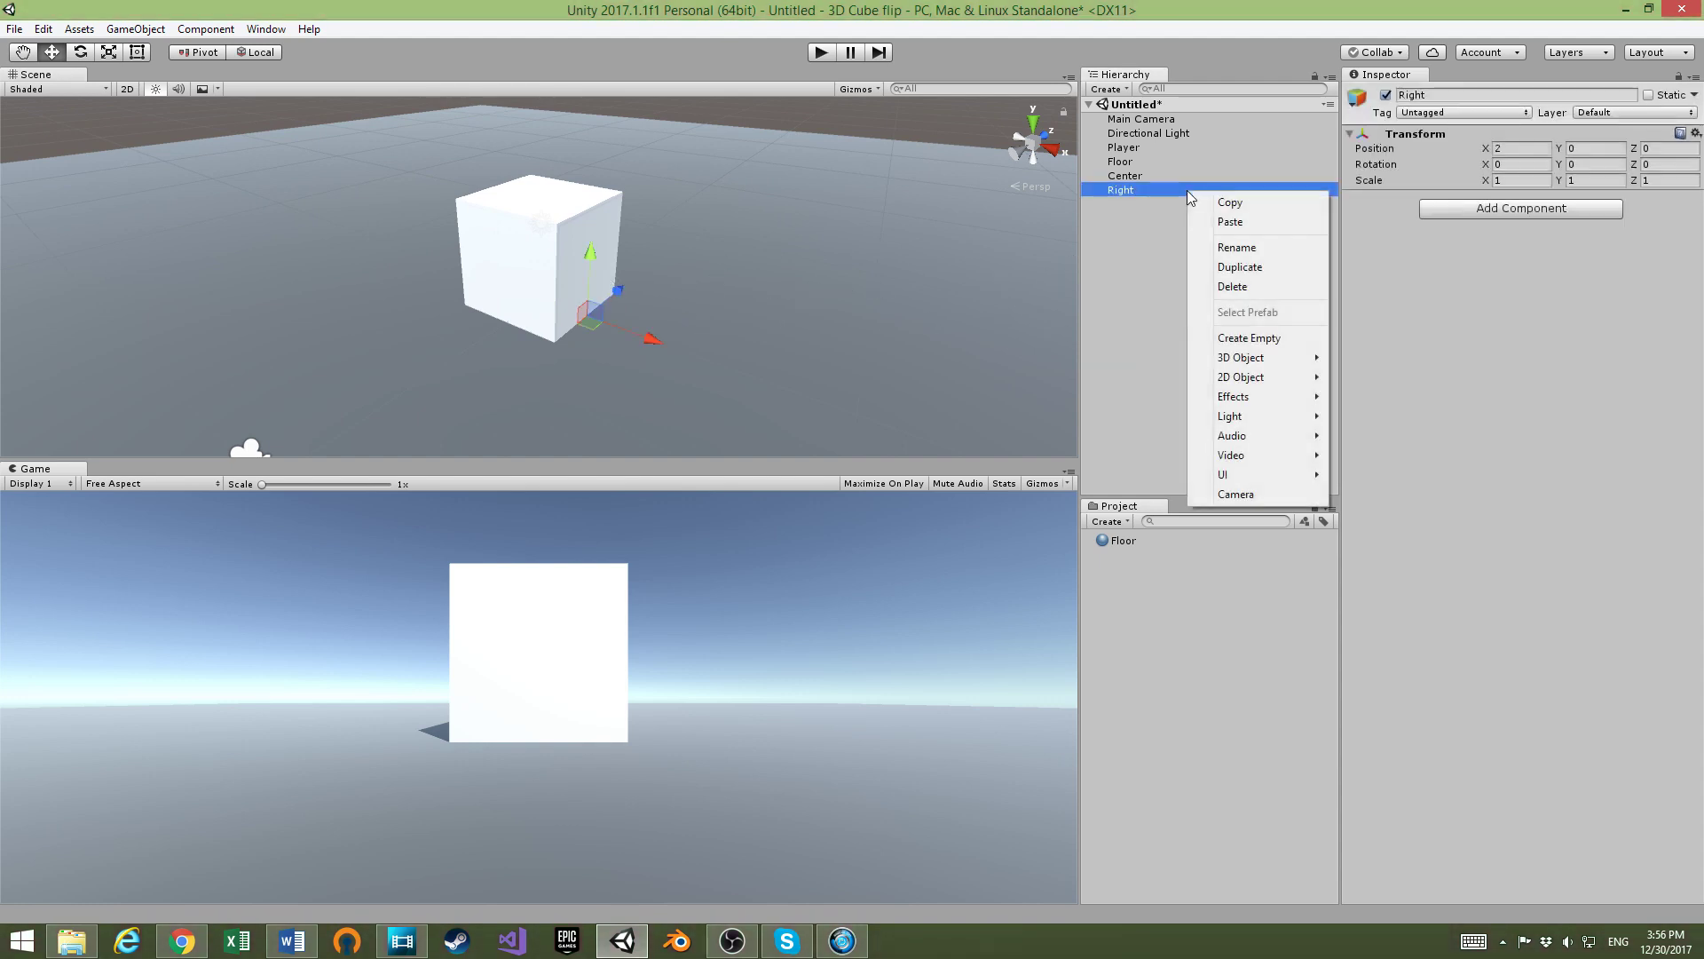
click(1245, 270)
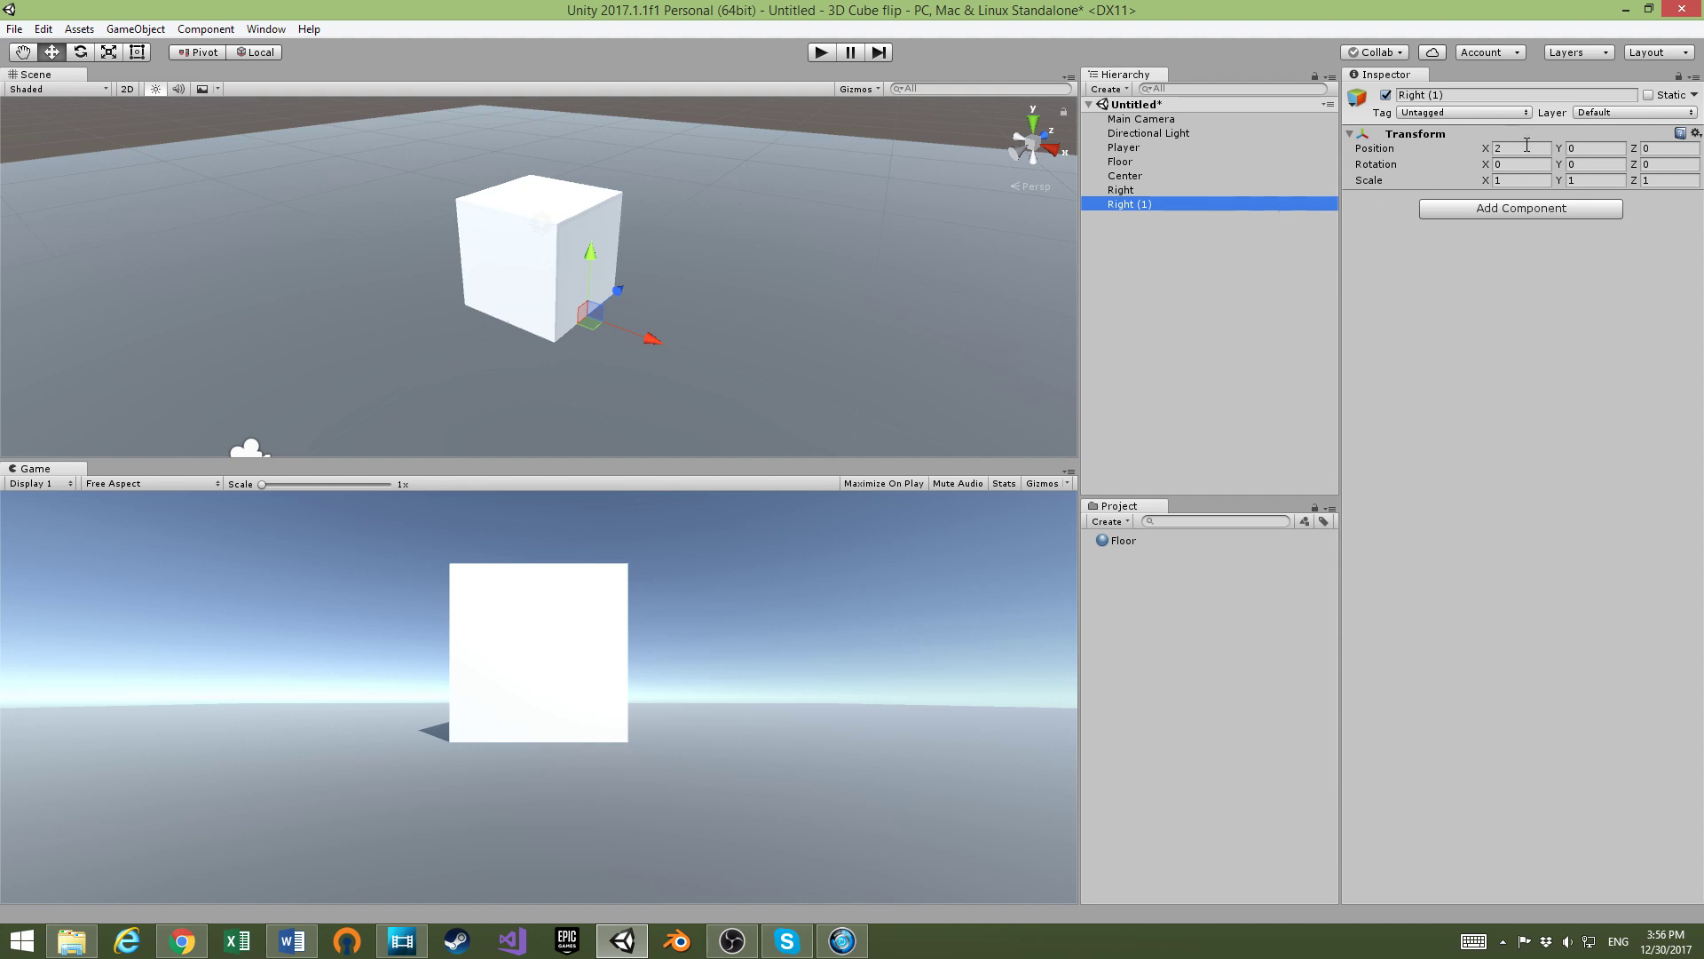
right_click(1225, 203)
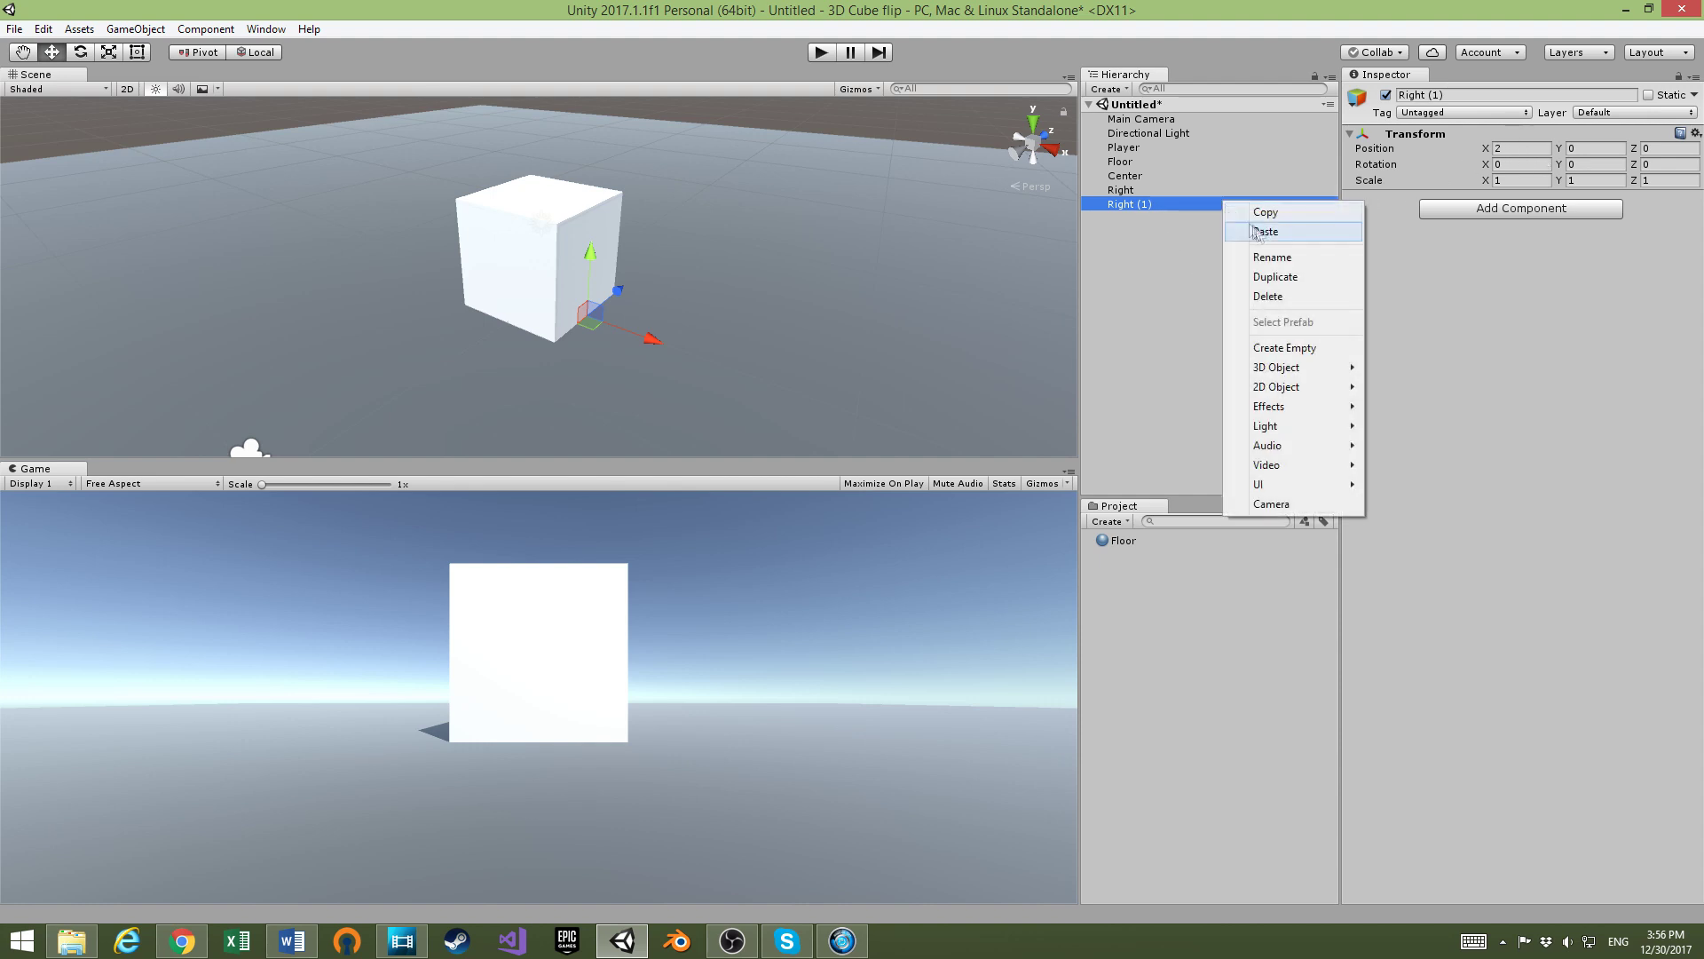
click(1276, 256)
text(U)
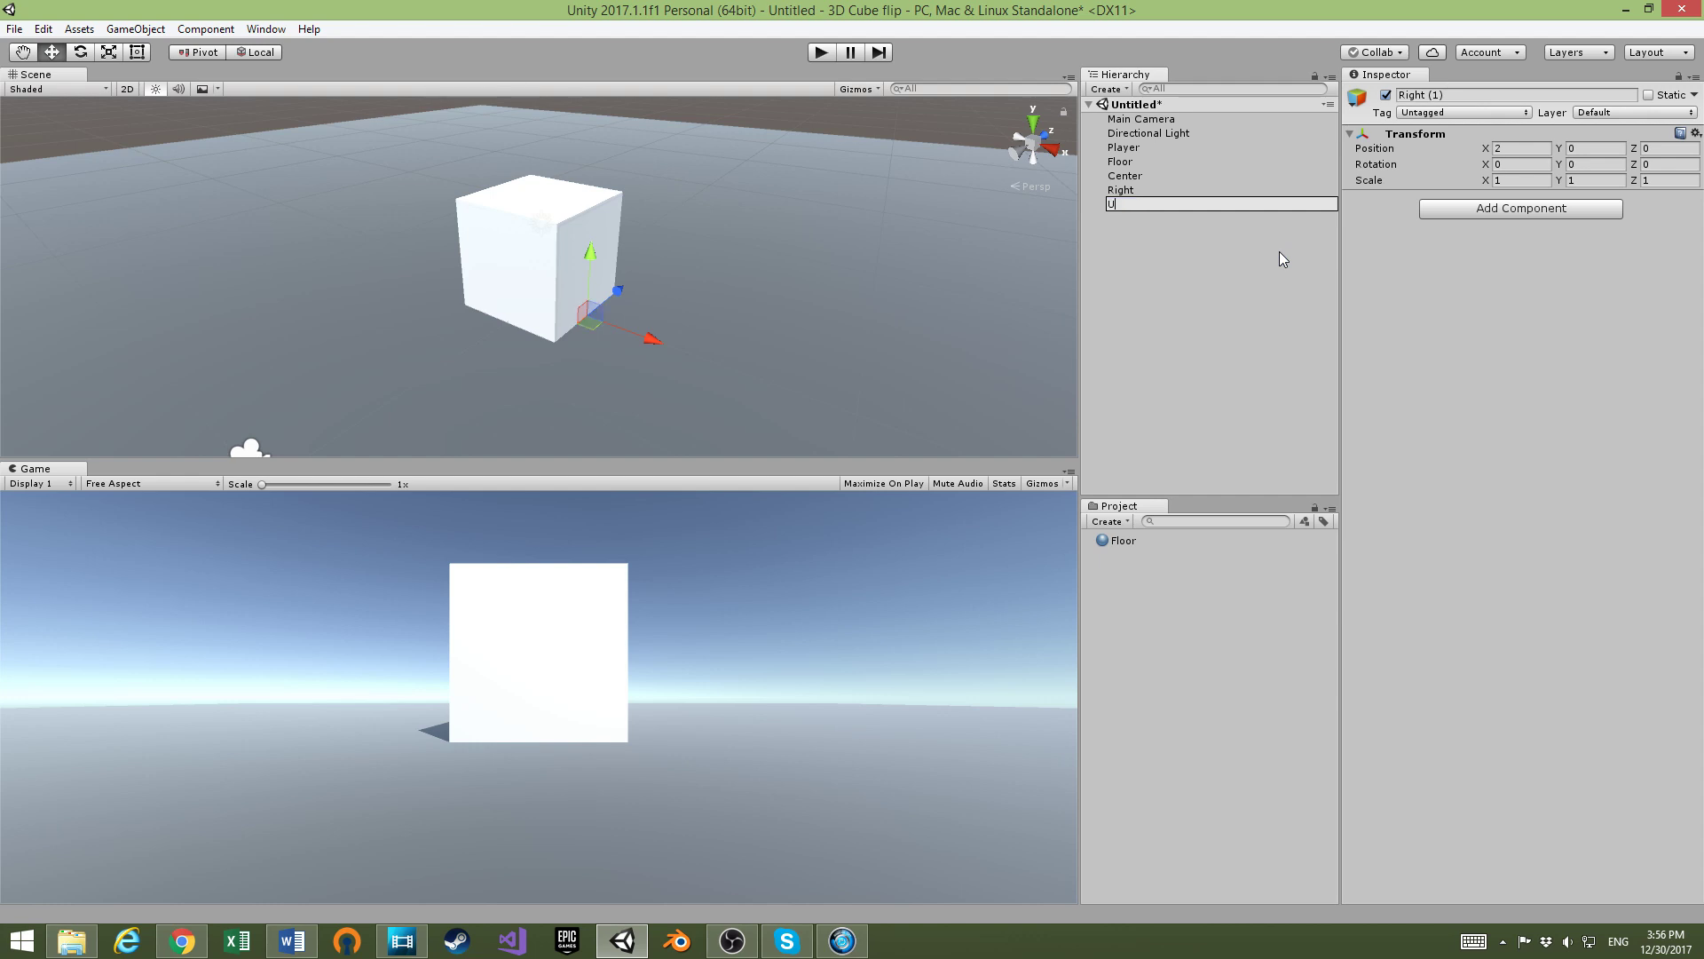
text(p)
key(Return)
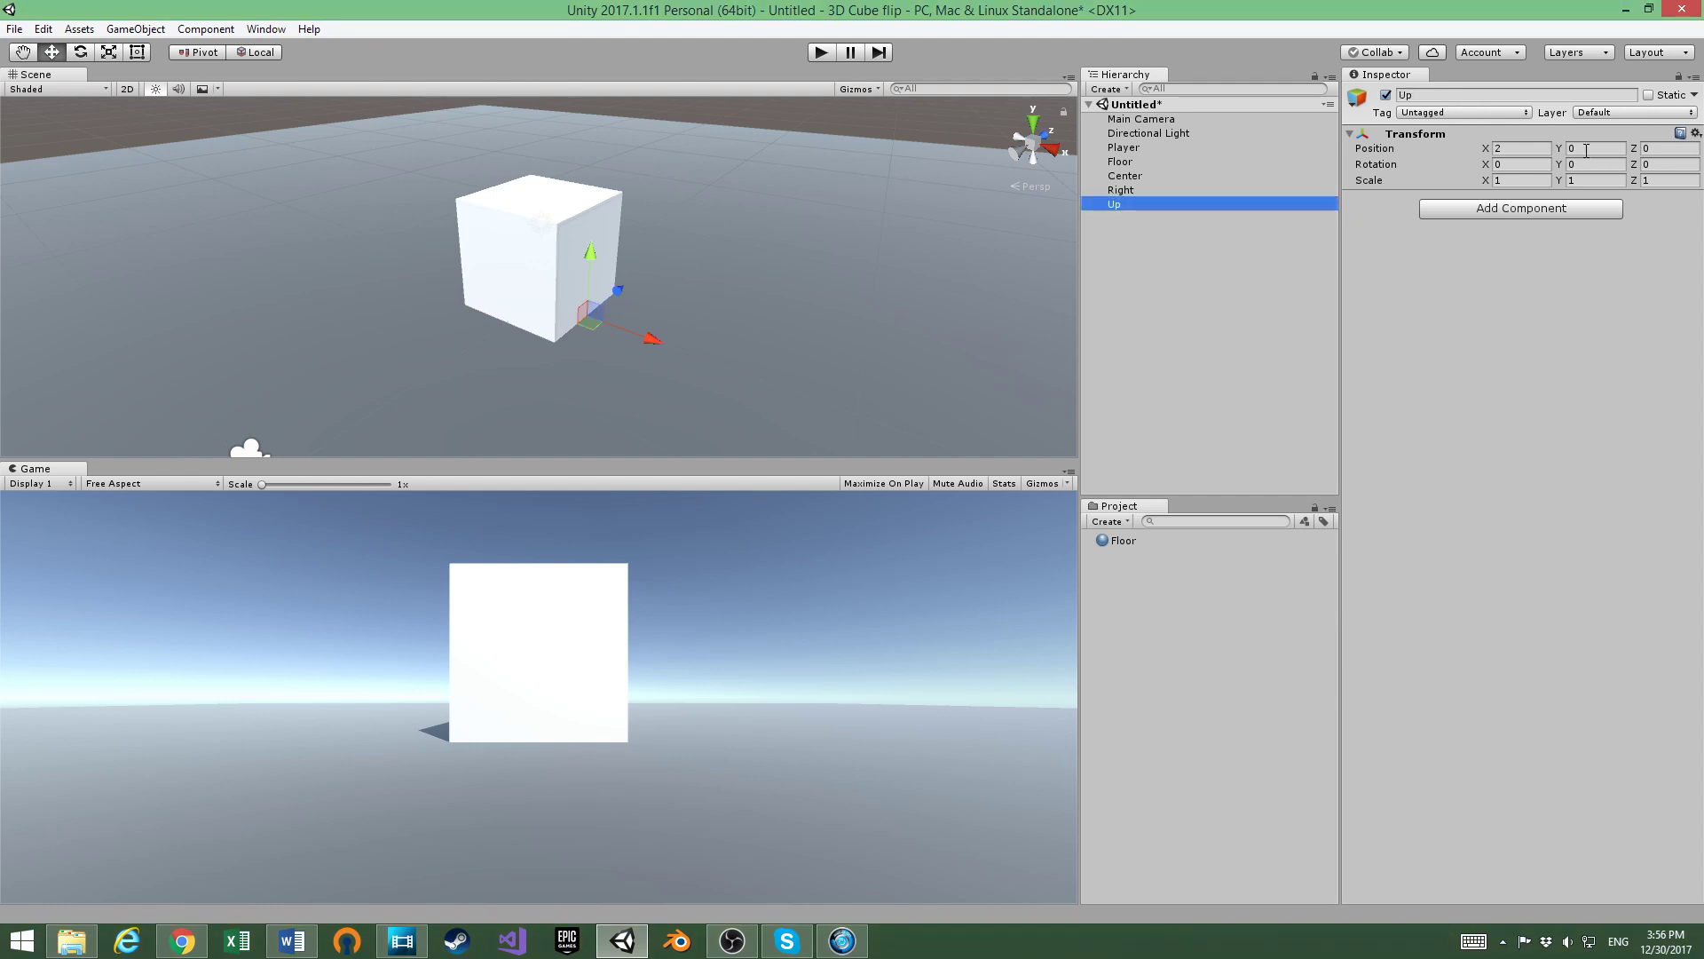
Set Up's X position to 0
click(1527, 150)
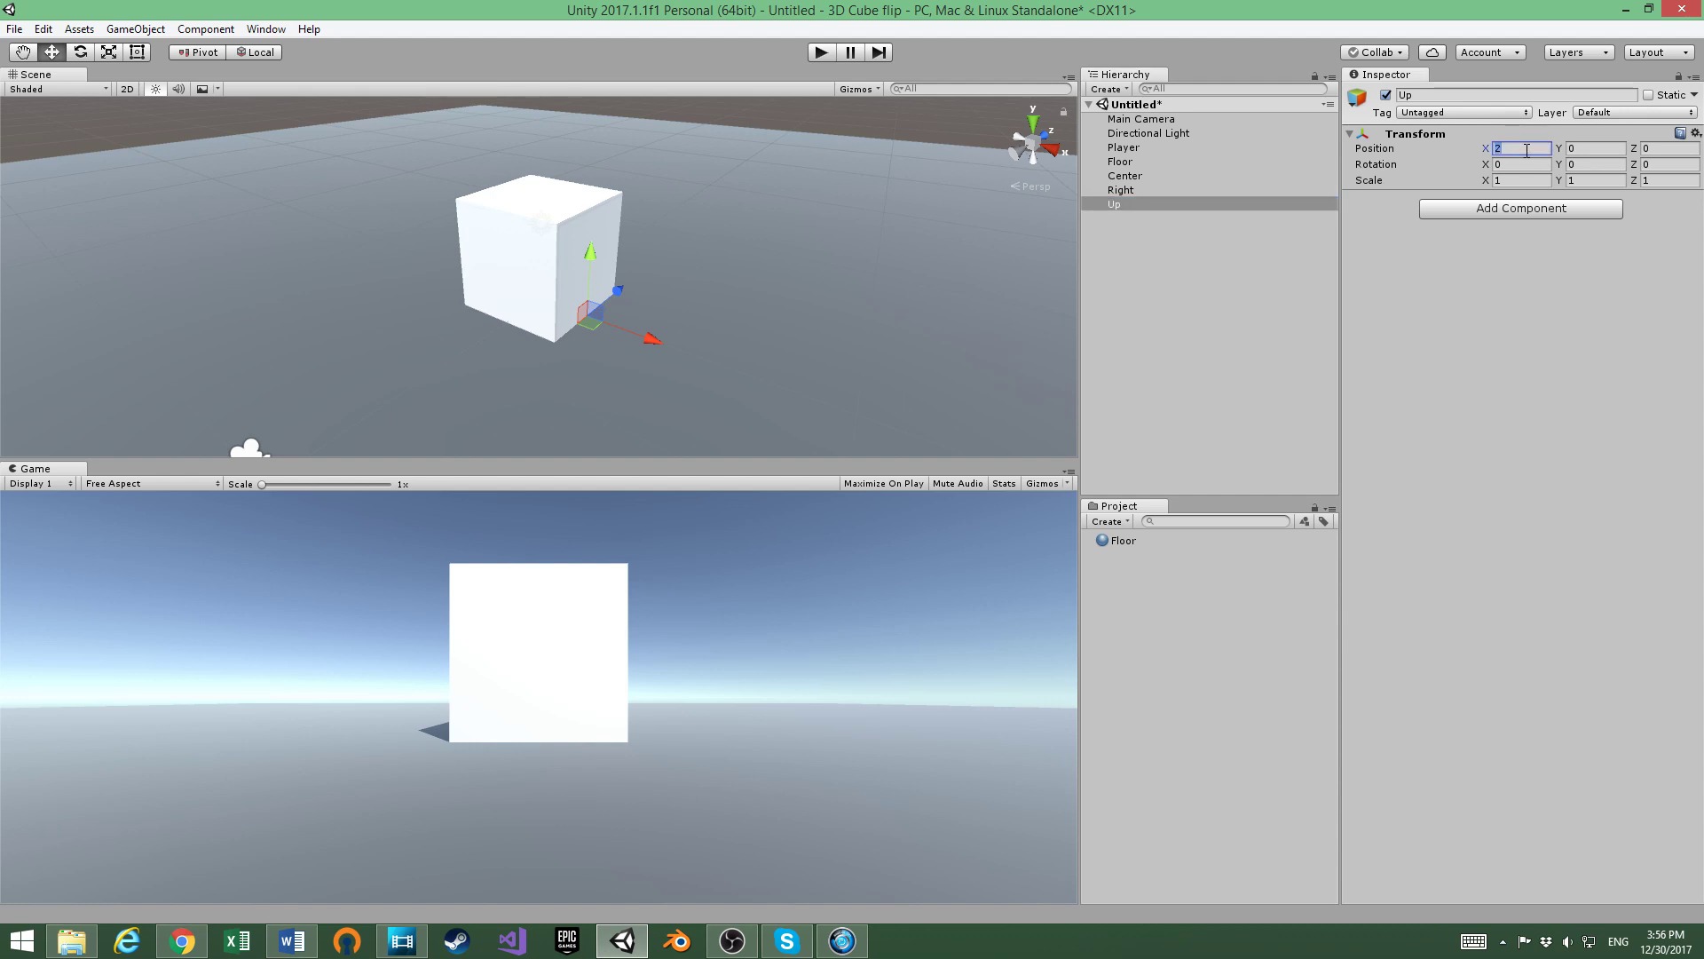
text(0)
click(1653, 148)
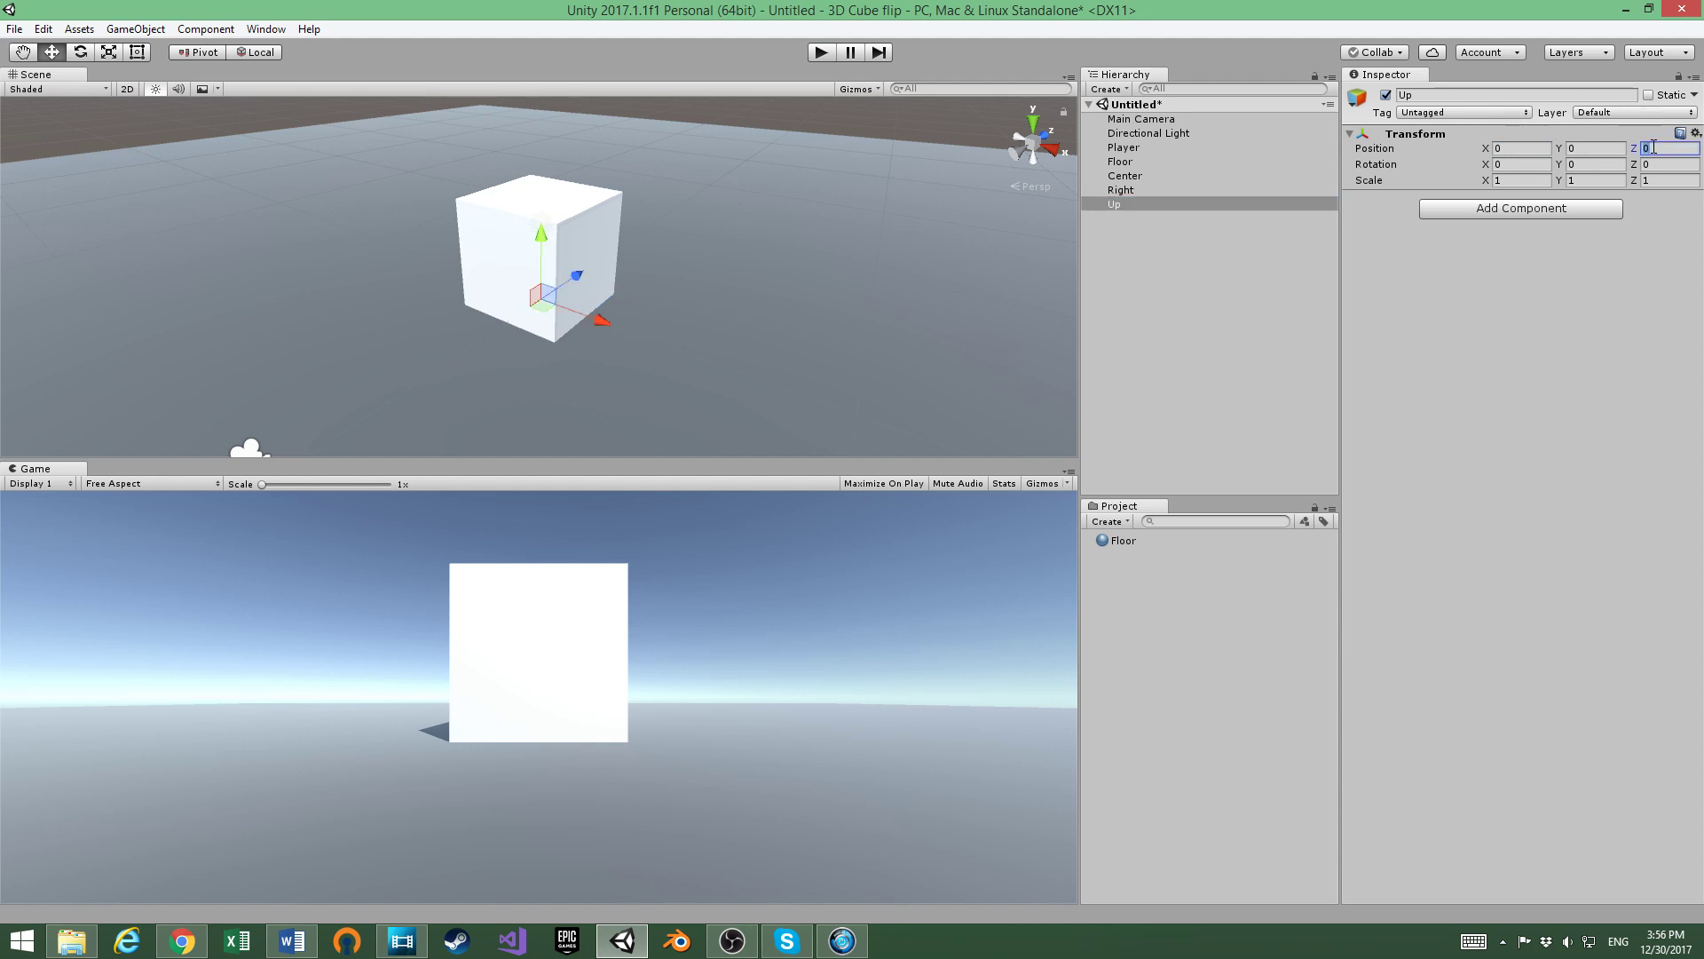
text(2)
click(1205, 280)
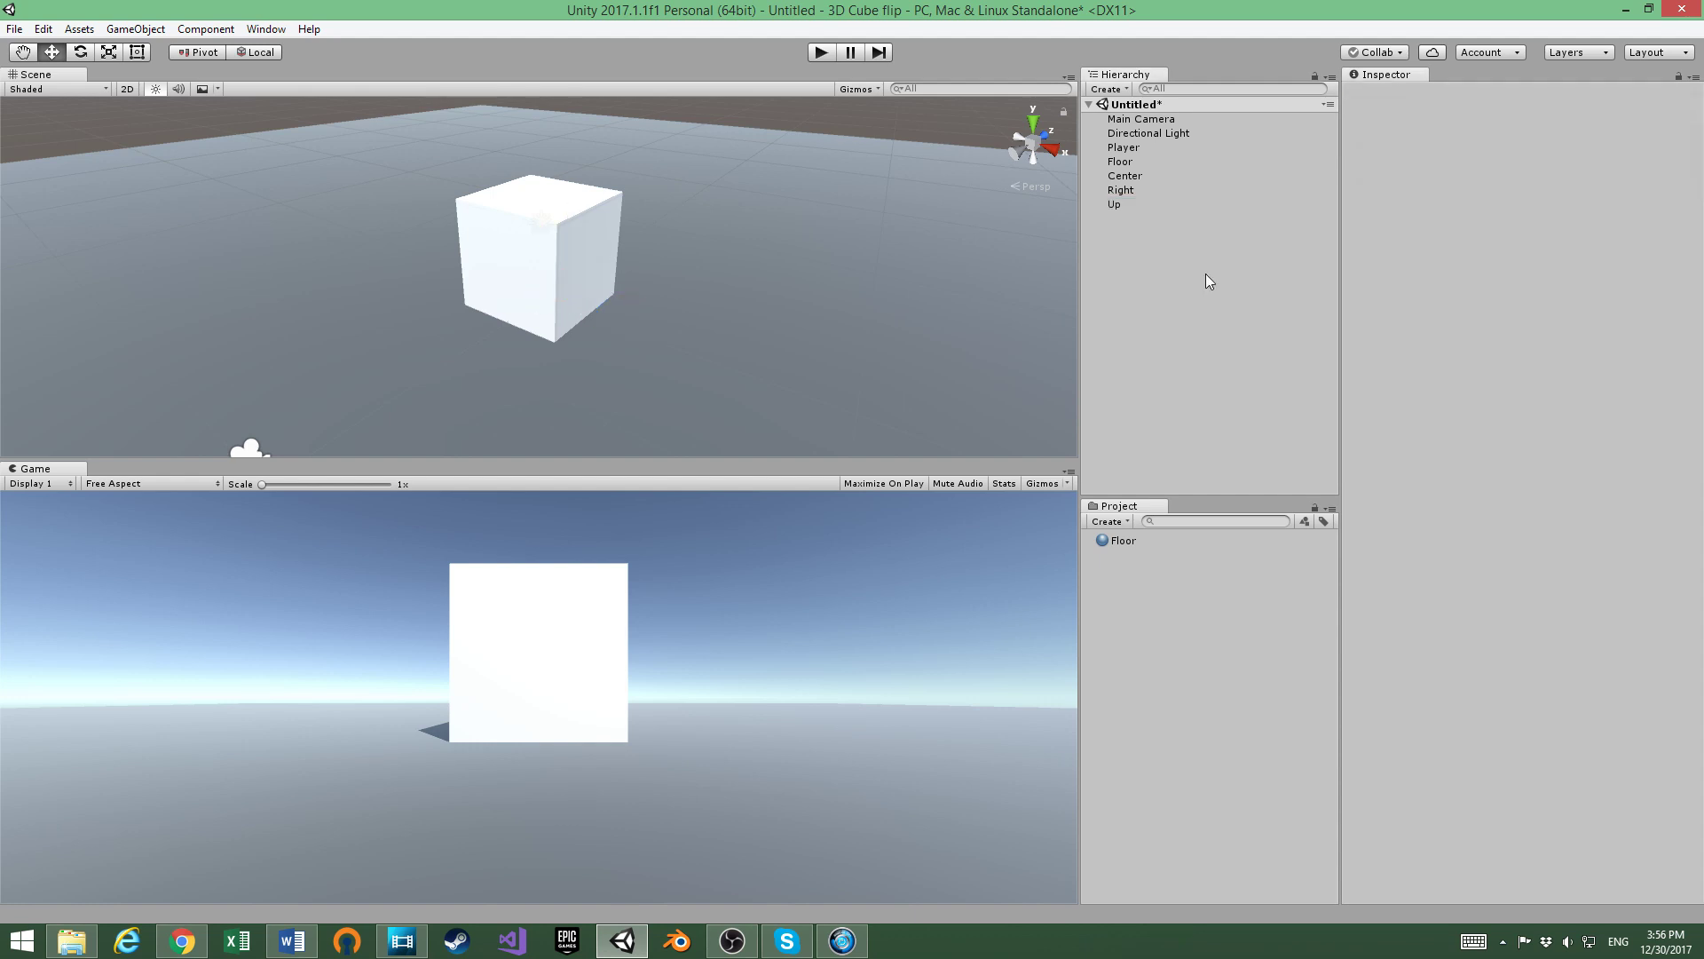
right_click(1196, 267)
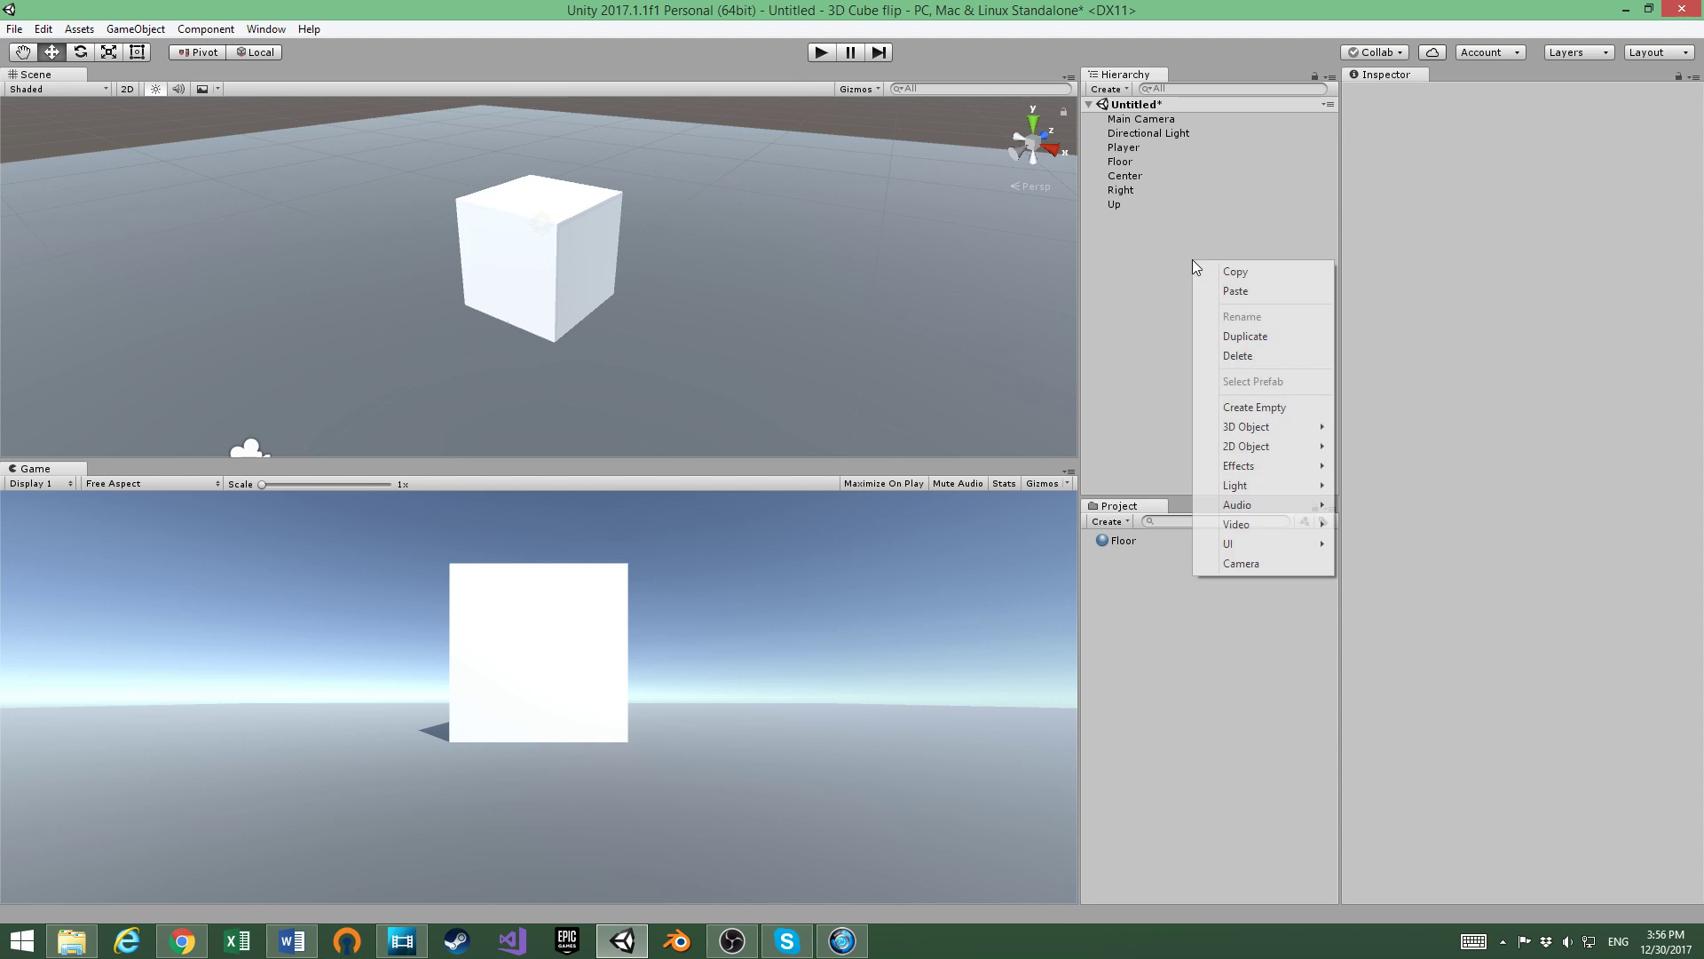
Create an empty GameObject and rename it 'Left'
mouse_move(1246, 426)
click(1243, 406)
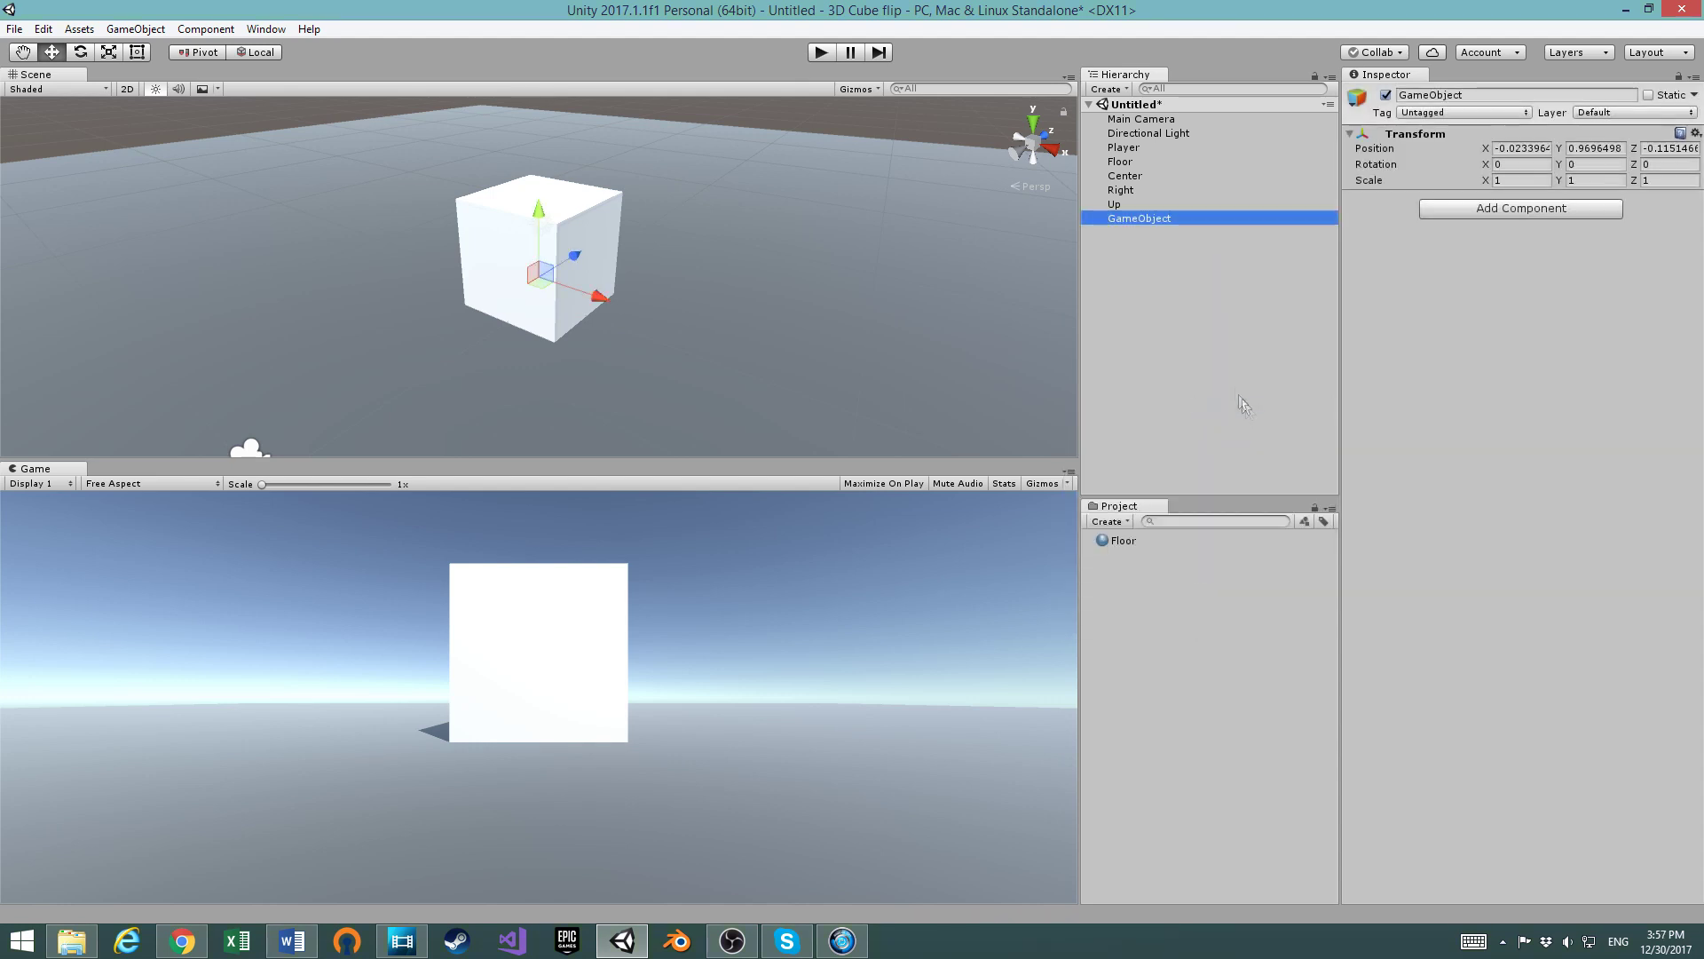
right_click(1166, 221)
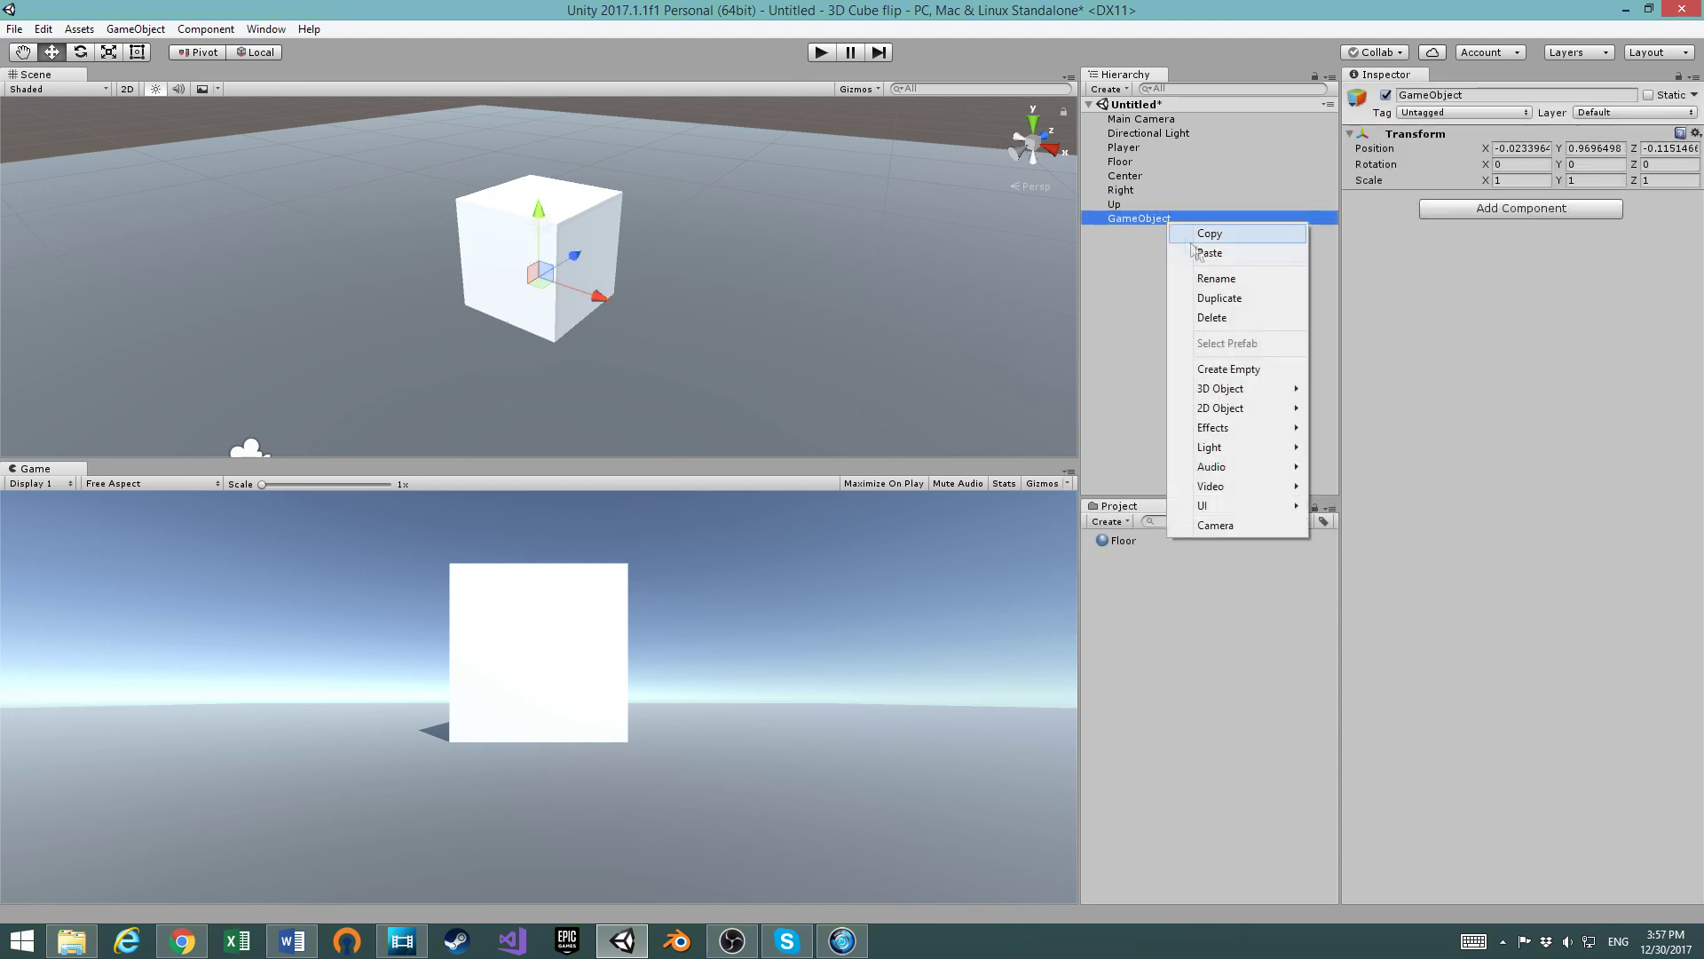
click(1236, 283)
text(Le)
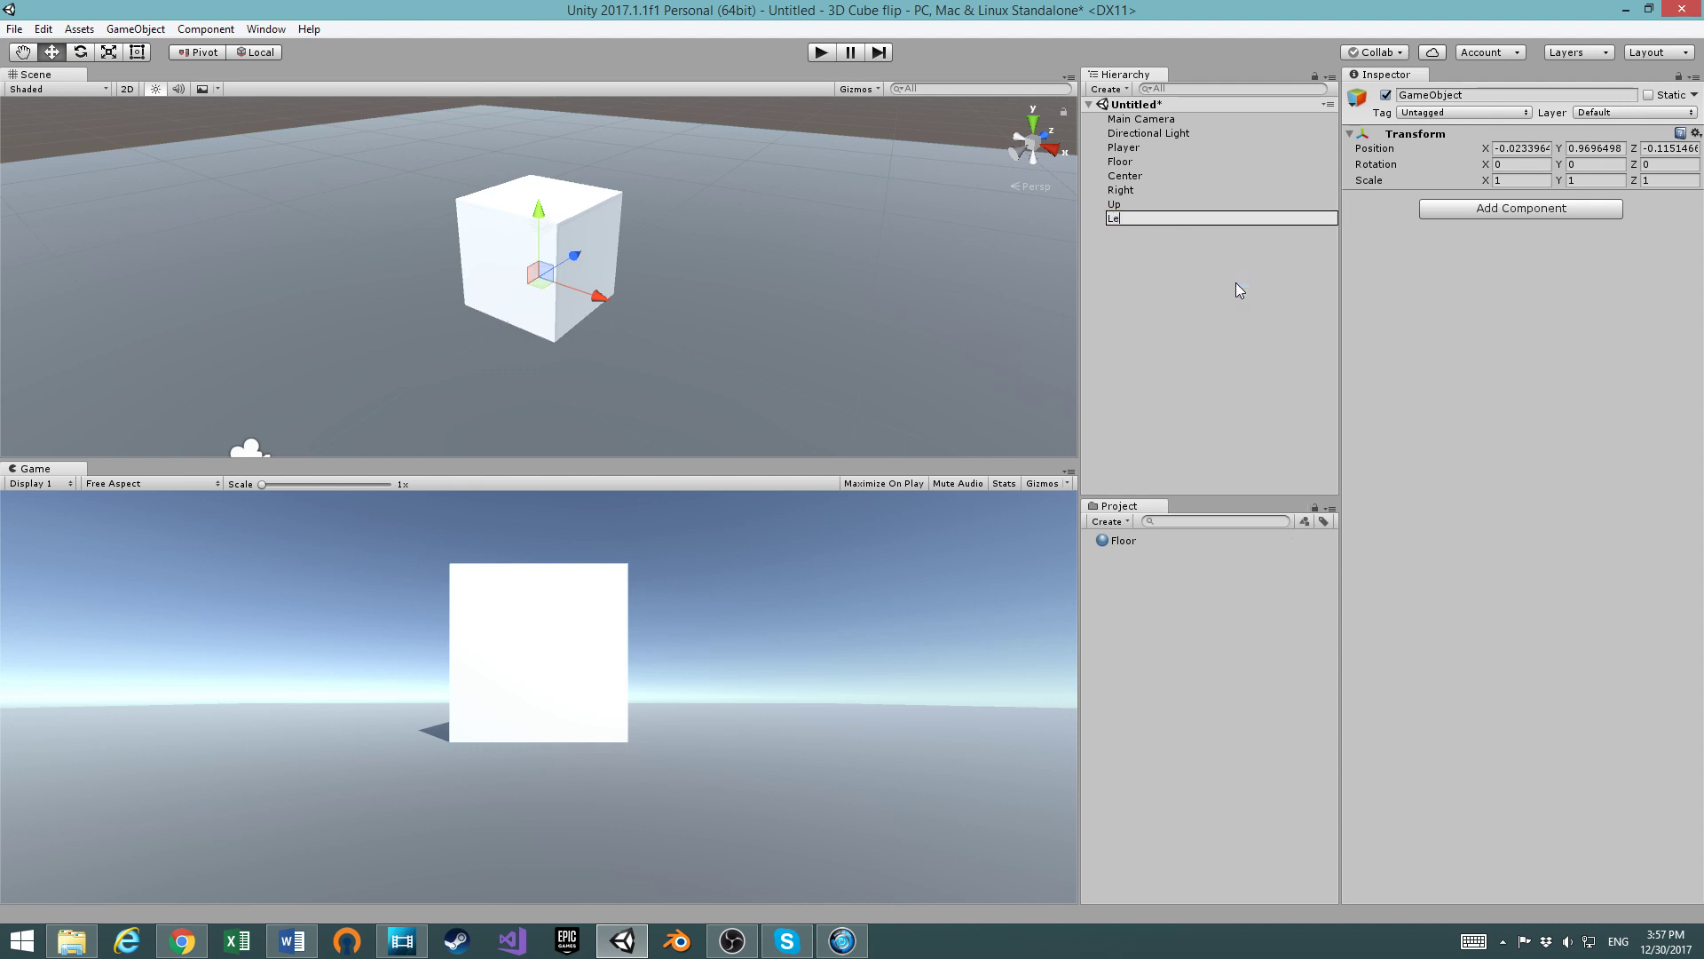
text(ft)
key(Return)
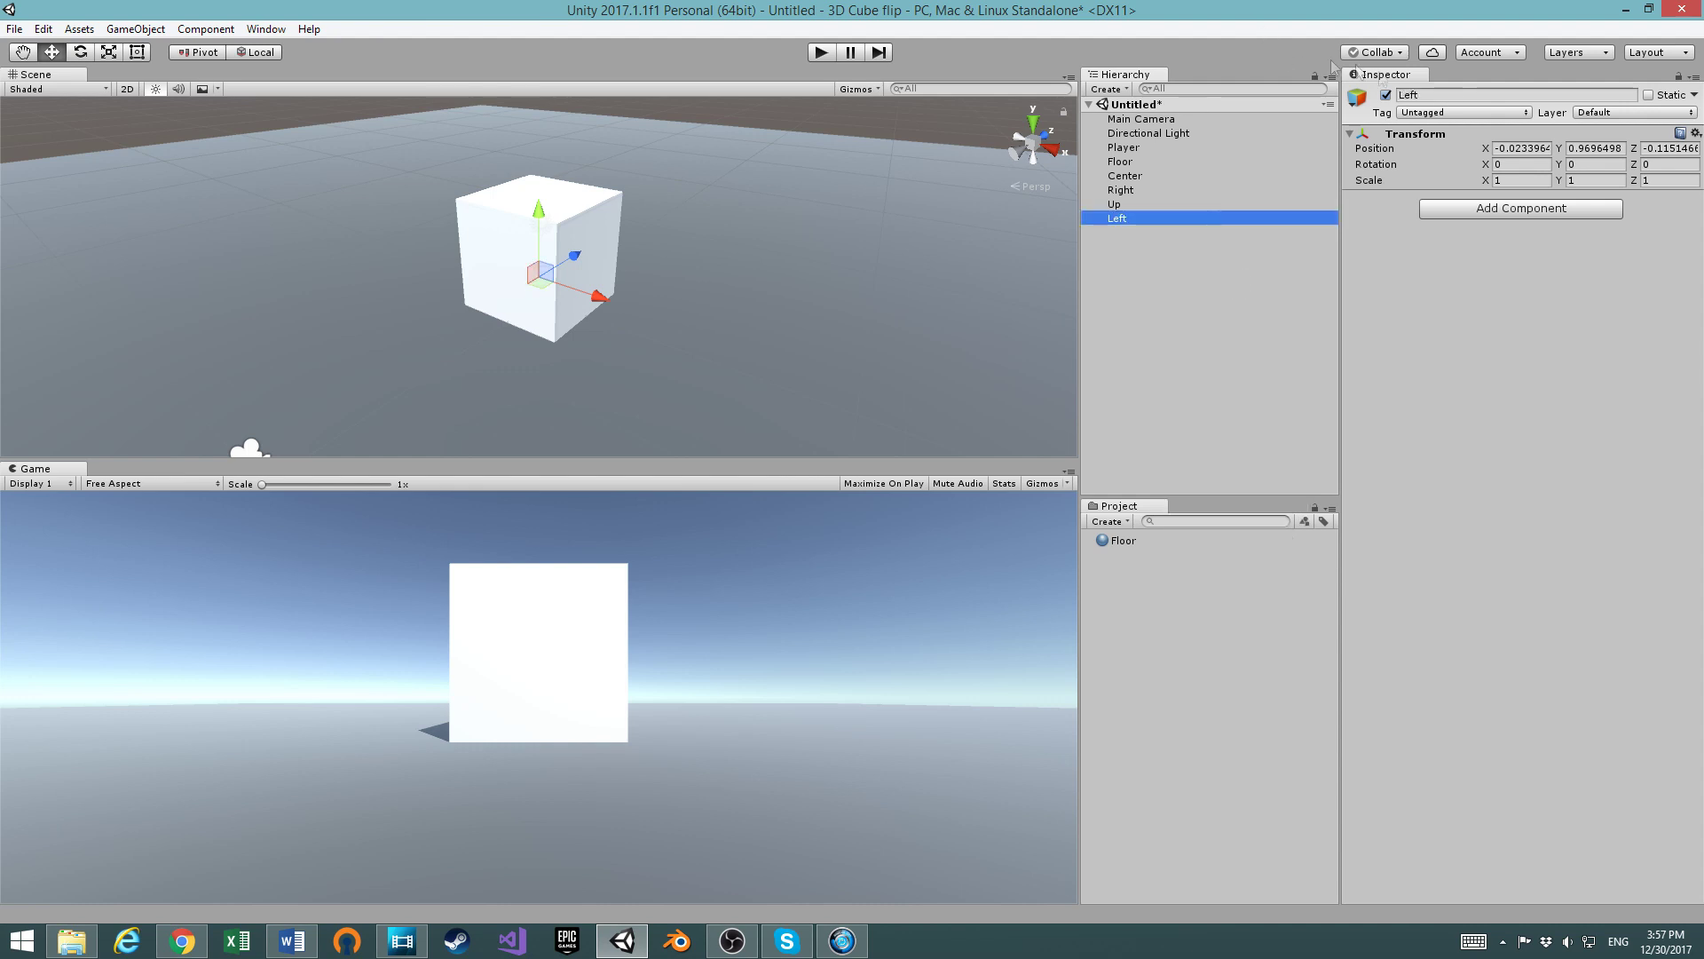
Reset Left's transform and set its X position to -2
click(1695, 133)
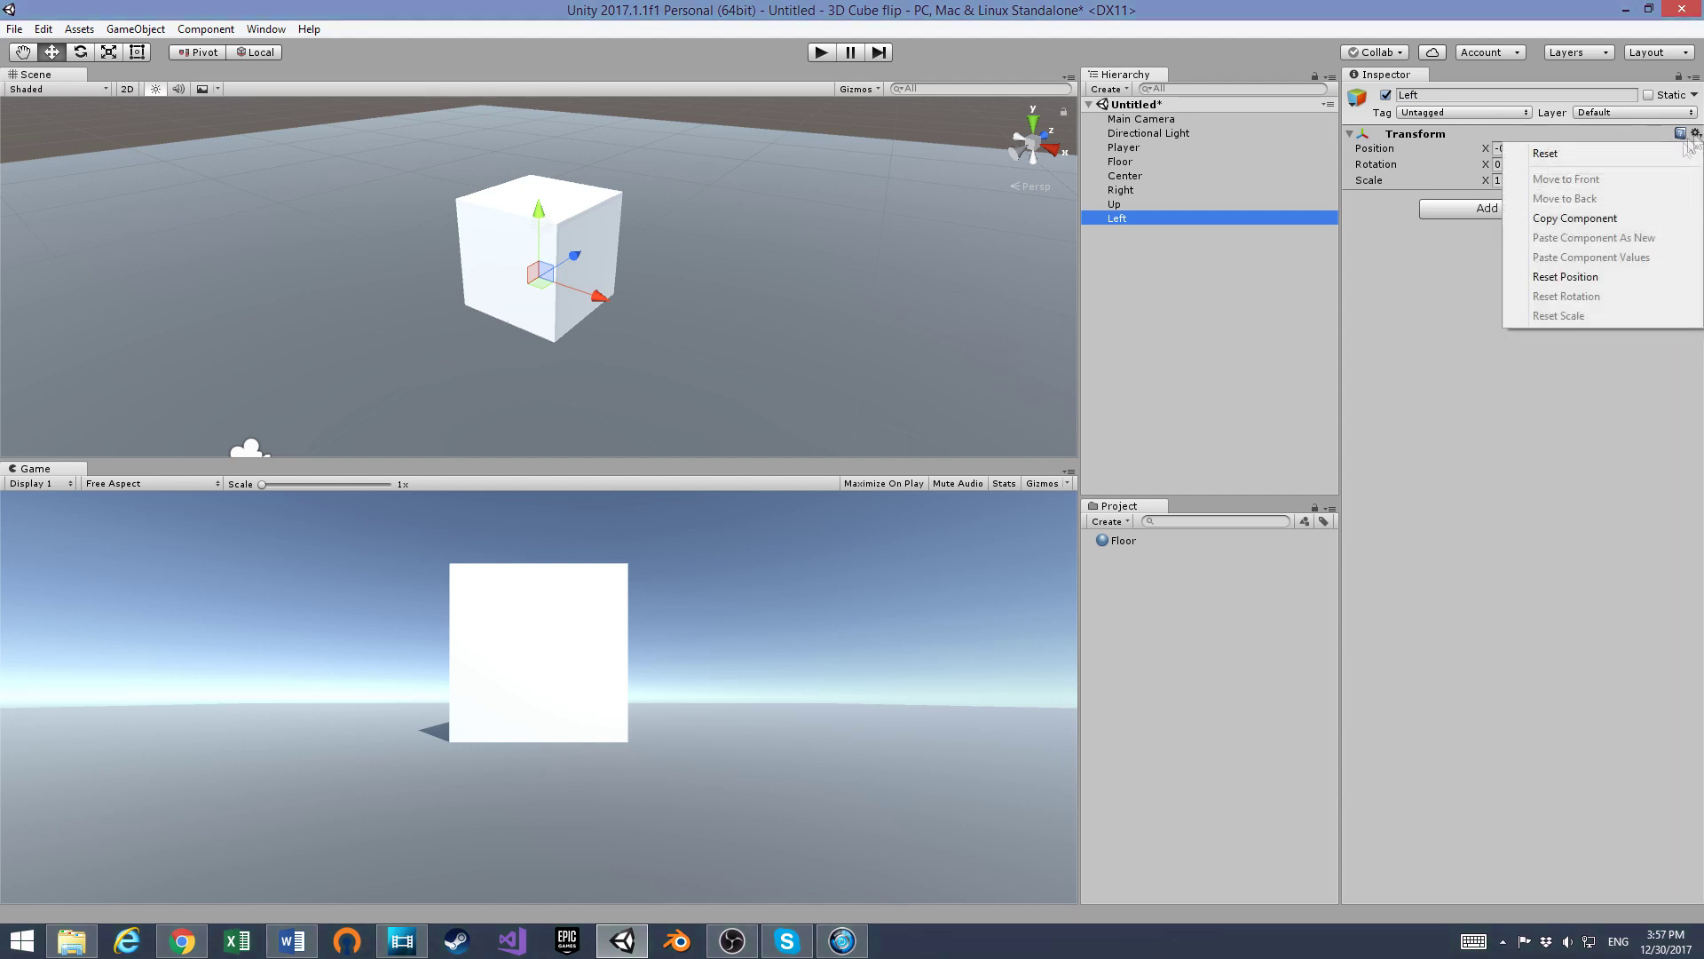
click(1634, 155)
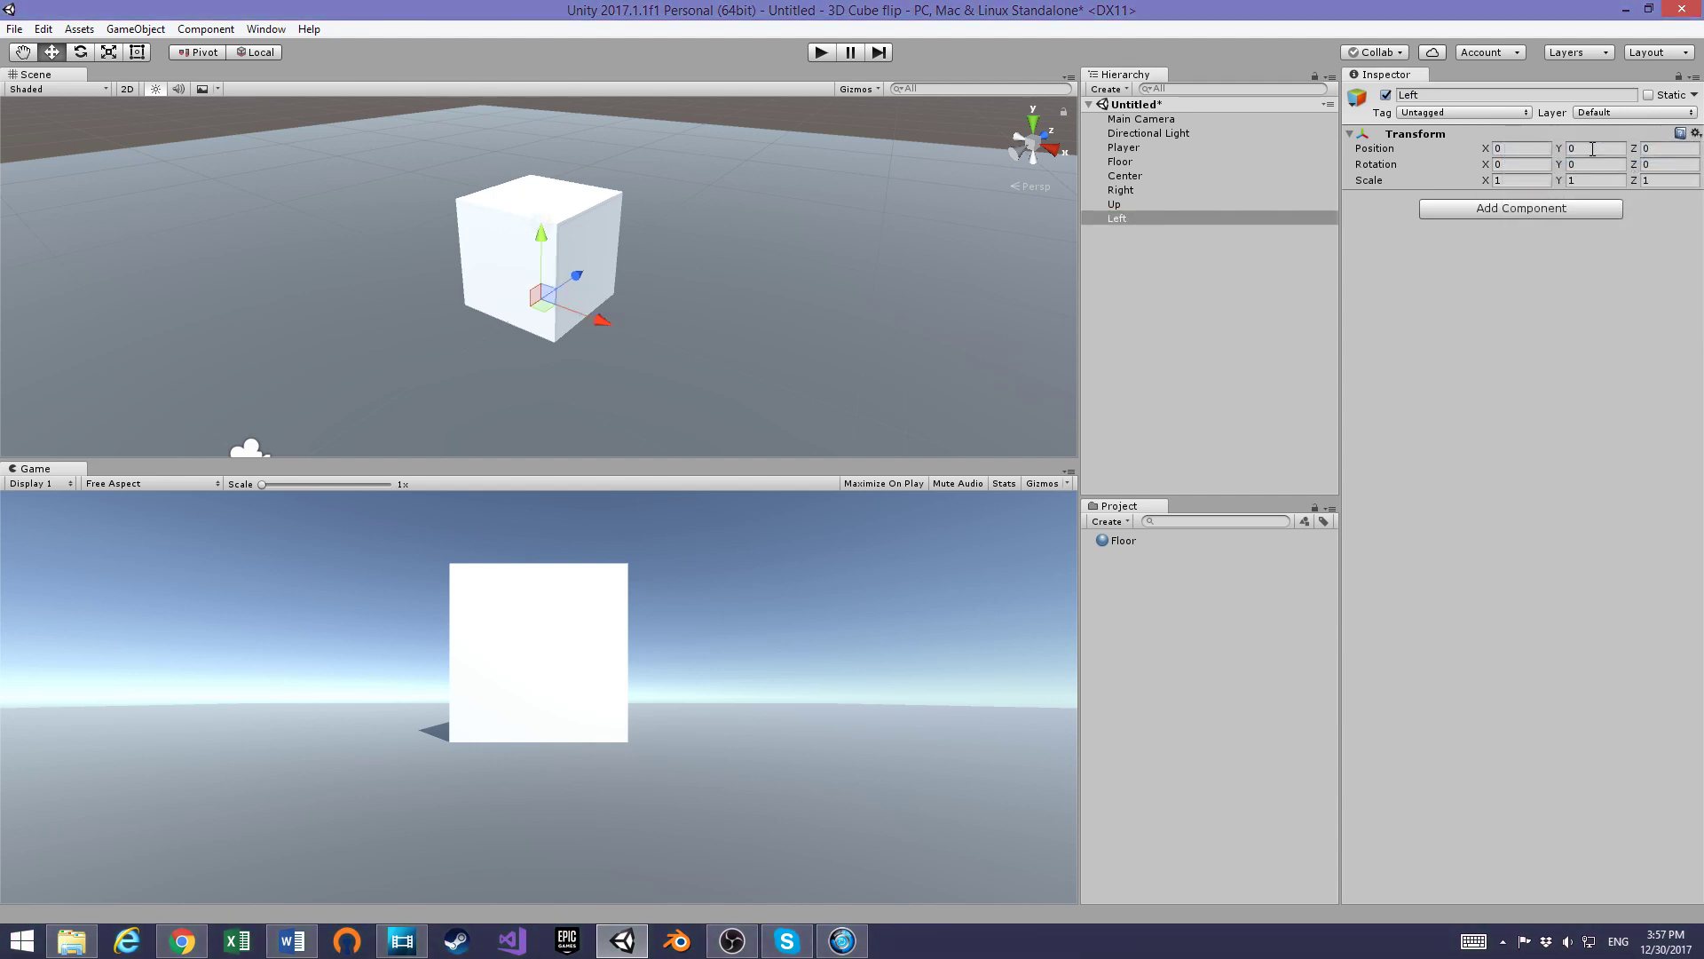
click(1540, 149)
text(2)
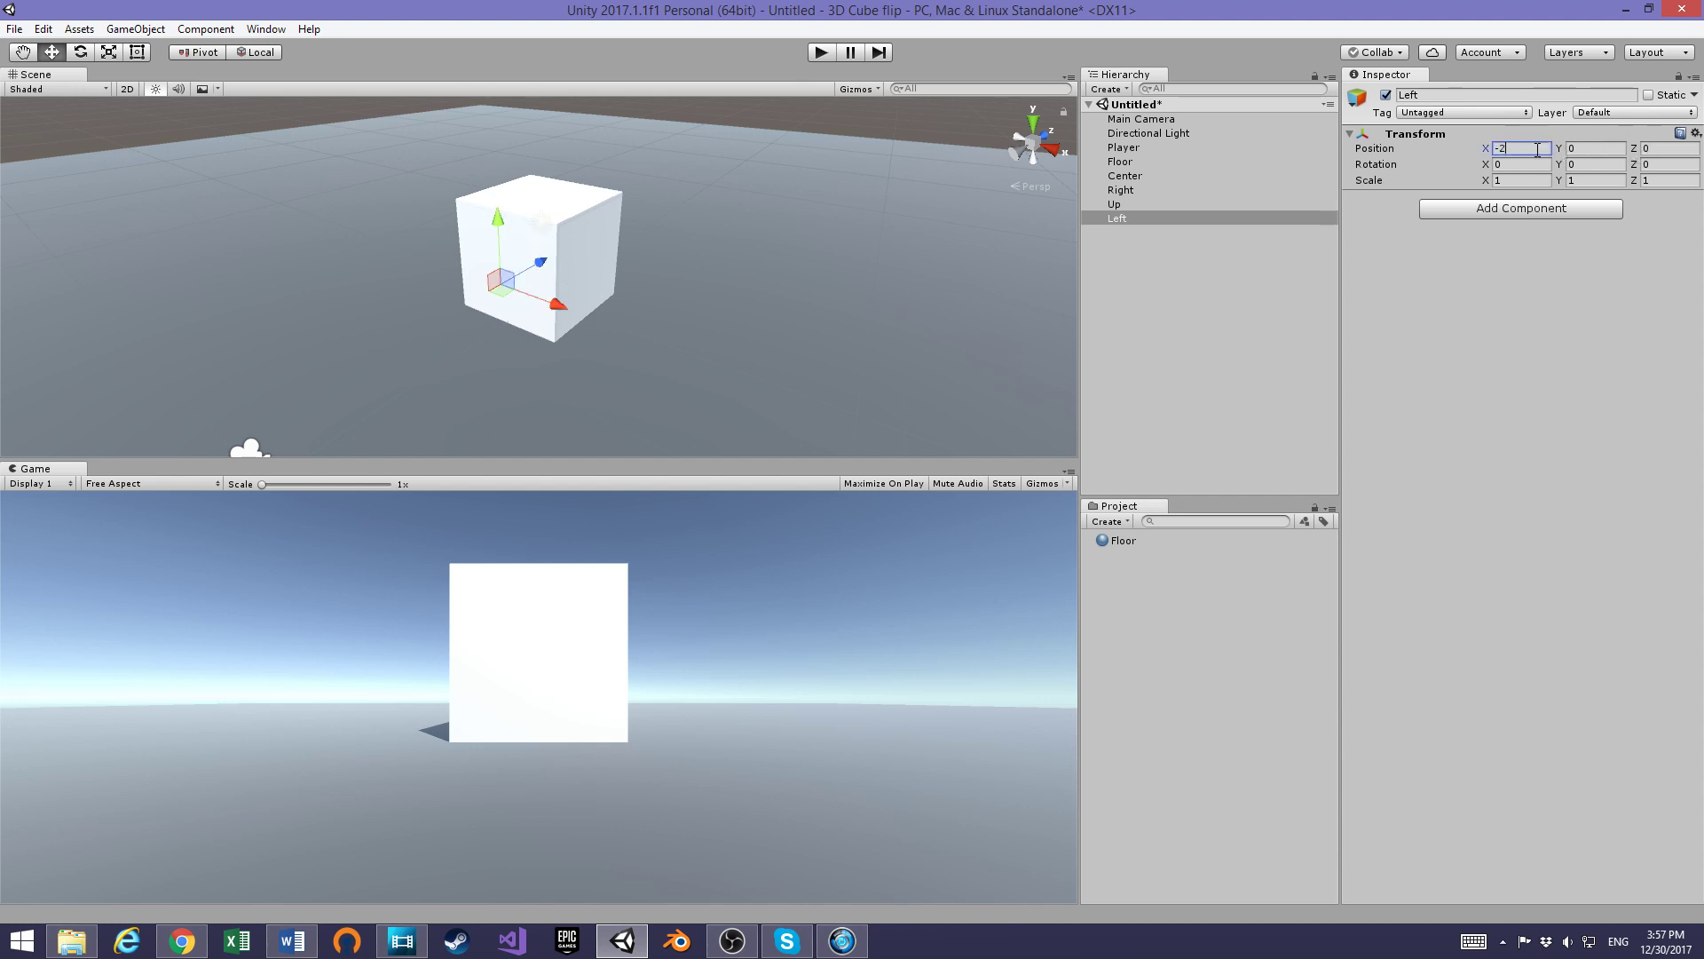
key(Return)
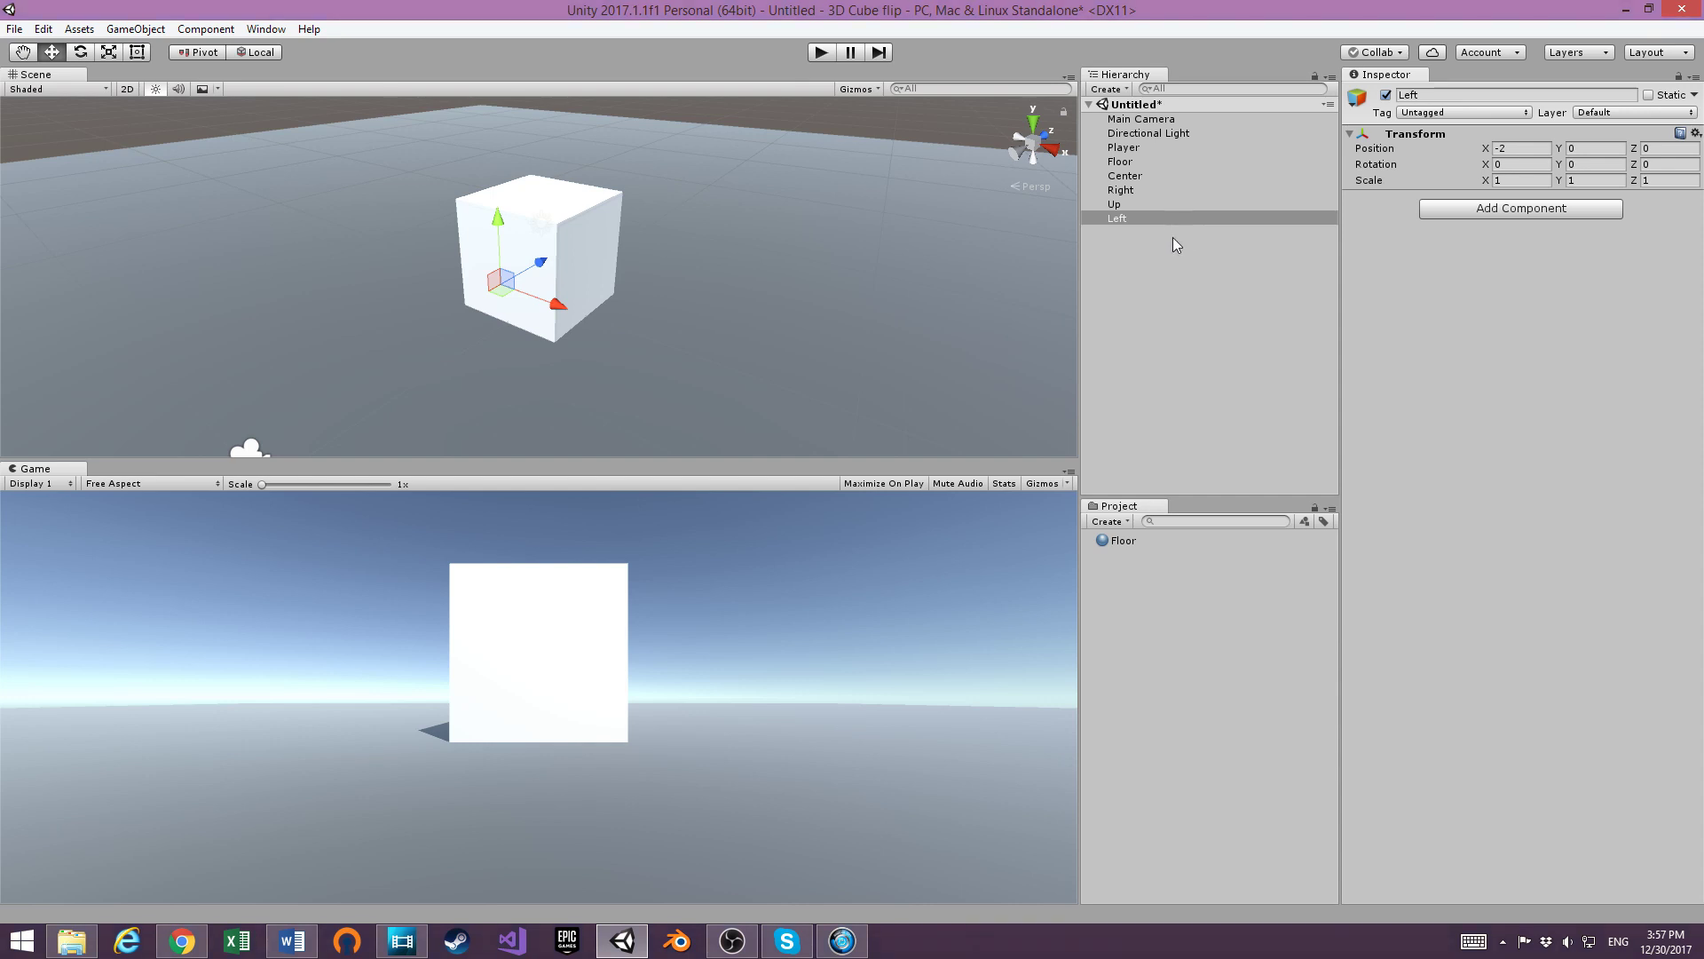
right_click(1173, 237)
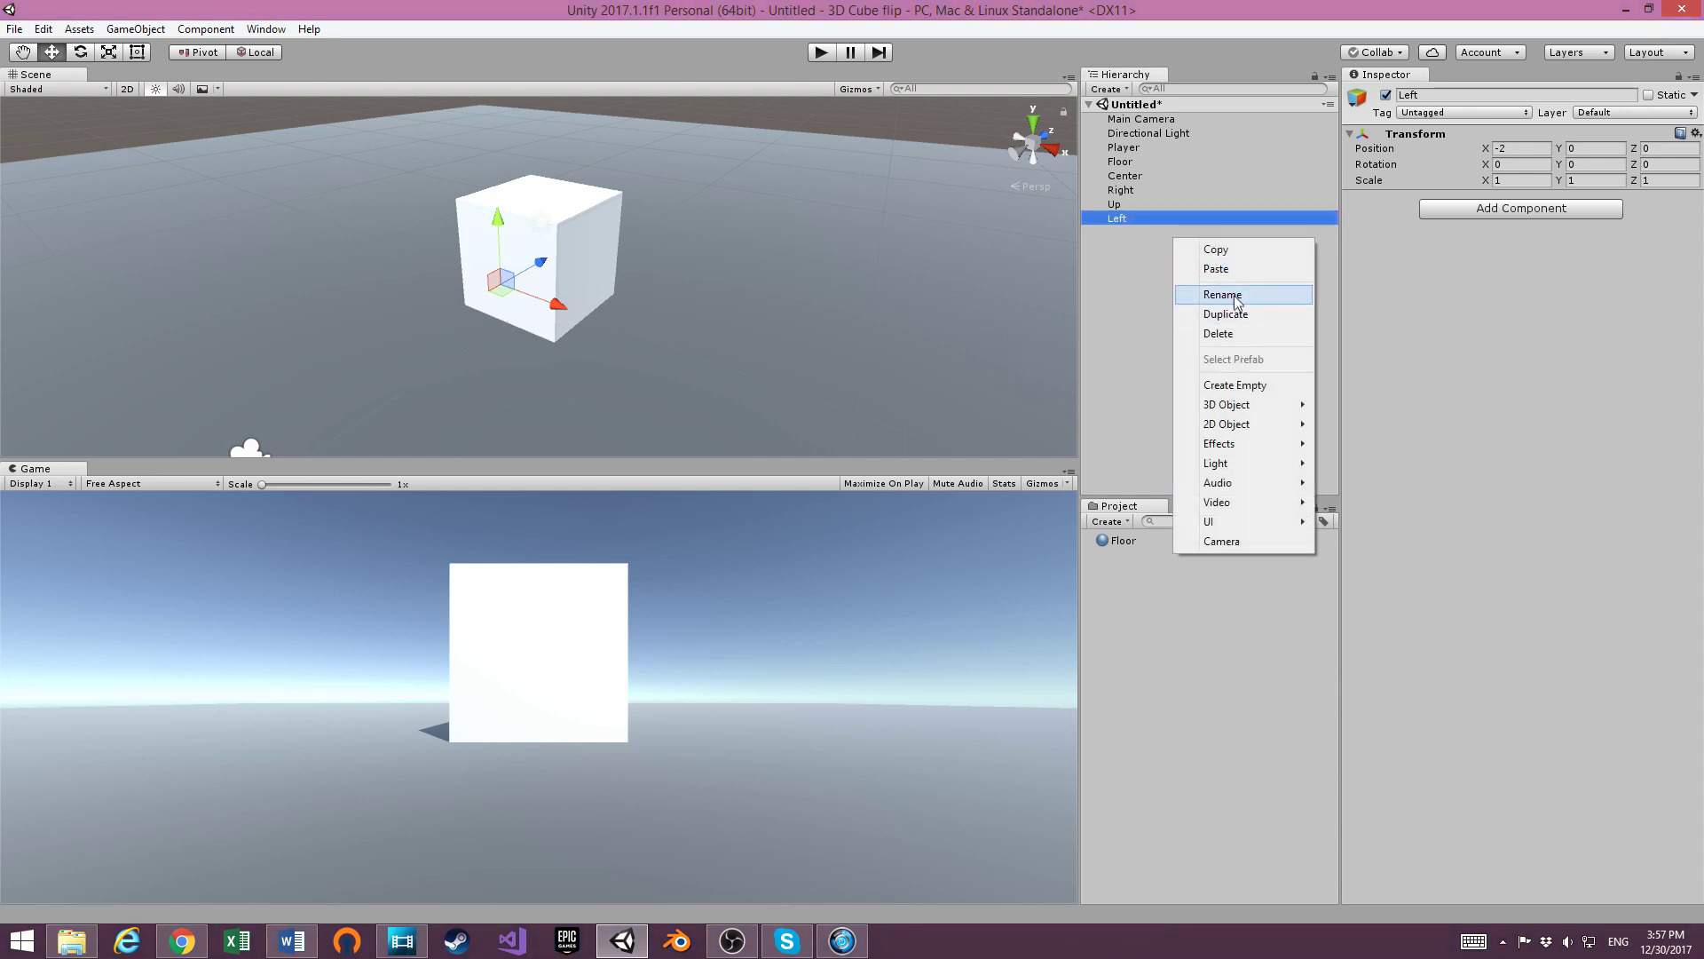
Create an empty GameObject and rename it 'Down'
click(1246, 388)
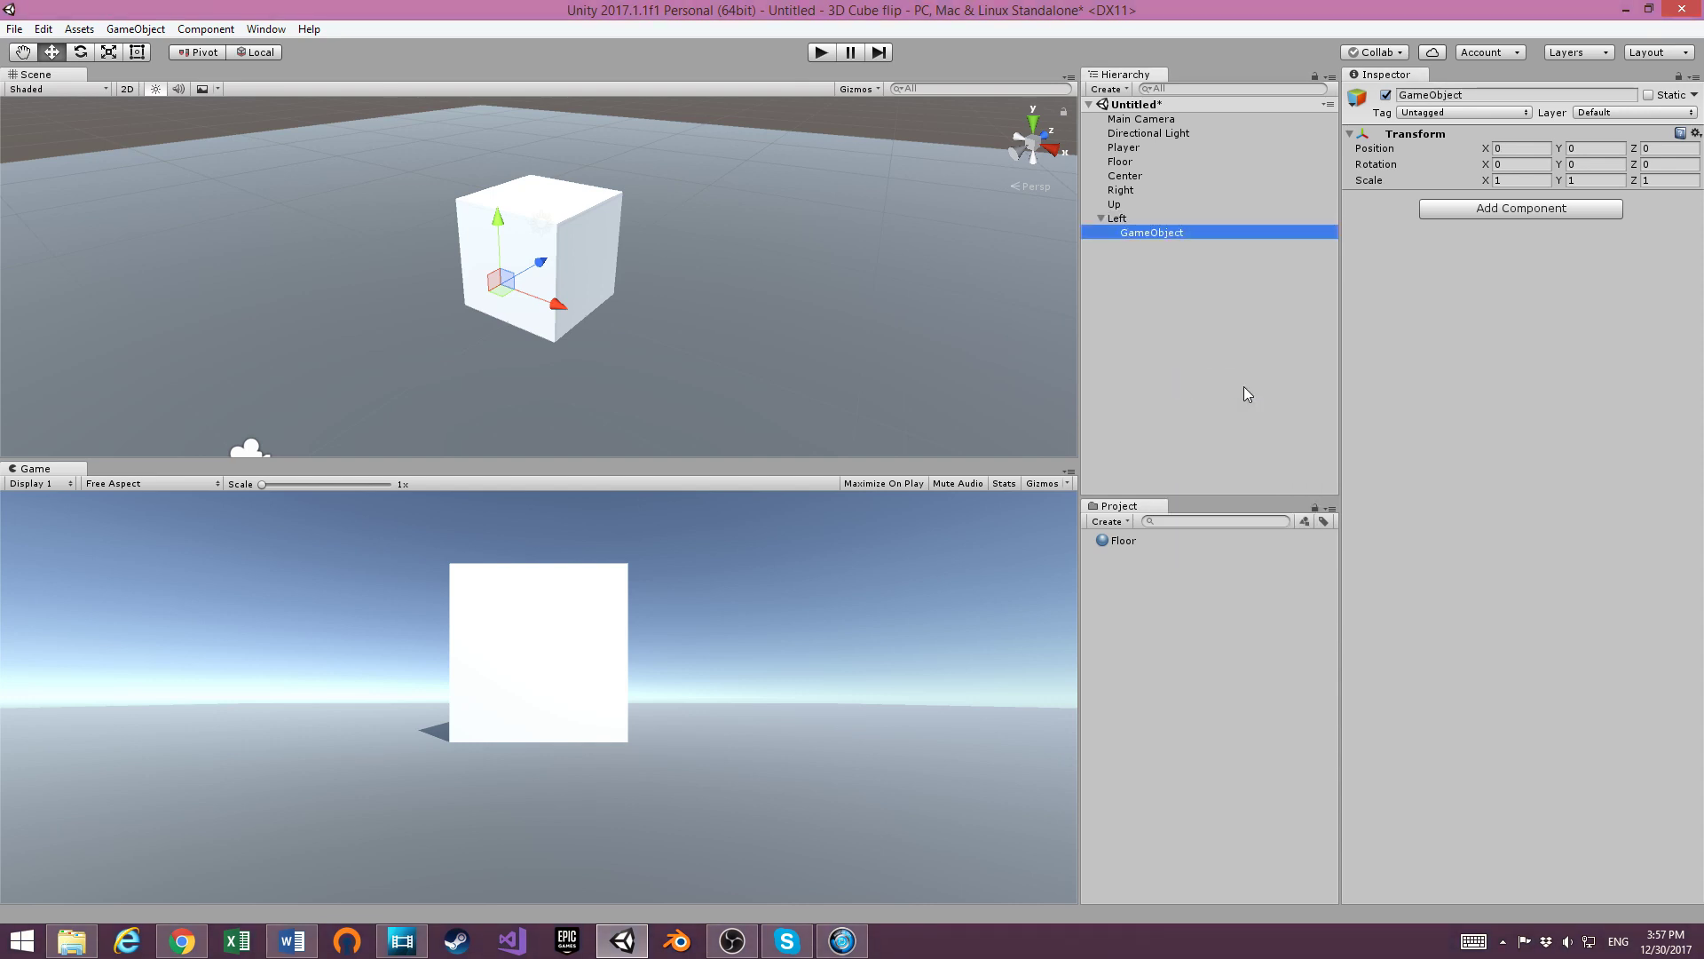
right_click(1158, 233)
click(1206, 293)
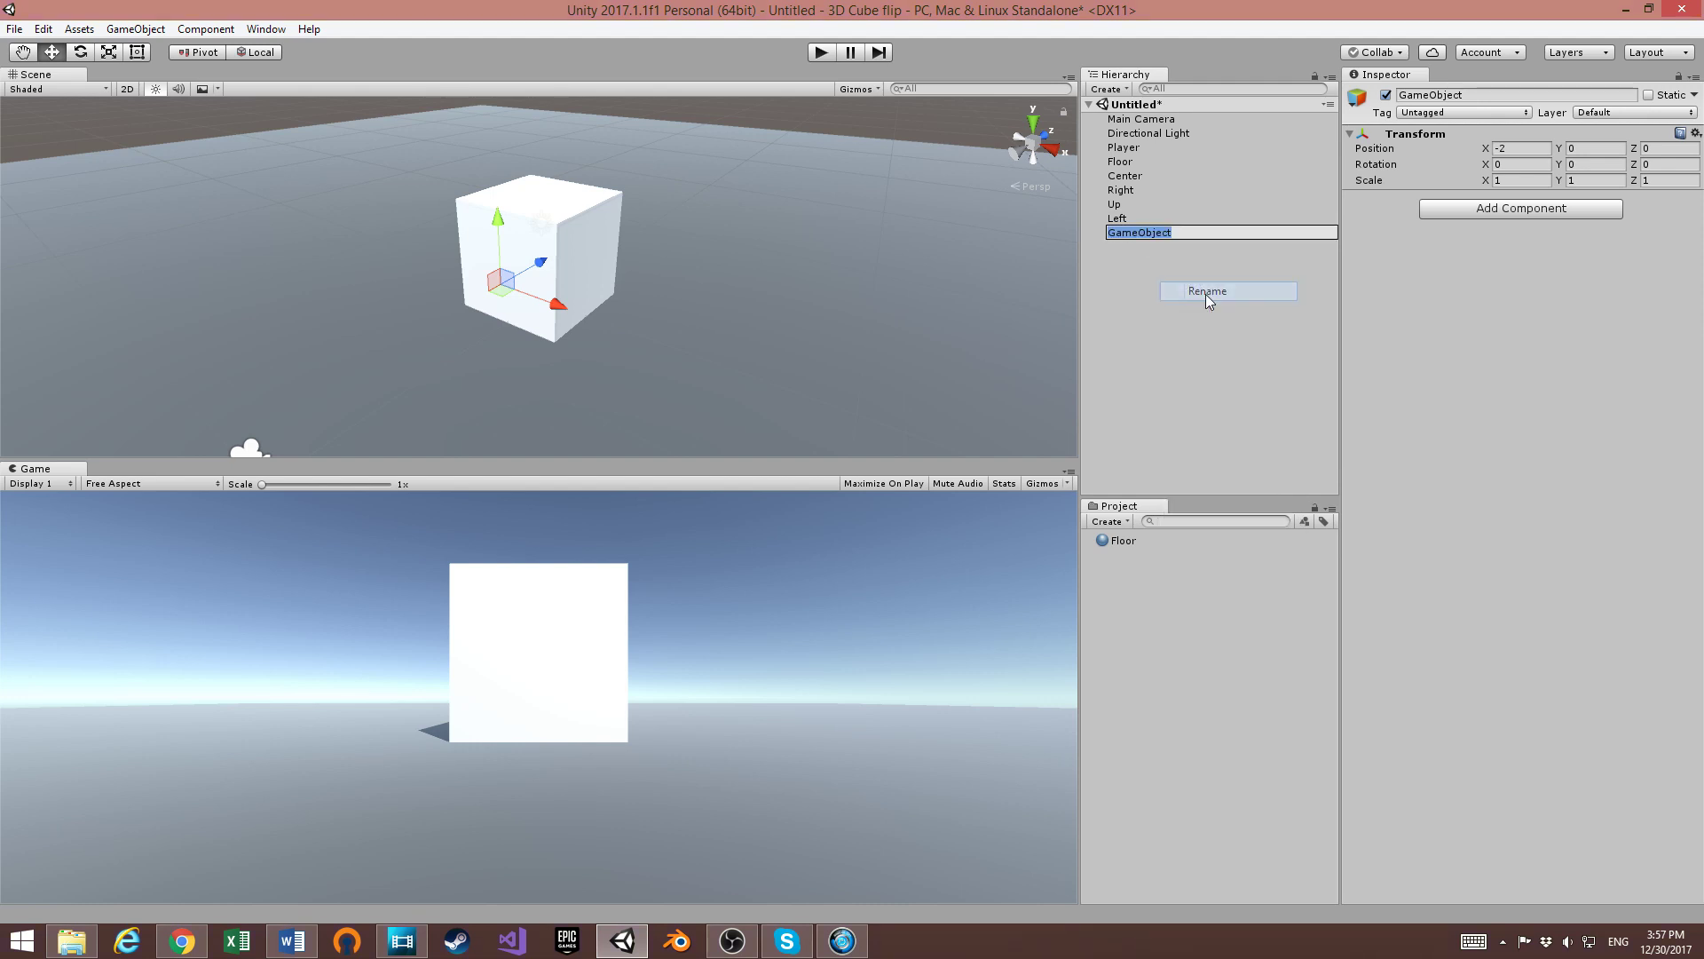
text(Down)
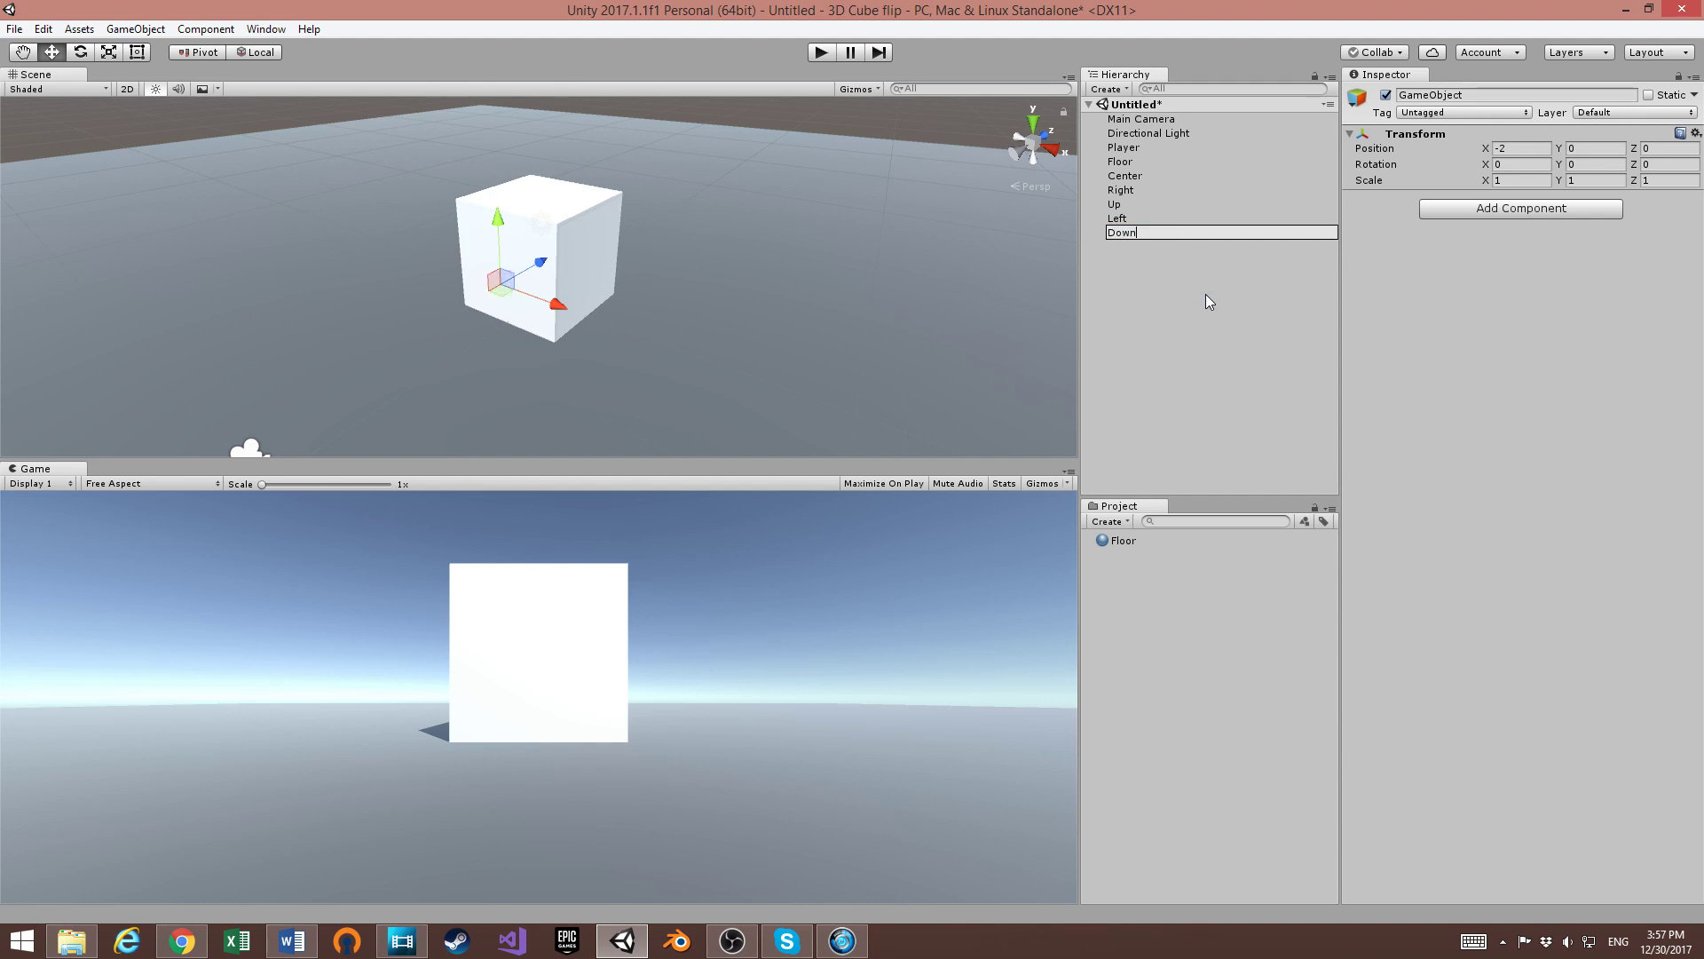
key(Return)
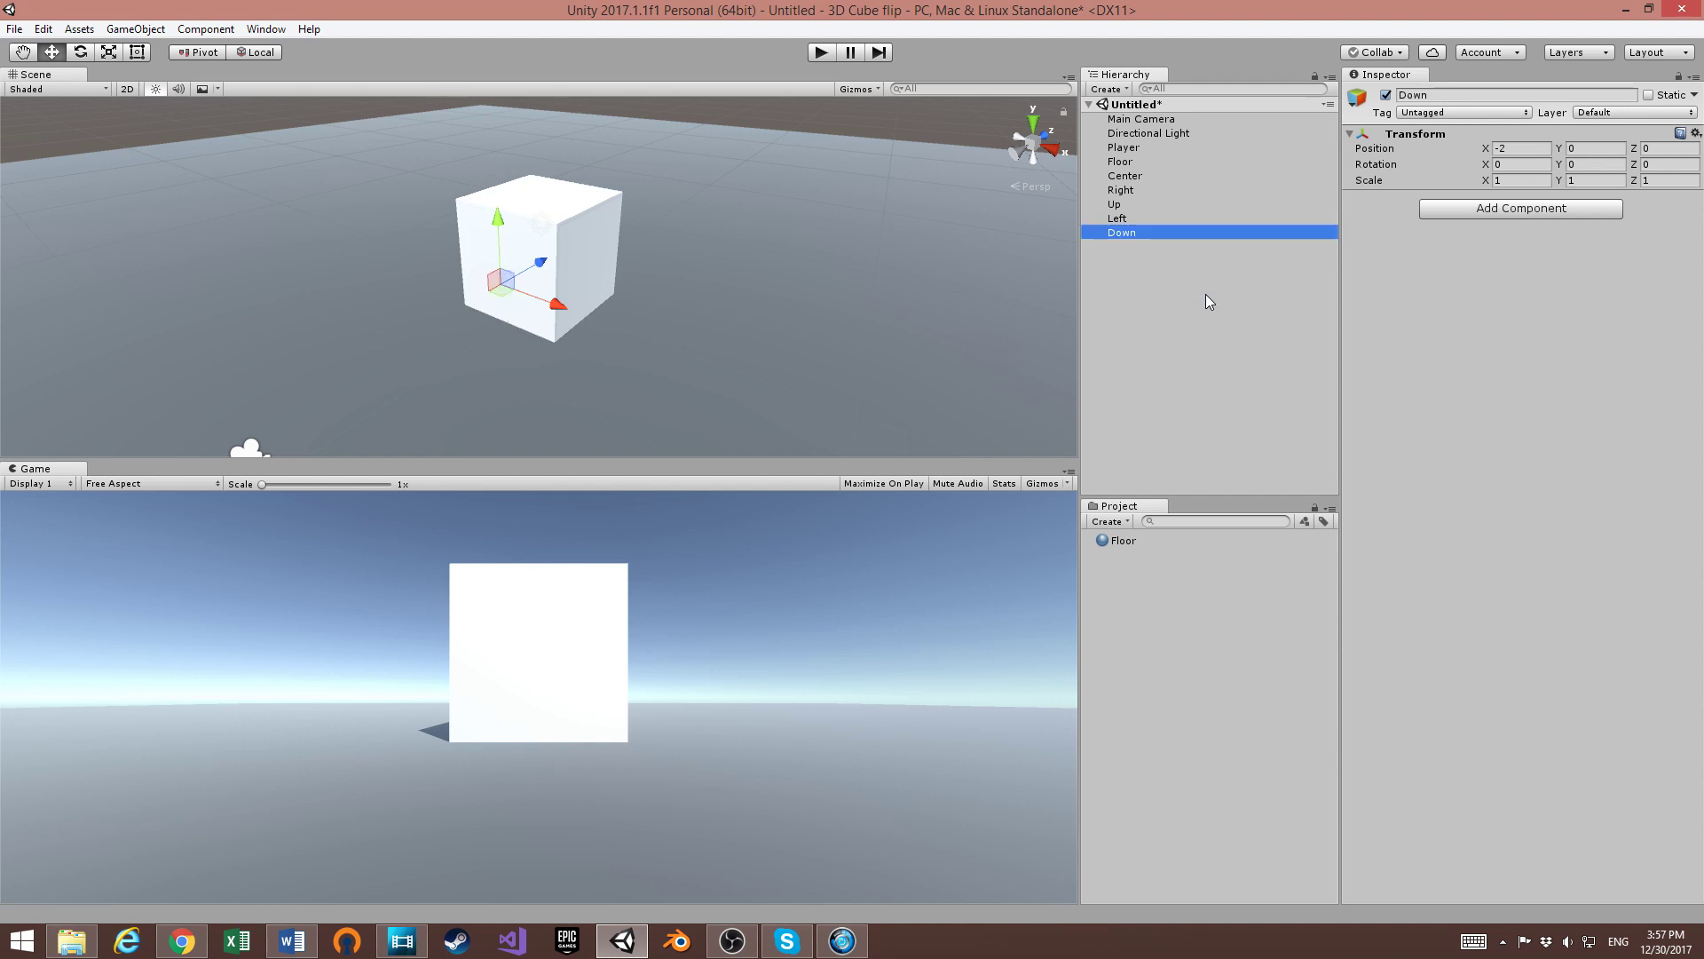
Set Down's position to X 0, Z -2
click(1526, 147)
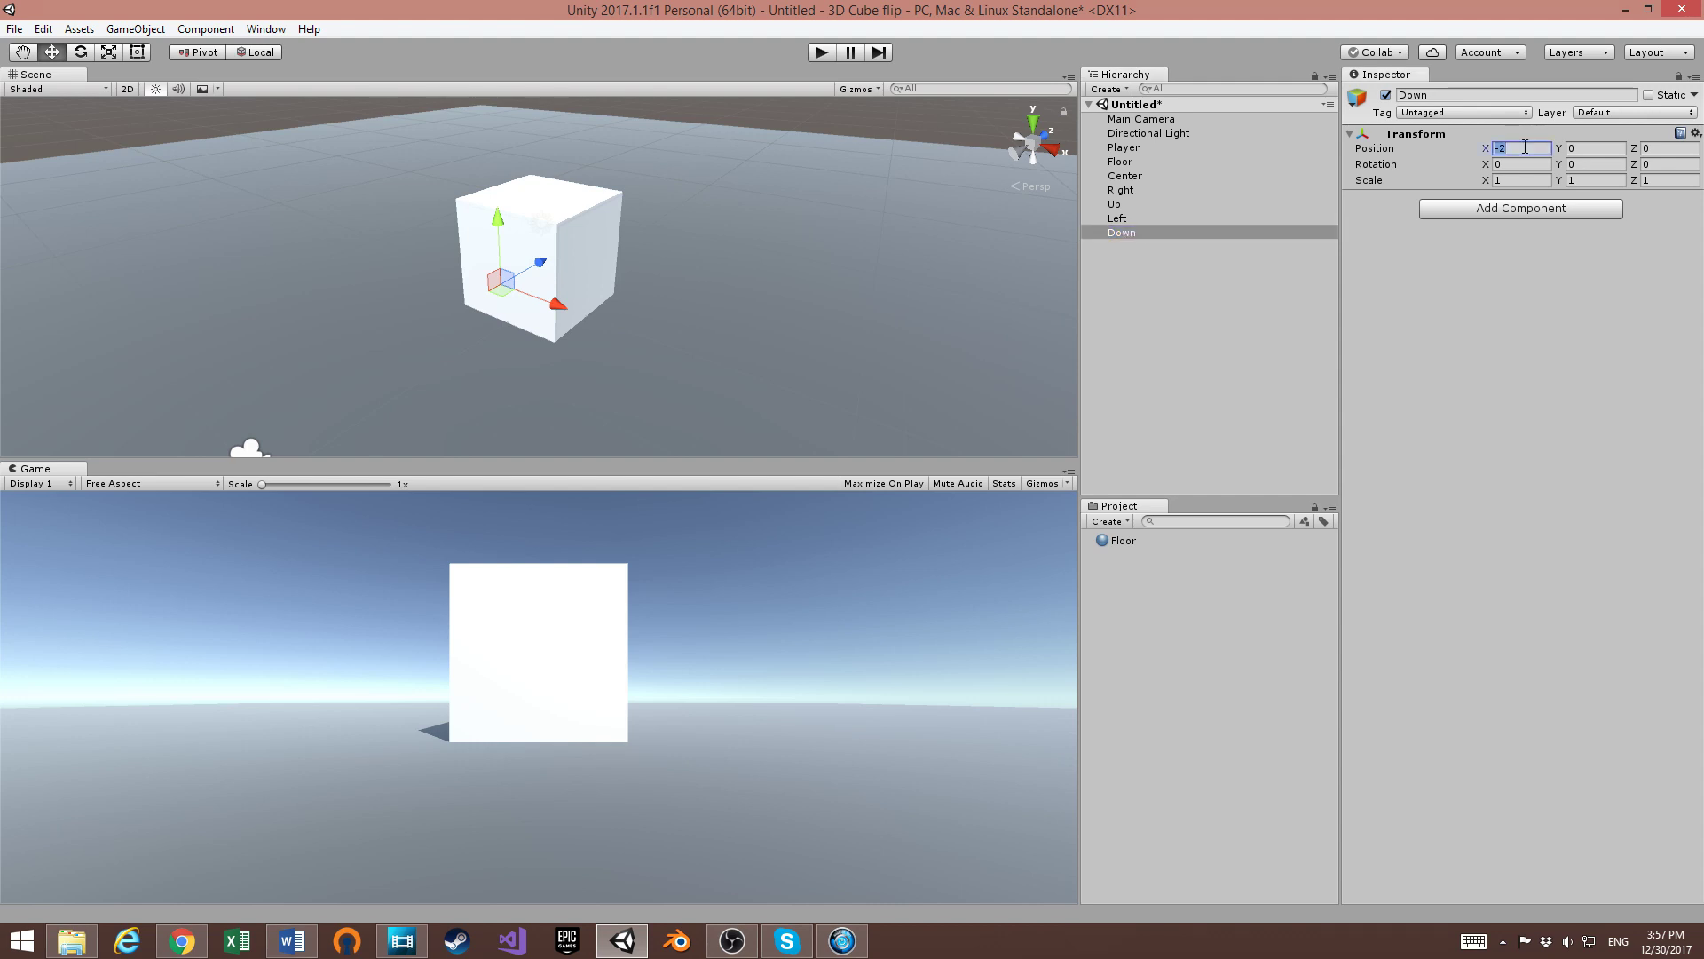
text(0)
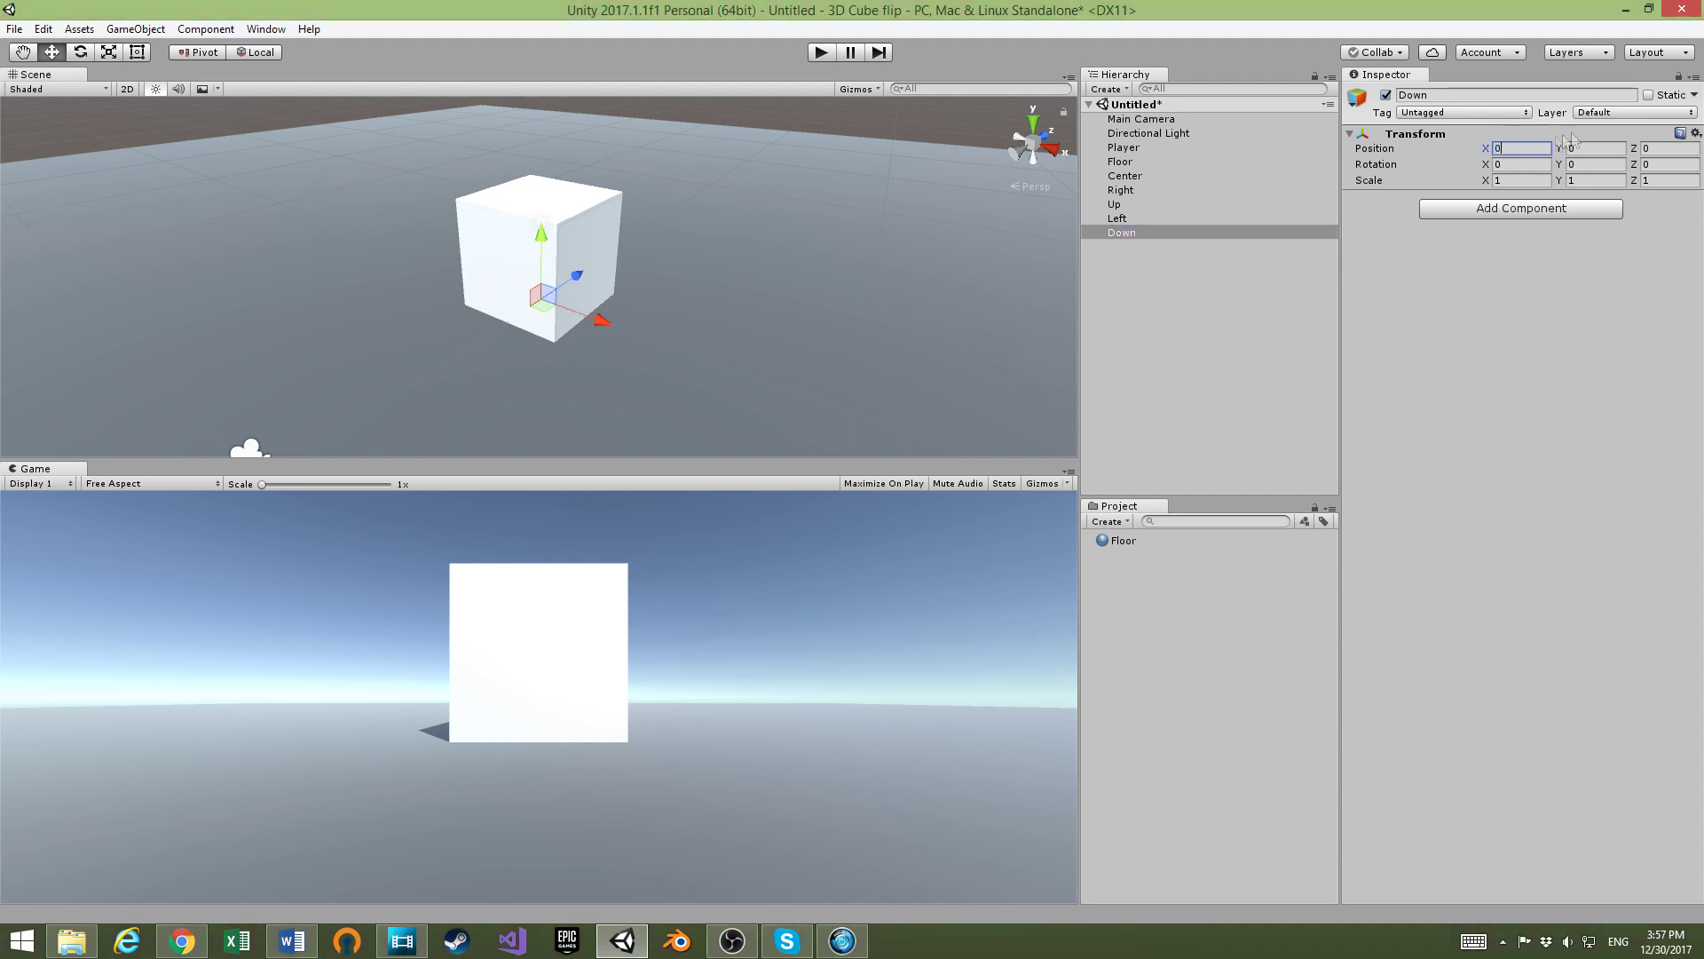
click(1672, 149)
text(2)
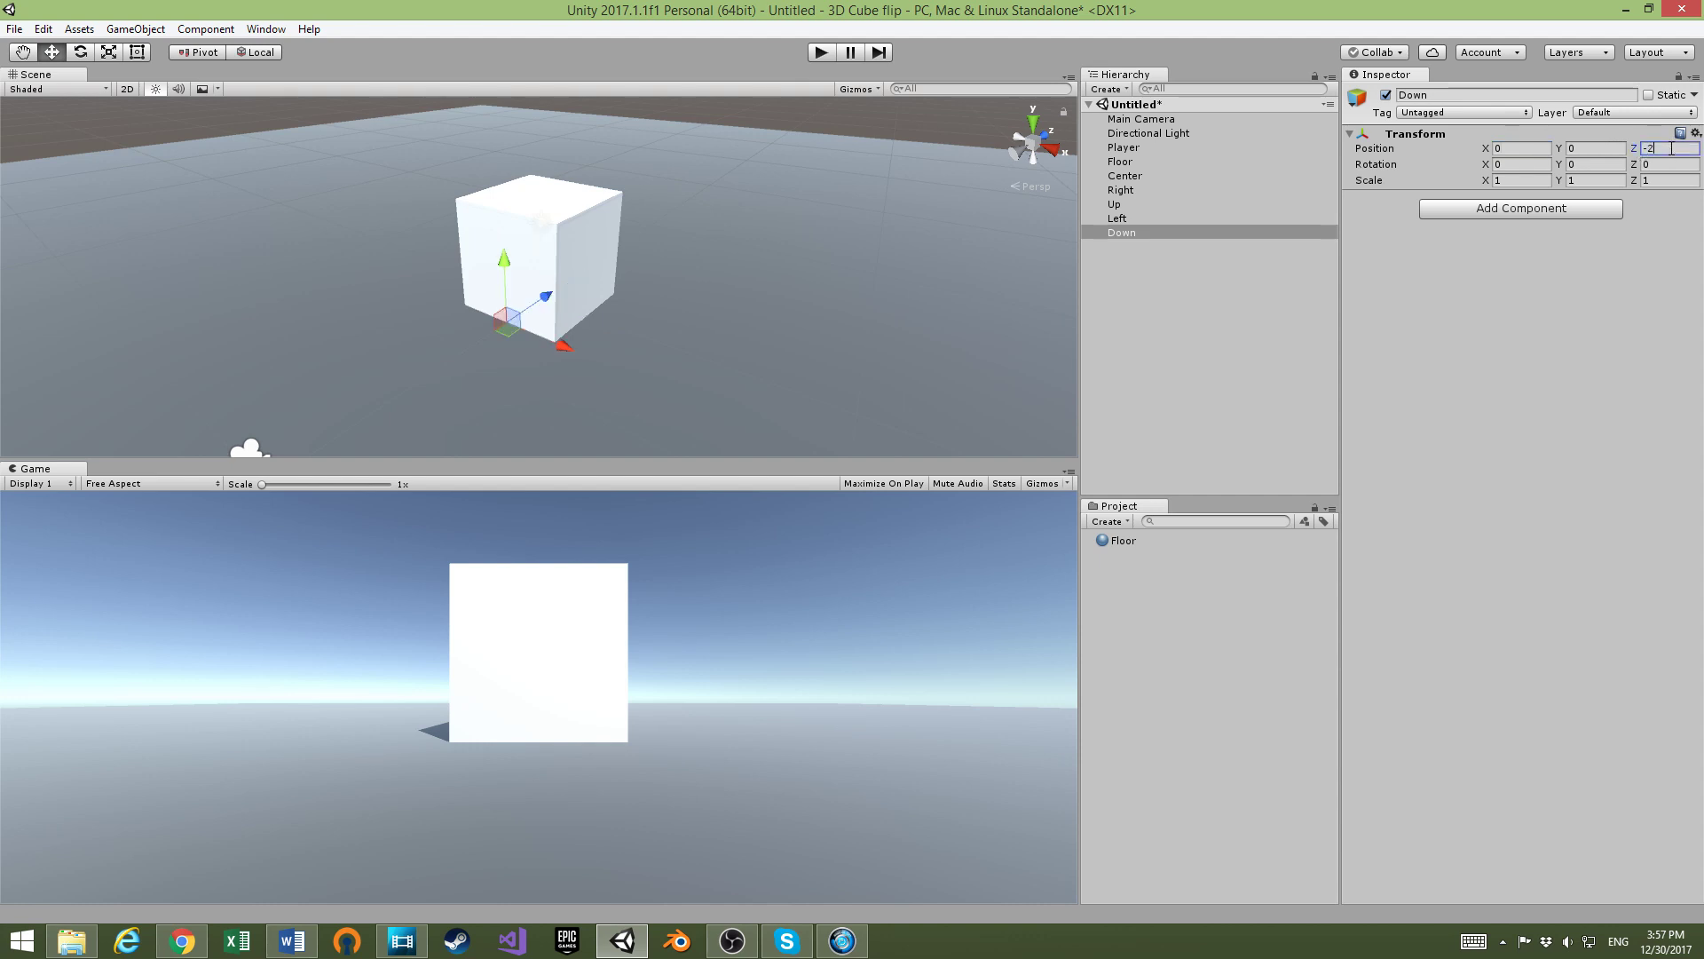
key(Return)
middle_drag(744, 248, 806, 236)
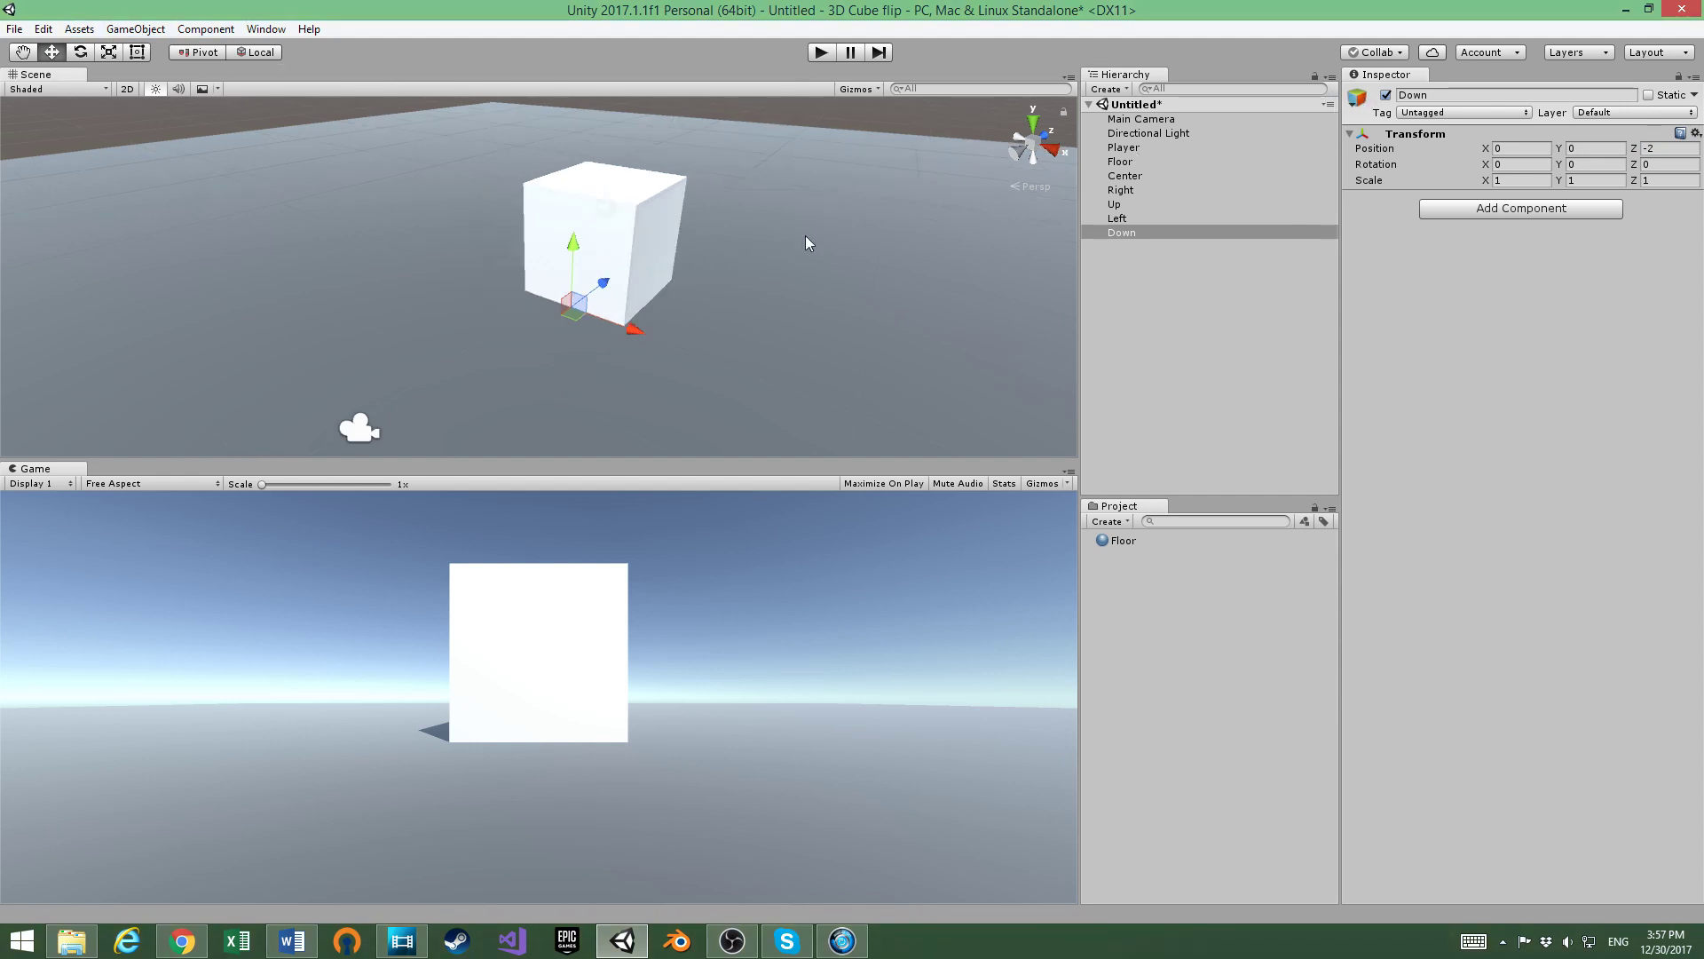
click(1148, 271)
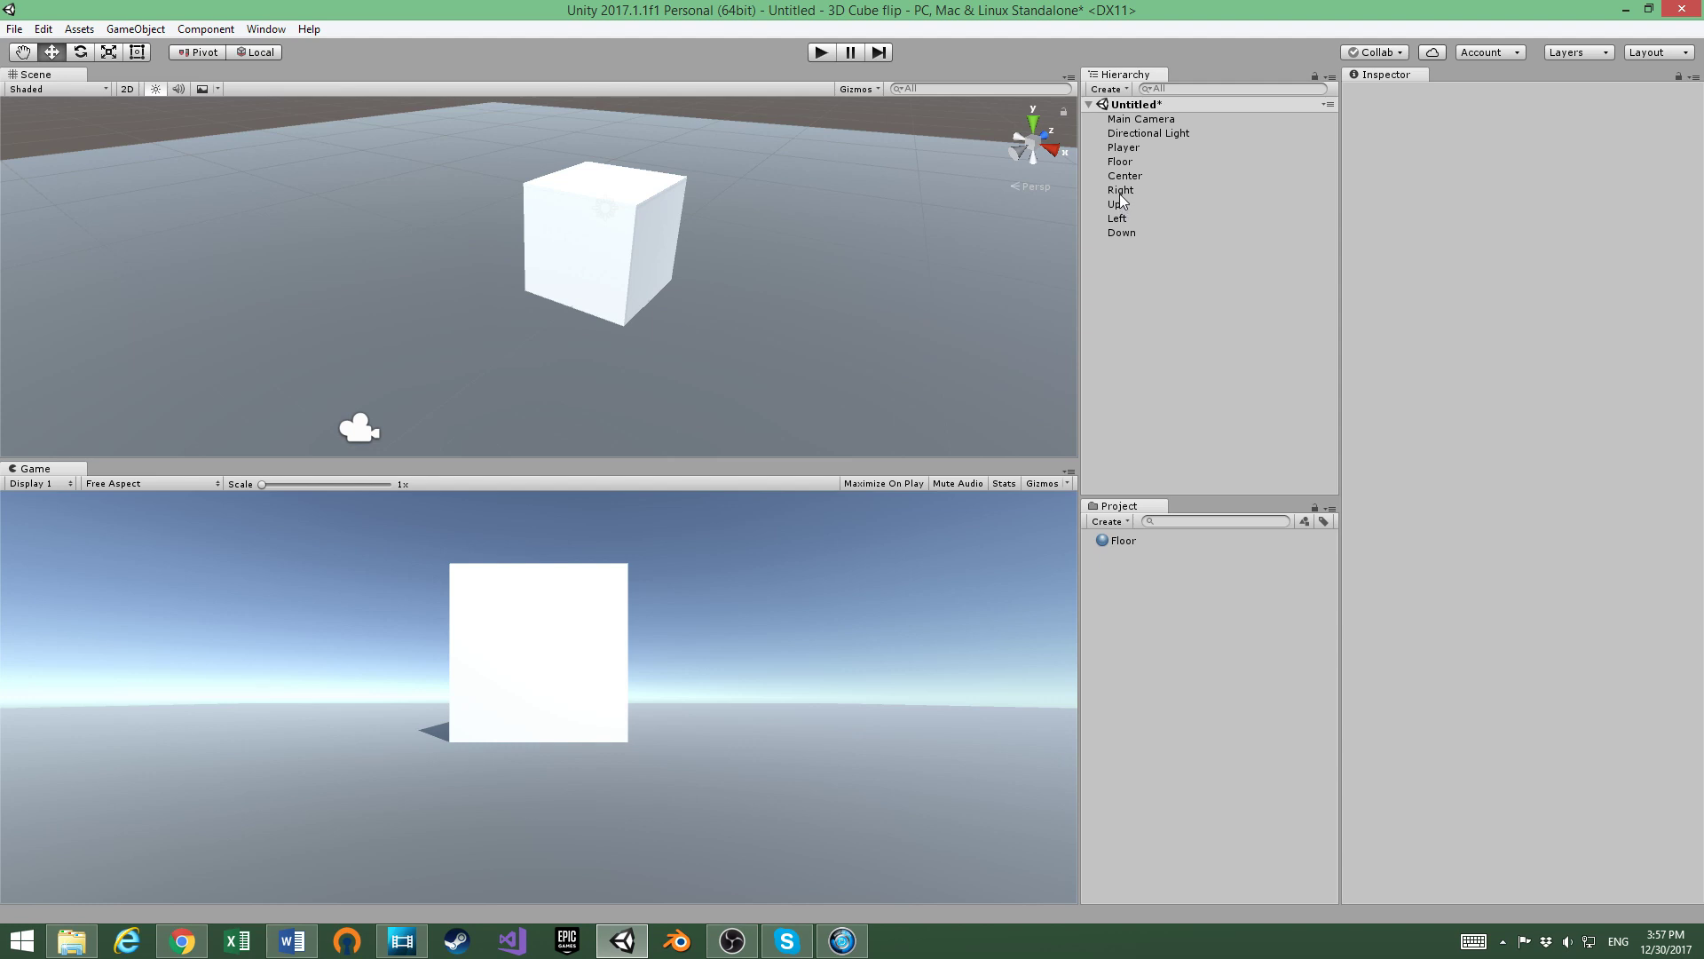
Select Right through Down and drag them onto Center as its children
click(1121, 190)
shift+click(1133, 232)
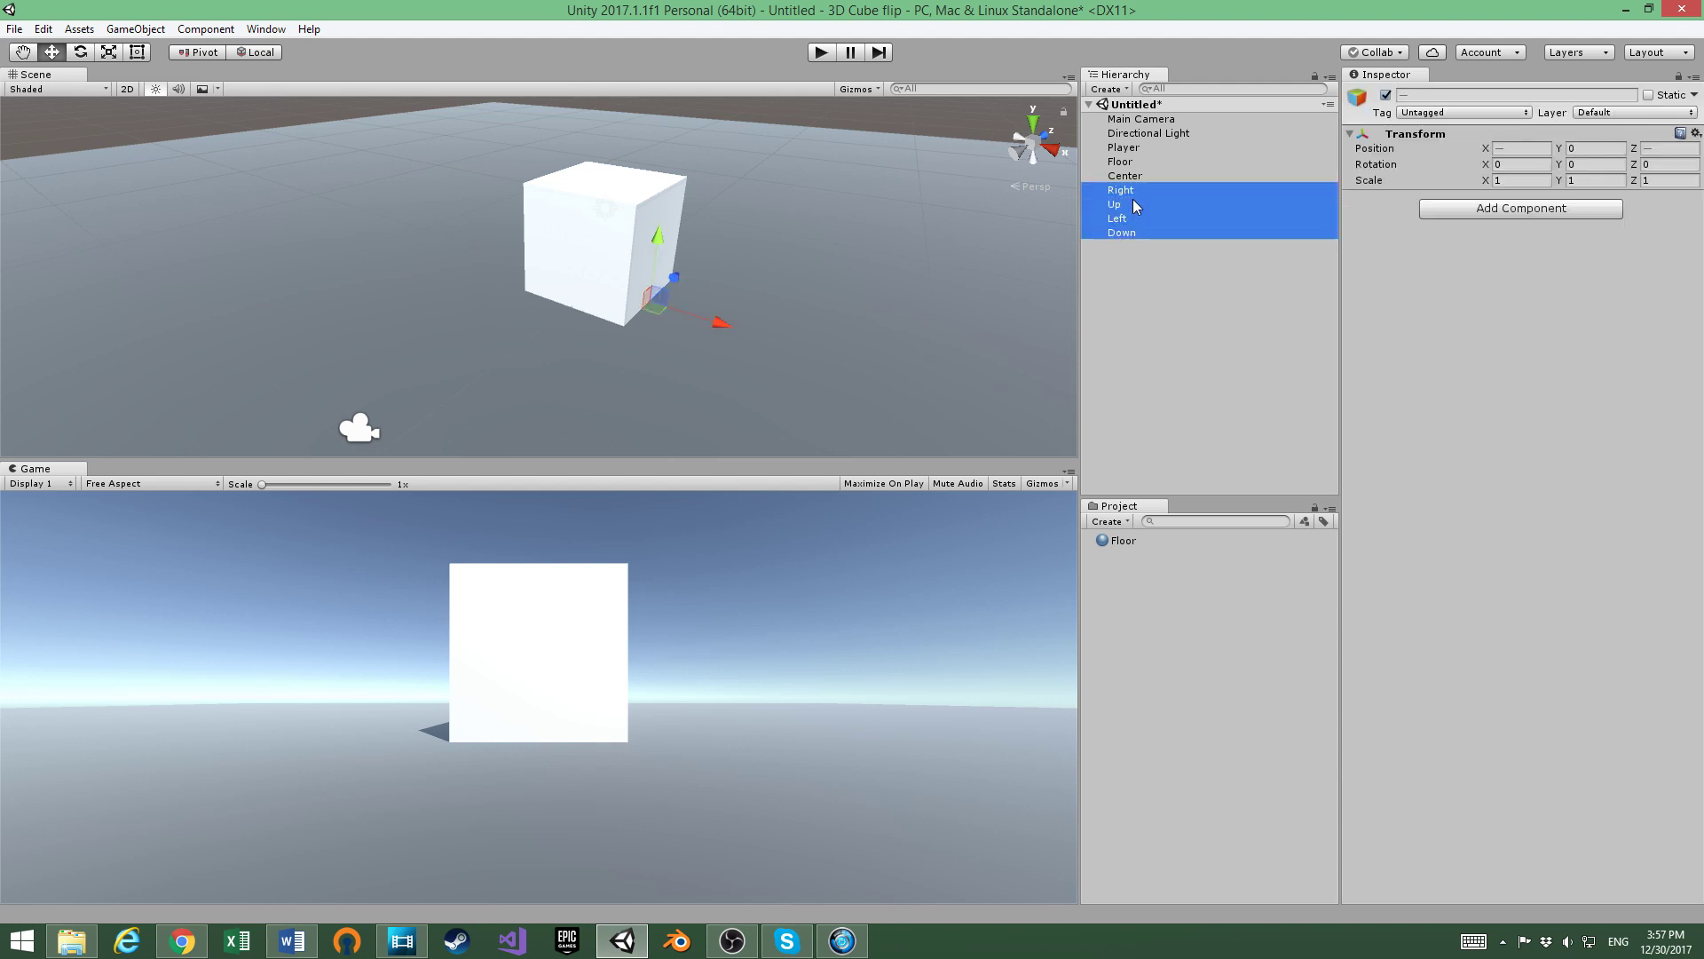
drag(1124, 197, 1137, 180)
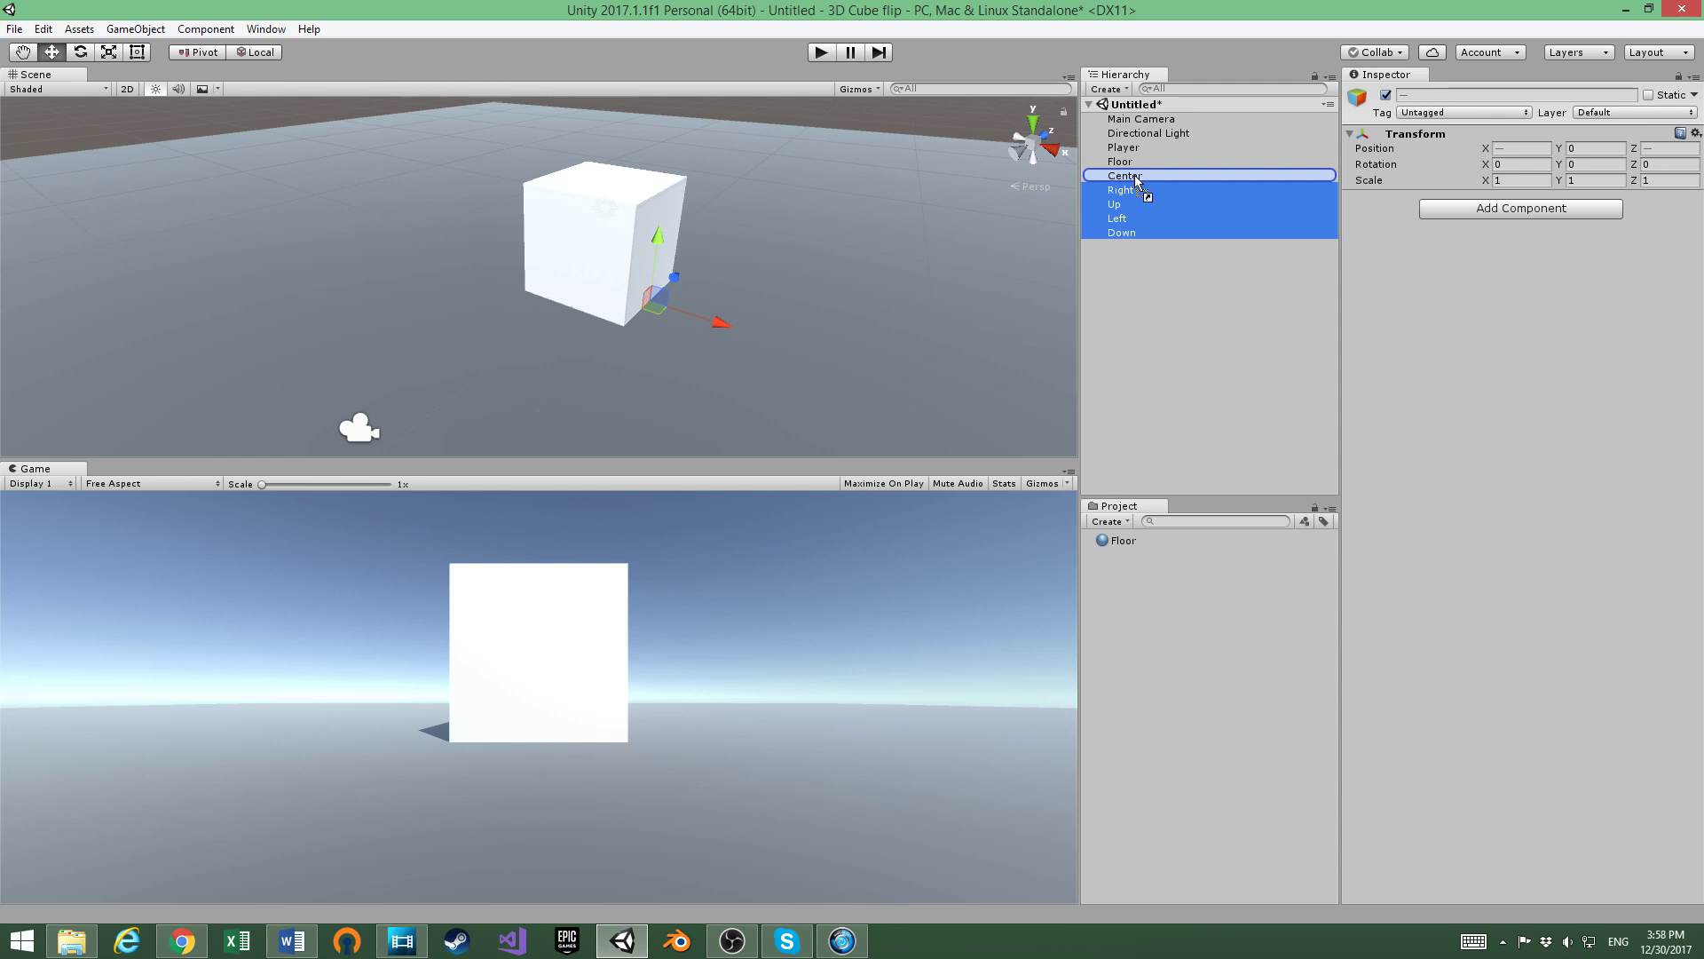
drag(1137, 180, 1136, 177)
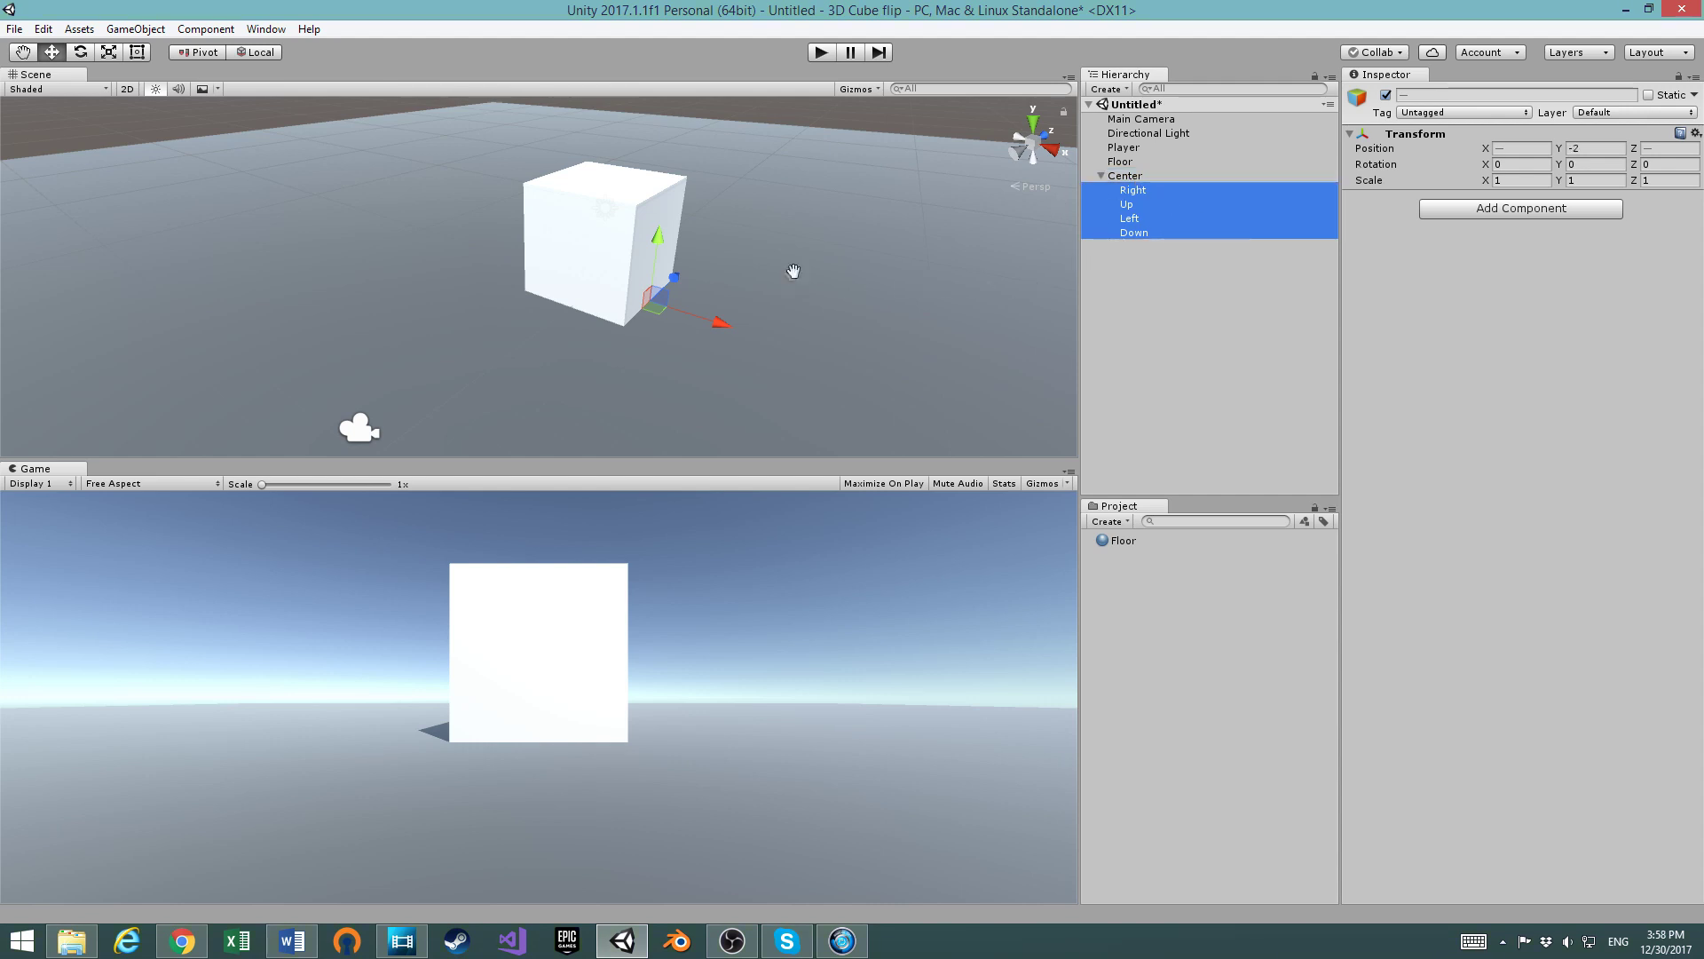
middle_drag(794, 271, 812, 268)
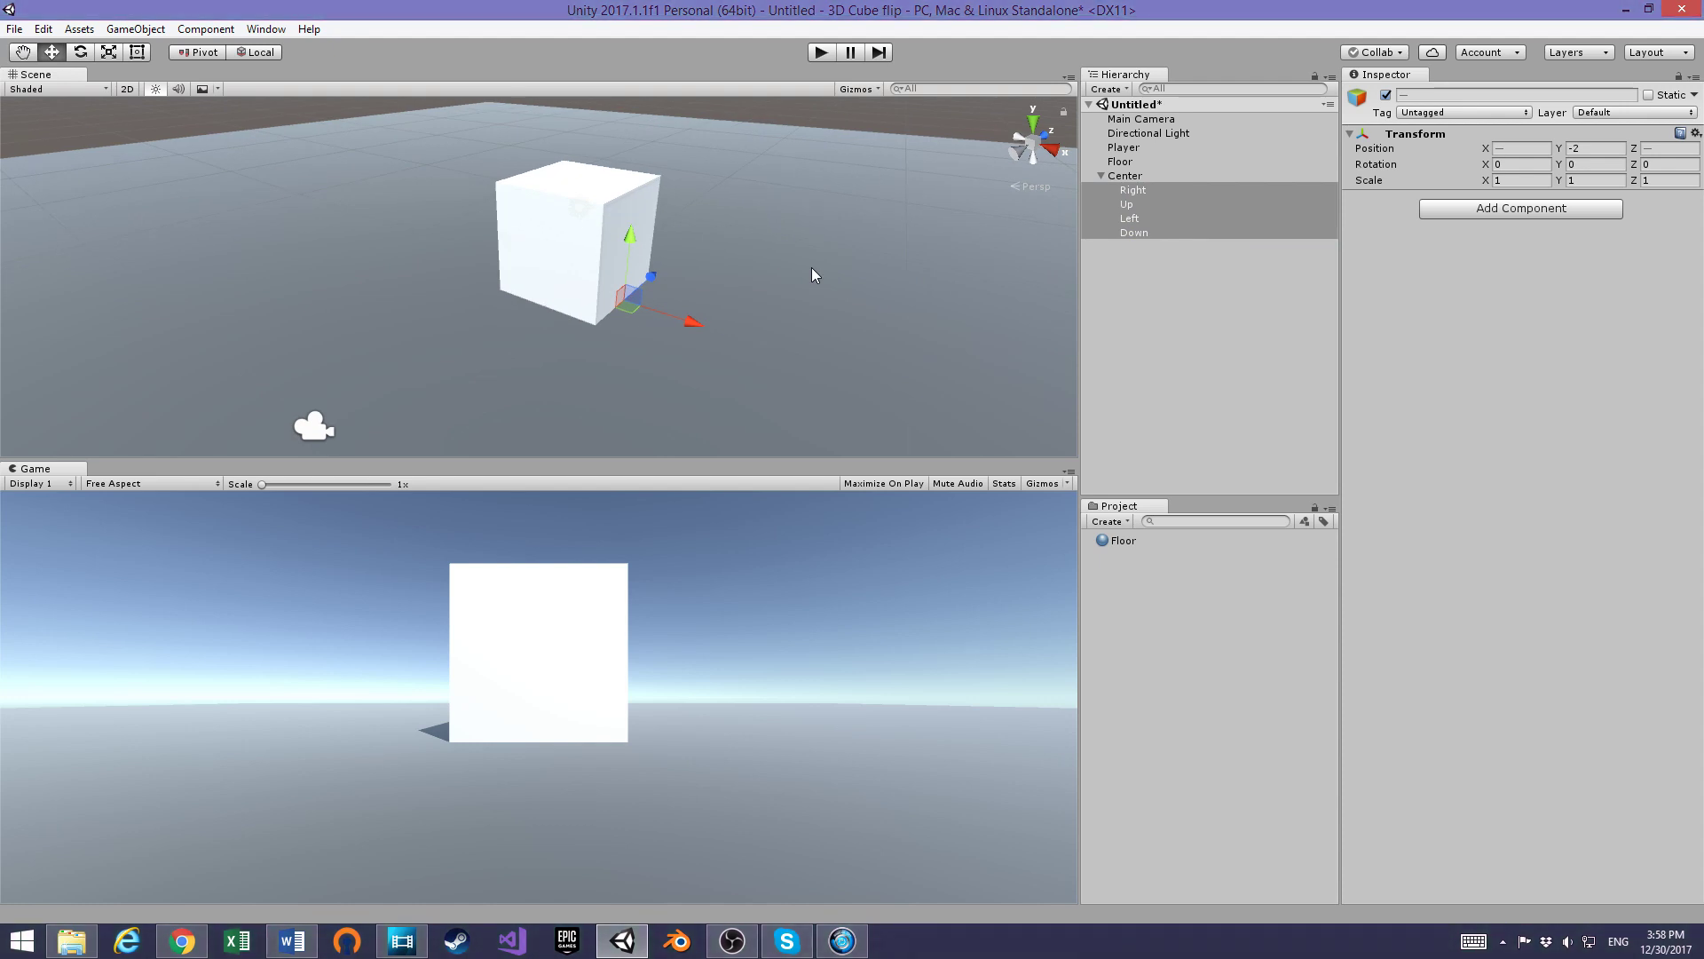